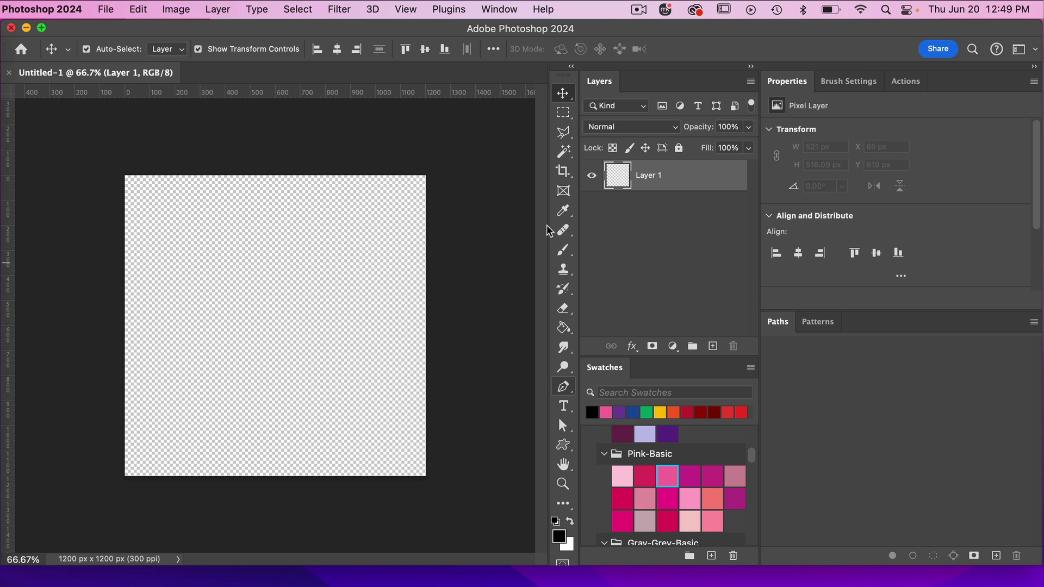
# - Activate the Custom Shape tool for drawing filled shapes on the blank canvas
pyautogui.click(904, 81)
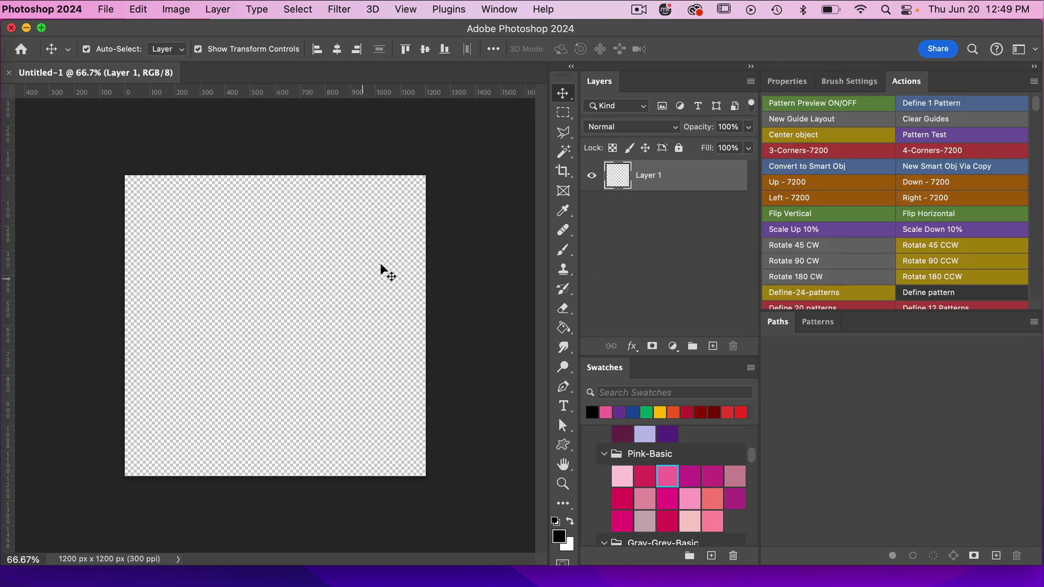
pyautogui.click(564, 446)
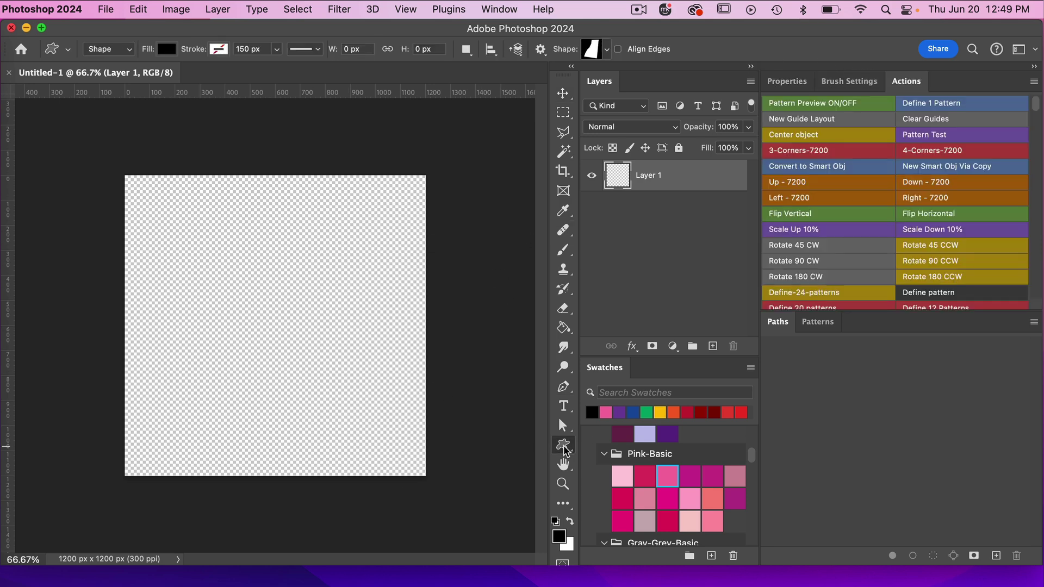
pyautogui.rightClick(564, 447)
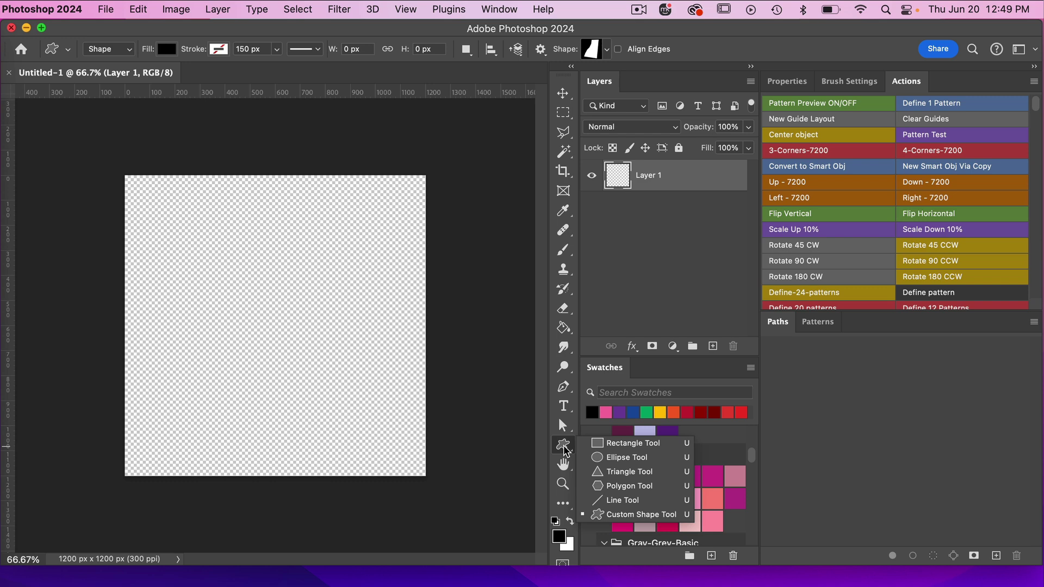
pyautogui.click(636, 513)
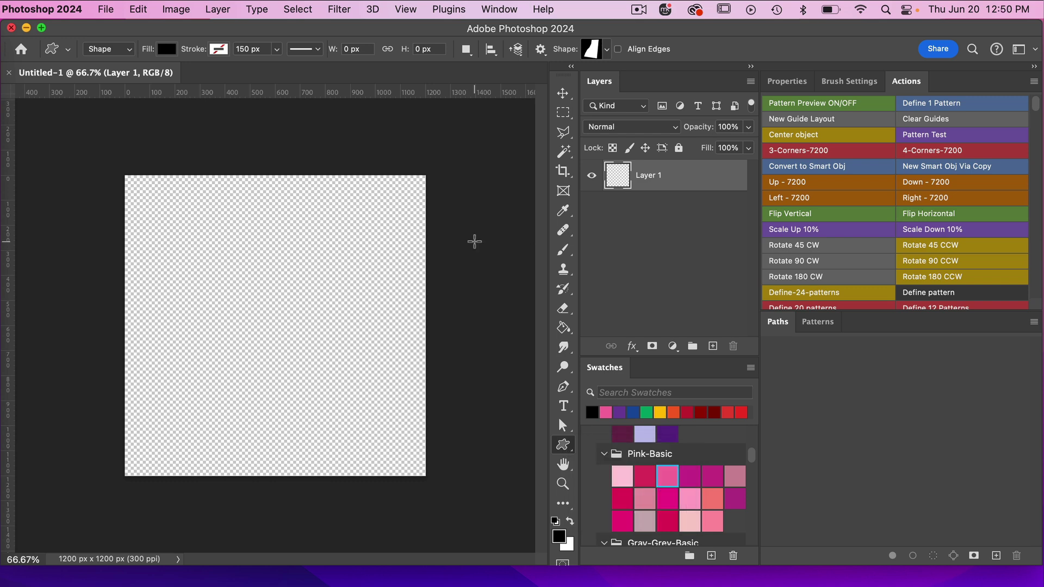
# - Choose the solid Heart Card shape from the Shapes set within All Legacy Default Shapes
pyautogui.click(607, 49)
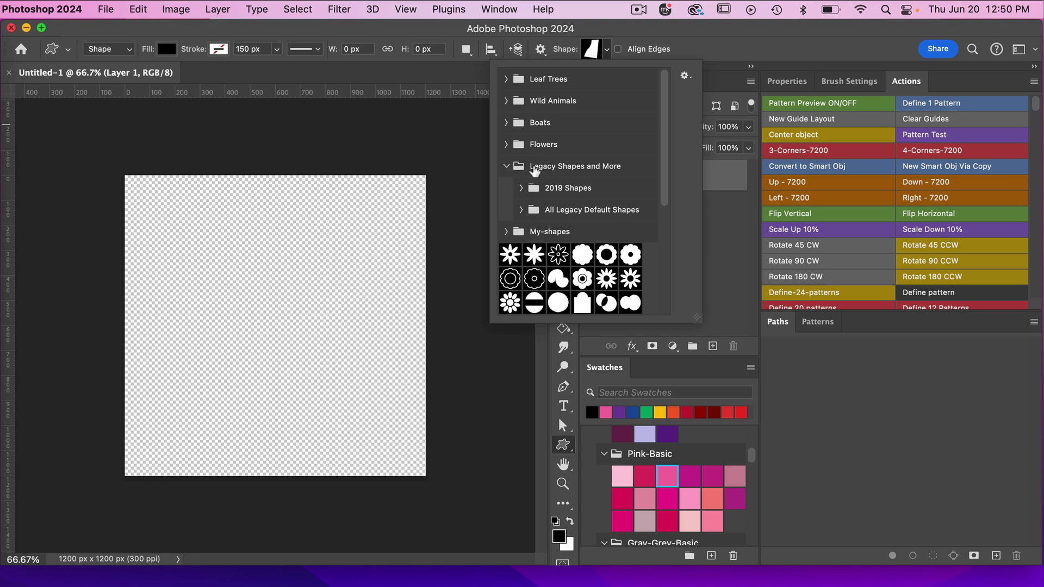
pyautogui.click(686, 77)
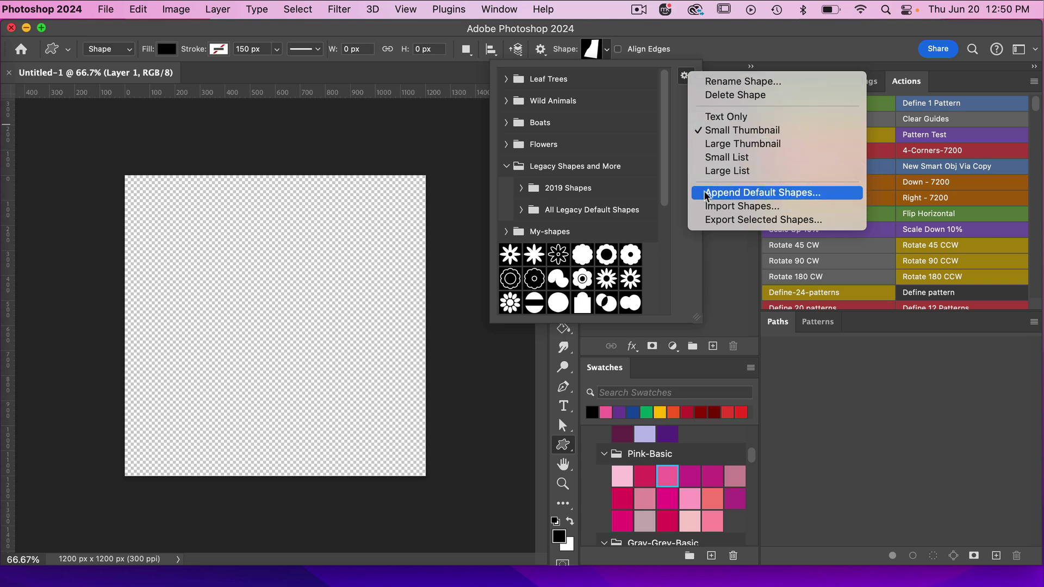
pyautogui.click(689, 62)
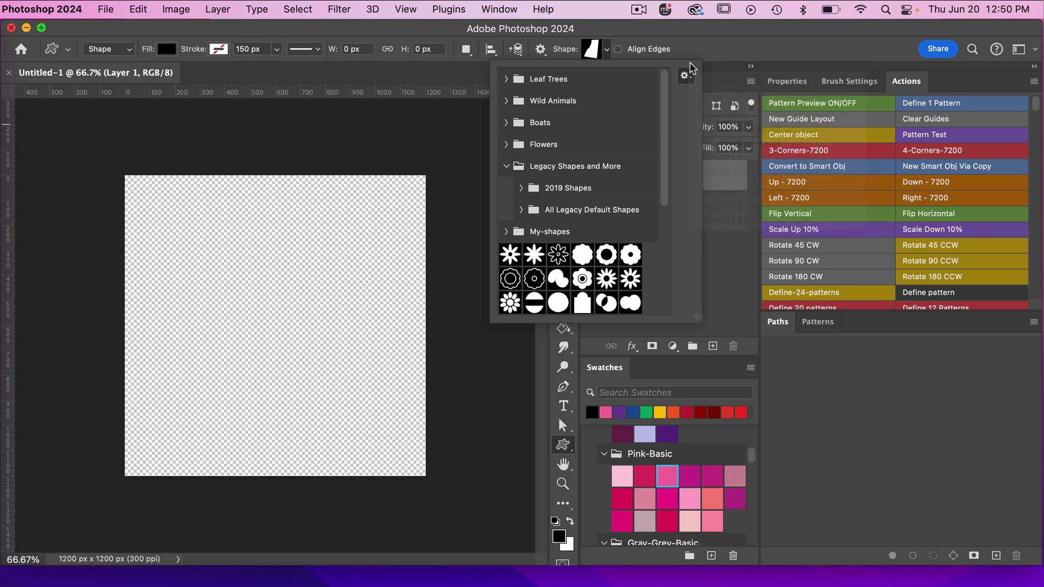
pyautogui.click(521, 211)
pyautogui.scroll(-3, 602, 221)
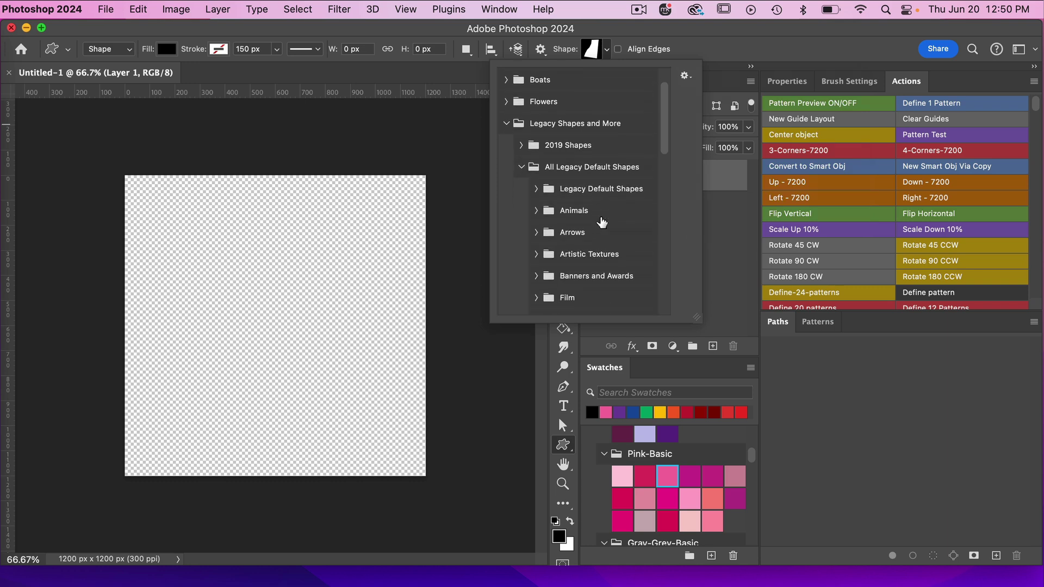
pyautogui.scroll(-9, 602, 221)
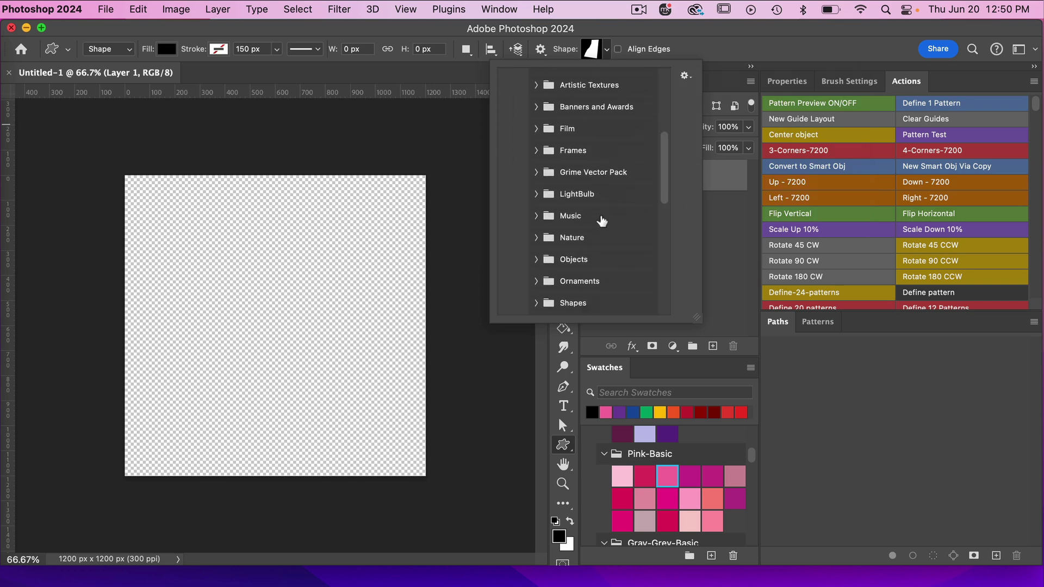
pyautogui.scroll(-1, 601, 221)
pyautogui.click(537, 220)
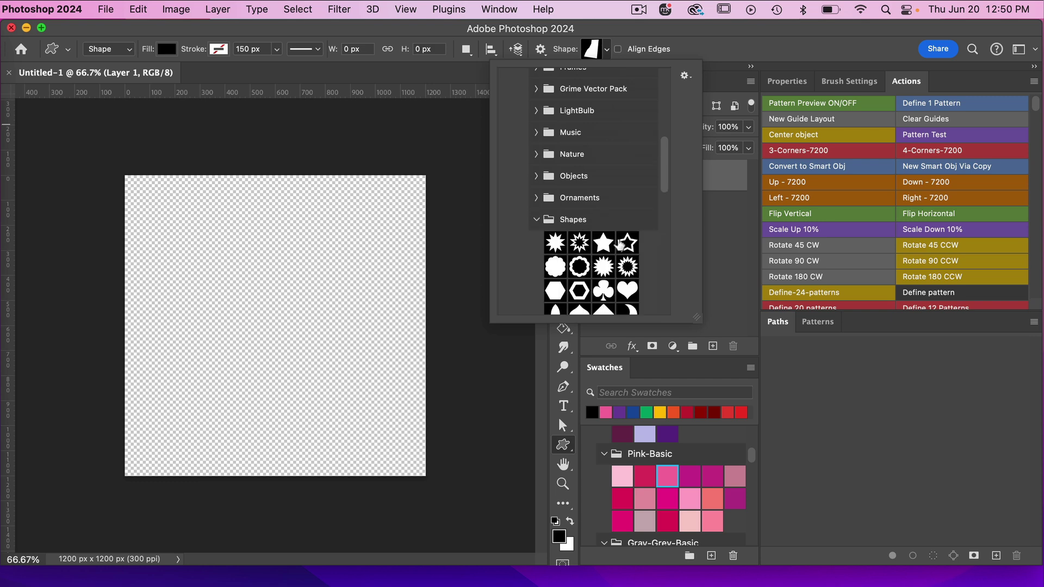
pyautogui.scroll(-5, 630, 186)
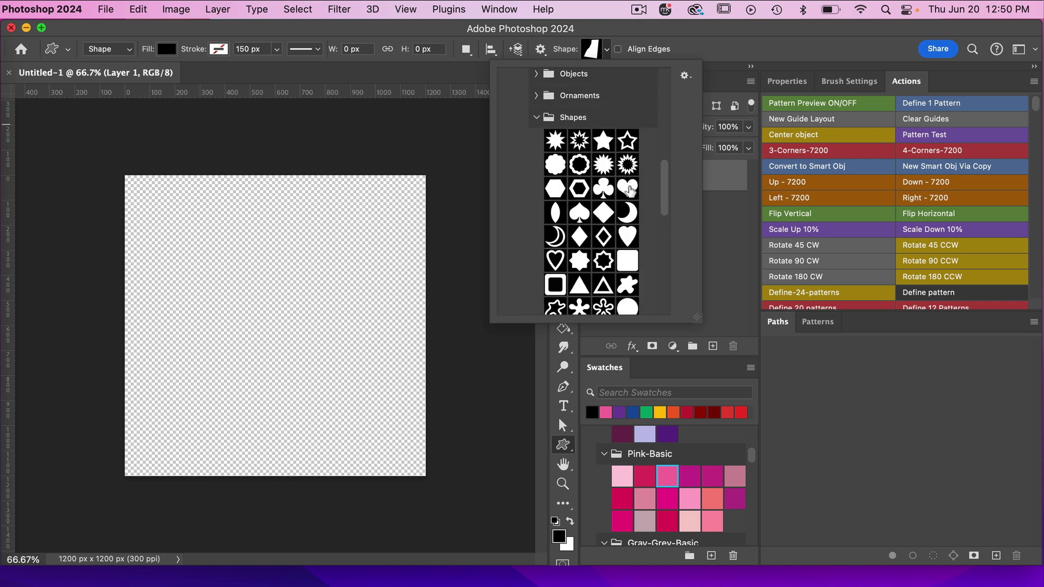
pyautogui.click(629, 188)
pyautogui.click(612, 32)
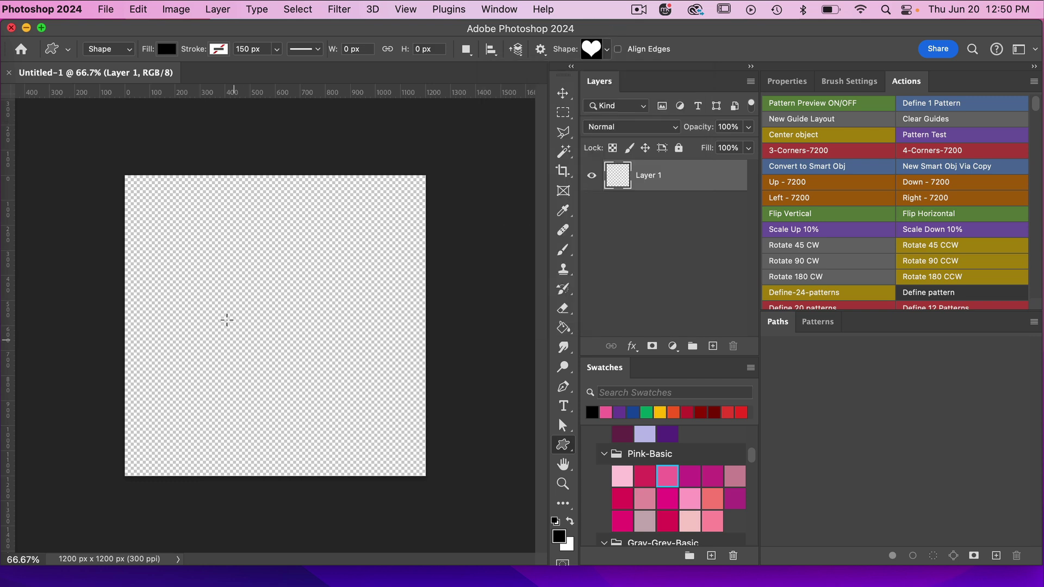
# - Draw a black heart about 1084 × 944 px and center it horizontally and vertically on the canvas
pyautogui.moveTo(219, 284); pyautogui.dragTo(410, 472)
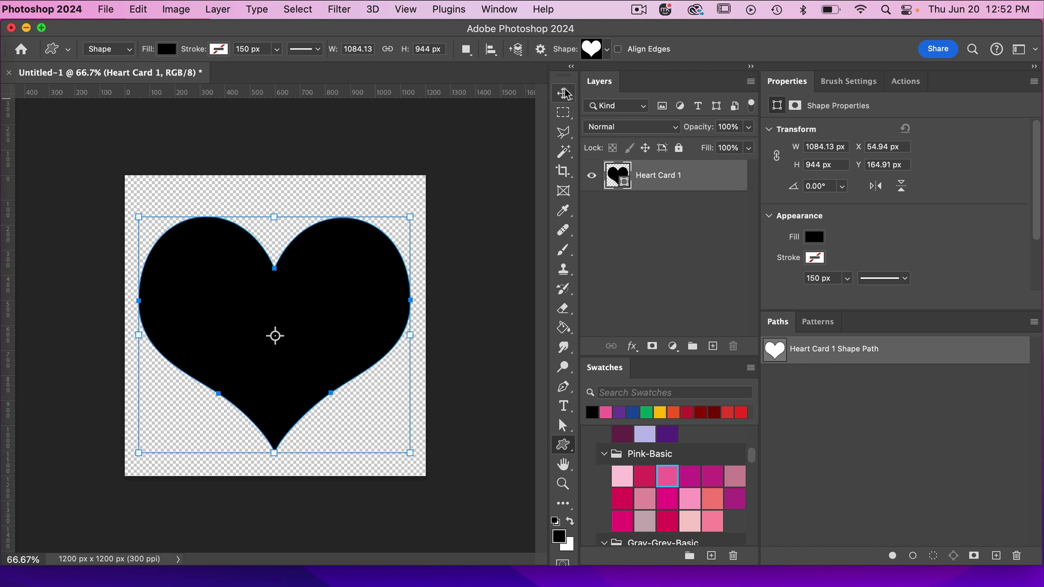
pyautogui.click(564, 93)
pyautogui.click(336, 49)
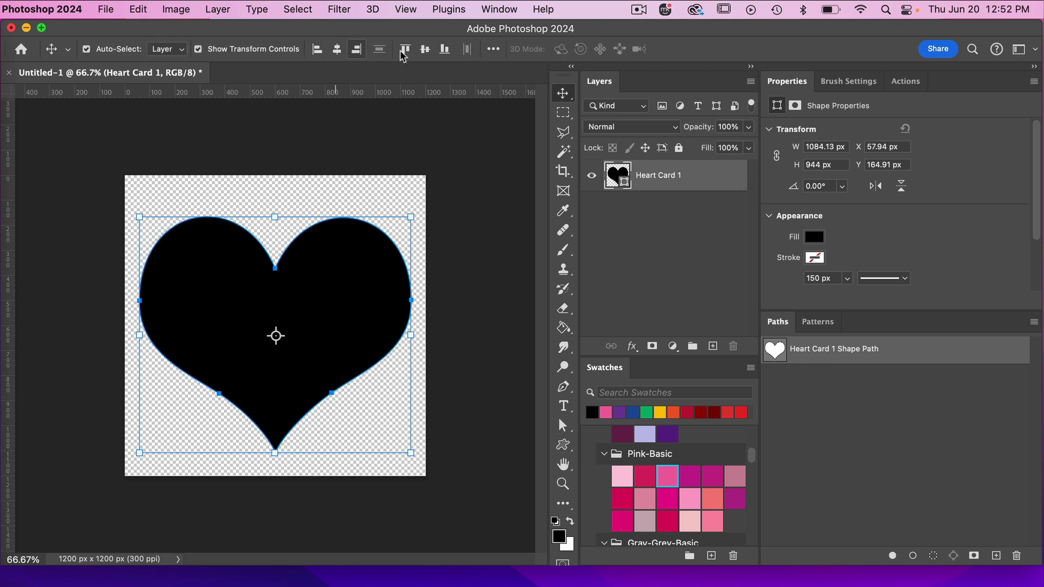
pyautogui.click(425, 49)
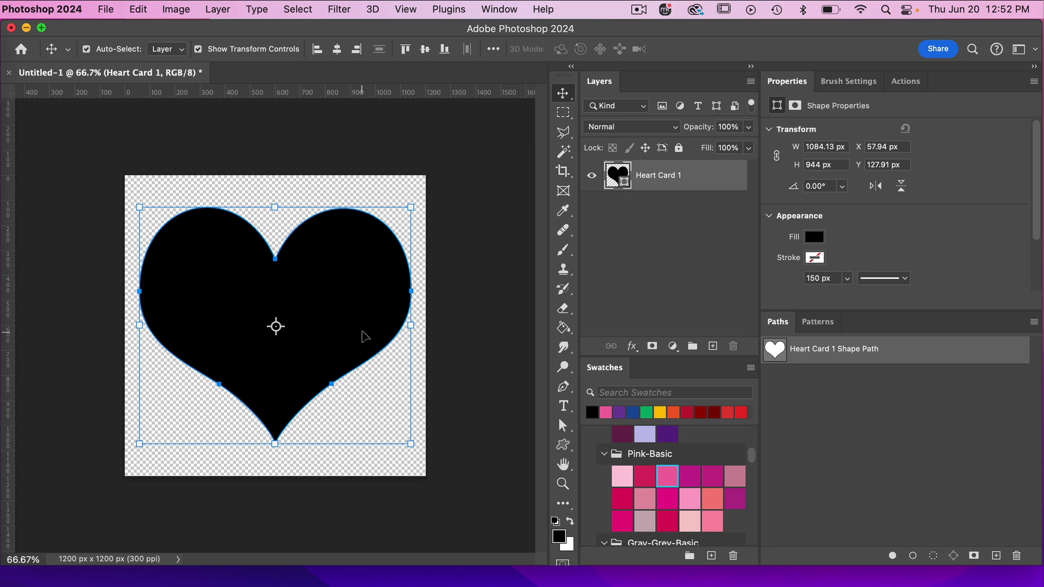
# - Create a new guide layout with 2 columns and 2 rows across the canvas
pyautogui.click(407, 15)
pyautogui.moveTo(426, 389)
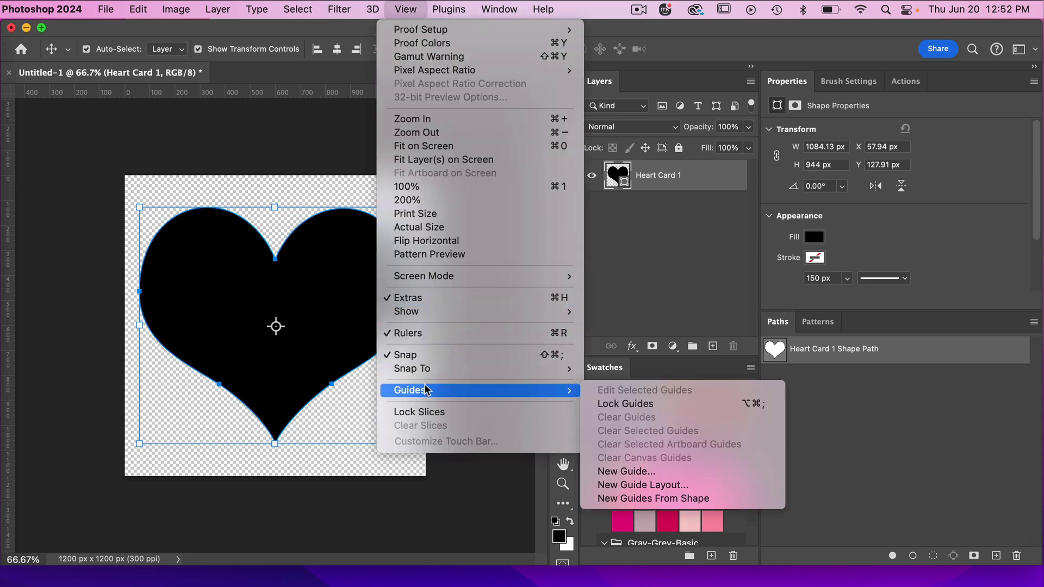
pyautogui.click(629, 485)
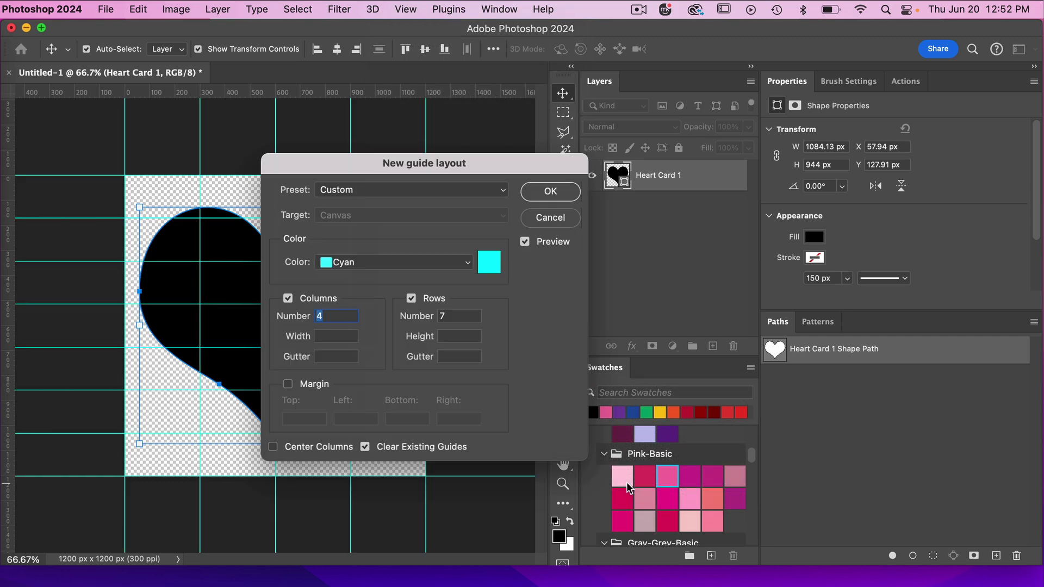
pyautogui.write('2')
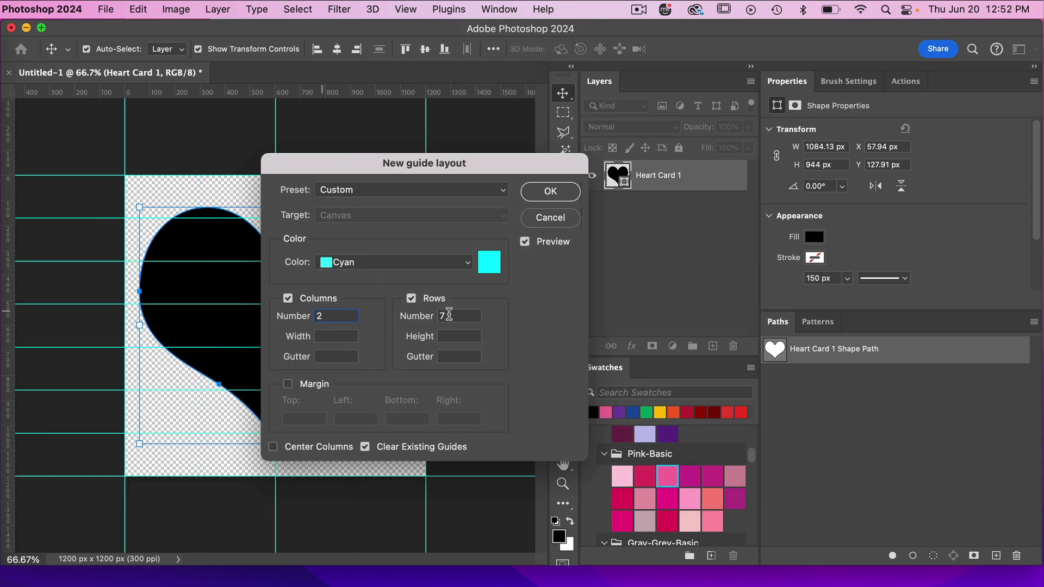
pyautogui.doubleClick(448, 316)
pyautogui.write('2')
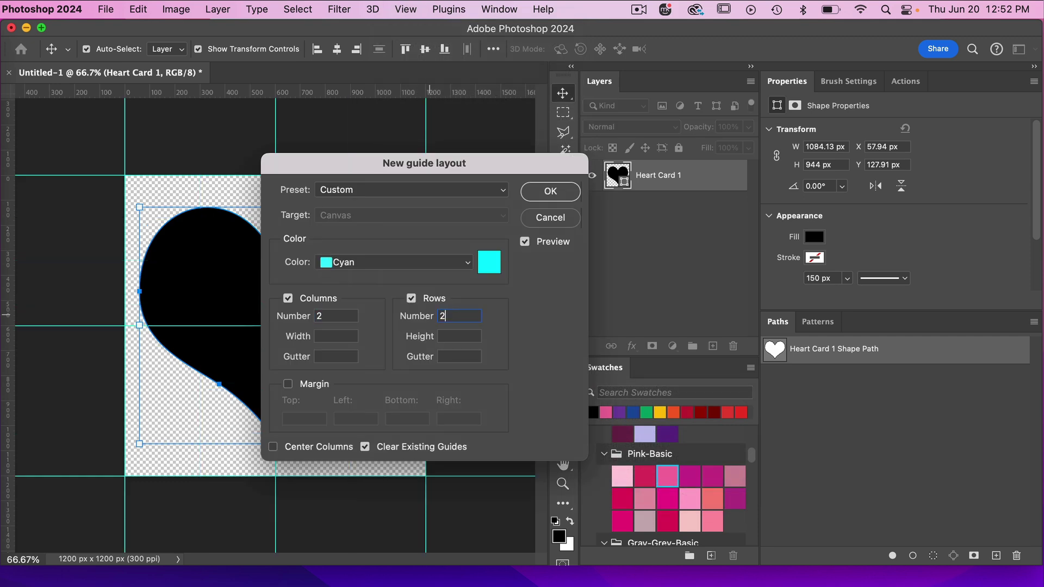
pyautogui.click(544, 194)
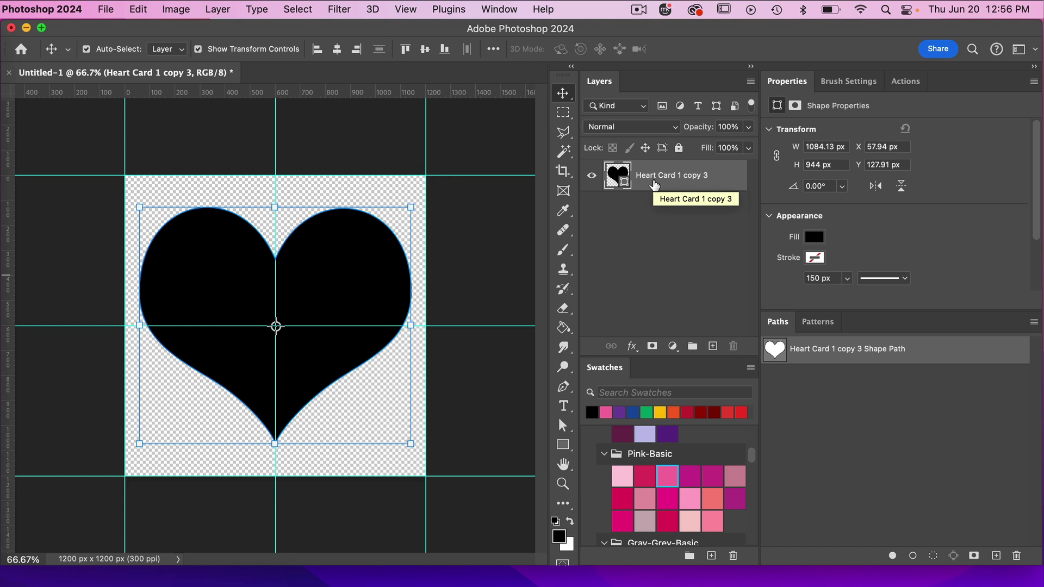
# - Add a new layer above the heart and create a black rectangle 600 px wide and 1200 px high on it
pyautogui.click(713, 346)
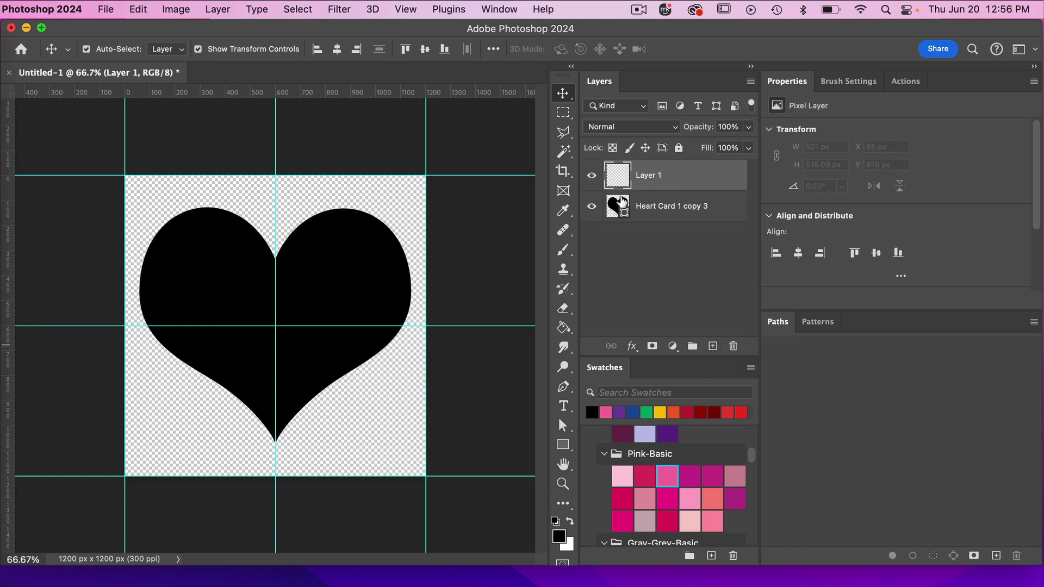
pyautogui.click(563, 446)
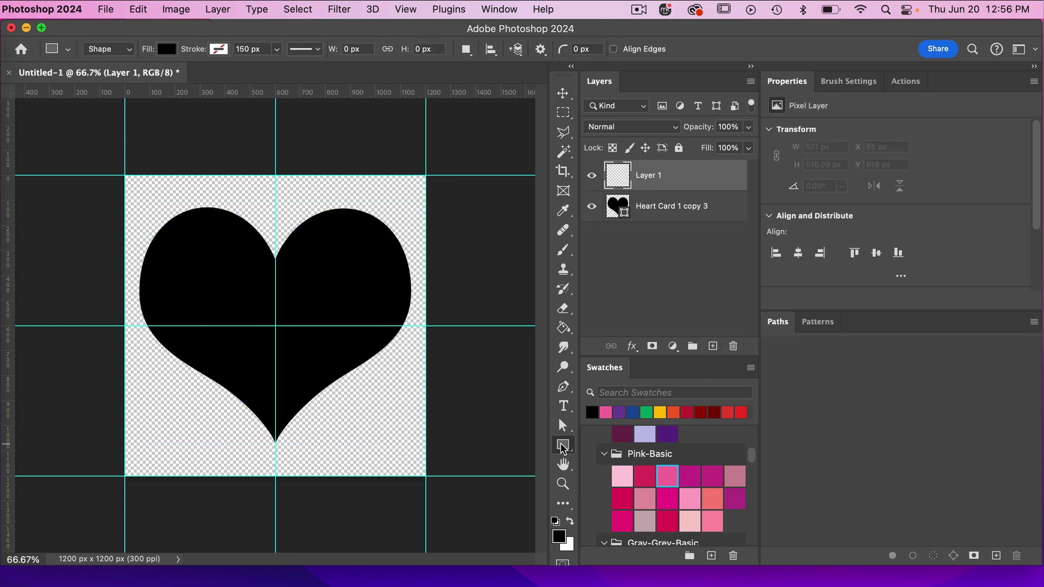
pyautogui.click(566, 443)
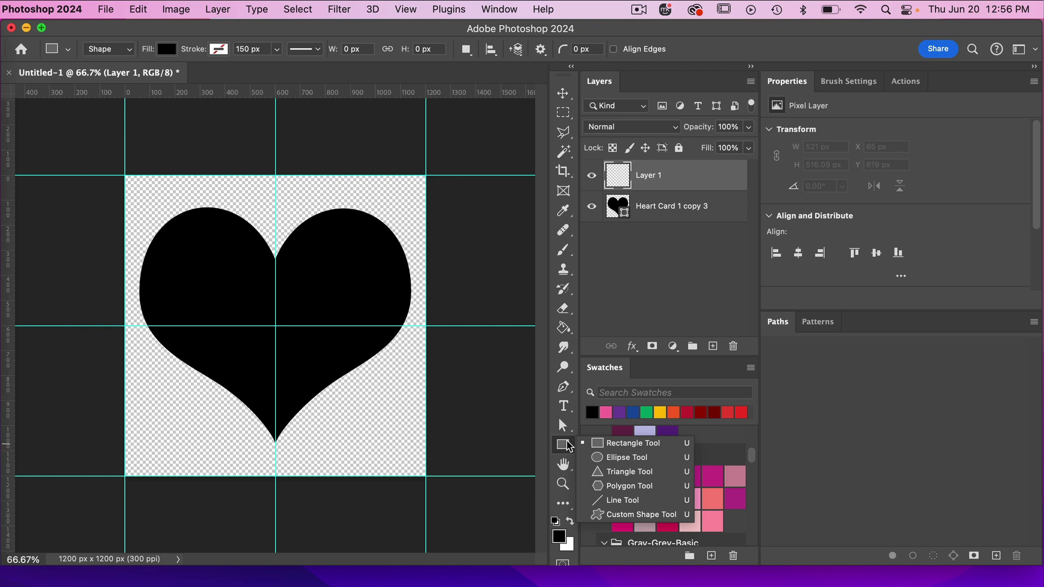
pyautogui.click(629, 446)
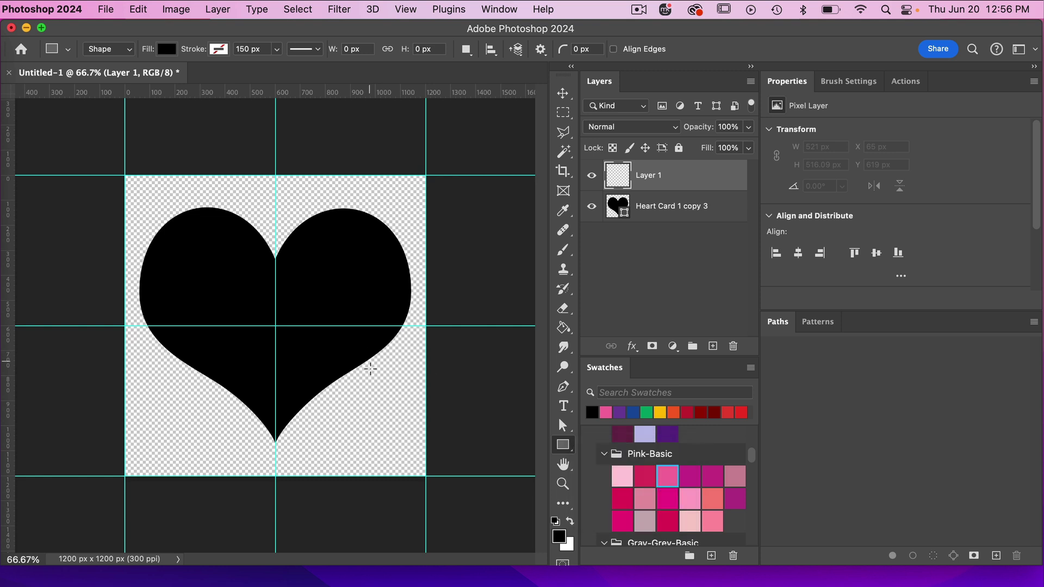
pyautogui.click(357, 392)
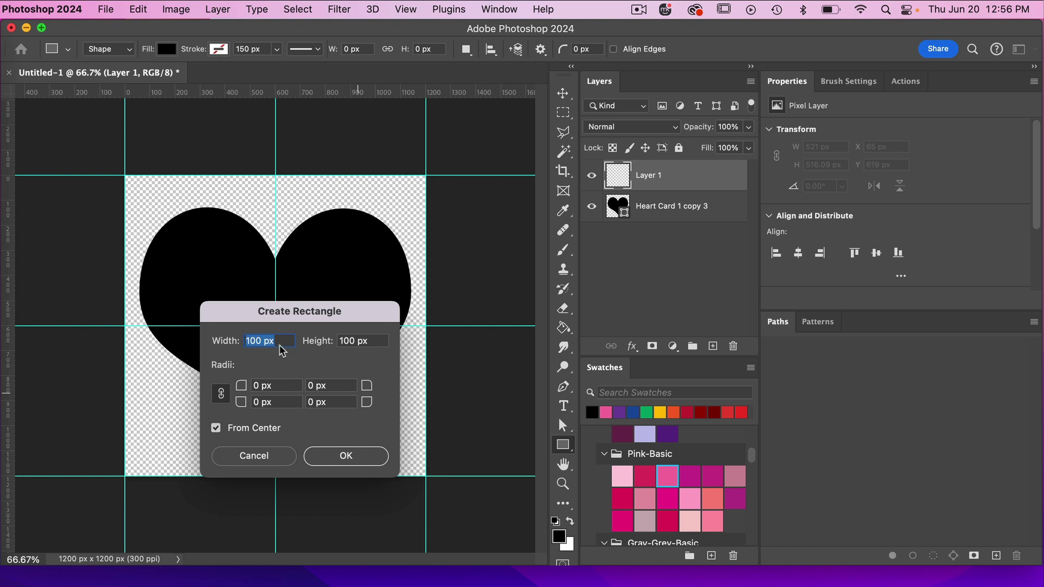
pyautogui.write('600')
pyautogui.press('Tab')
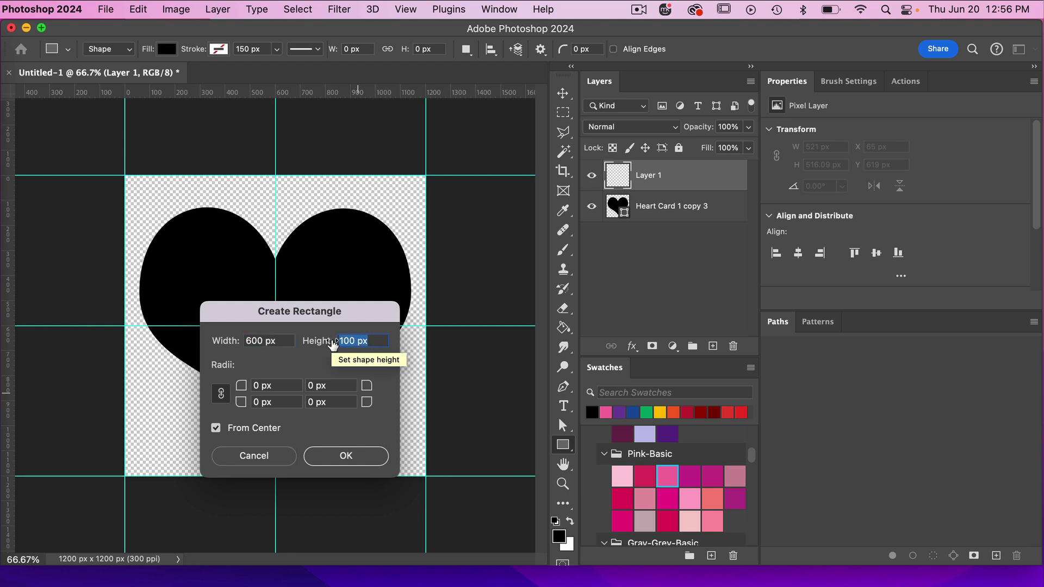
pyautogui.write('12')
pyautogui.click(361, 456)
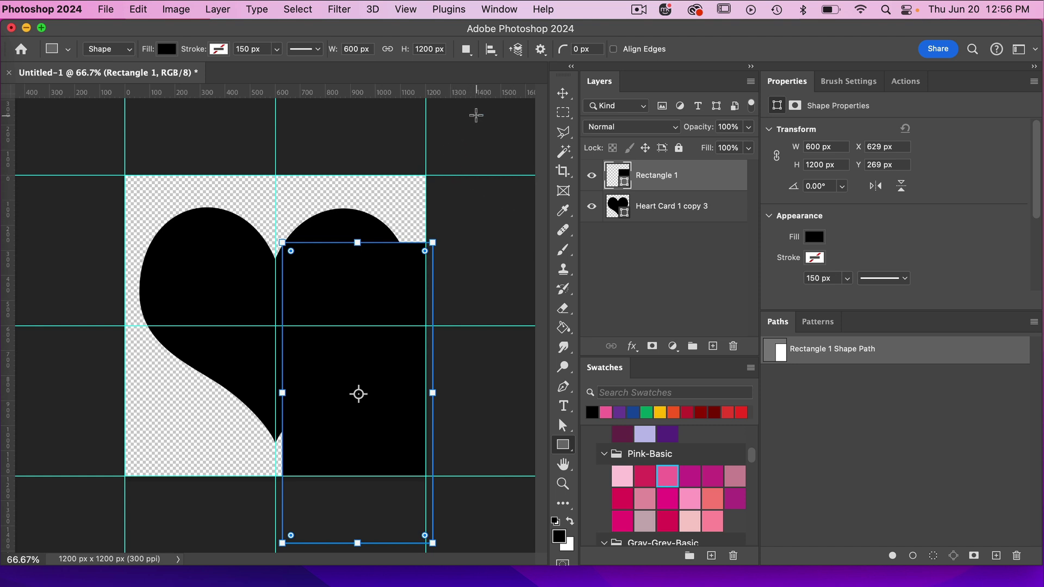
# - Align the rectangle to the right and top edges of the canvas so it covers the right half
pyautogui.click(491, 50)
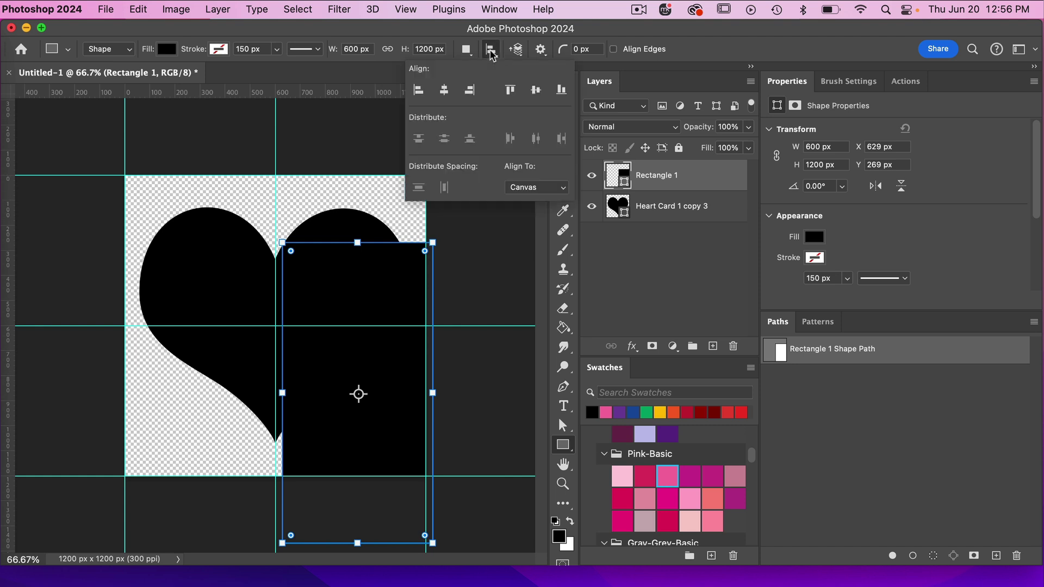
pyautogui.click(469, 90)
pyautogui.click(509, 91)
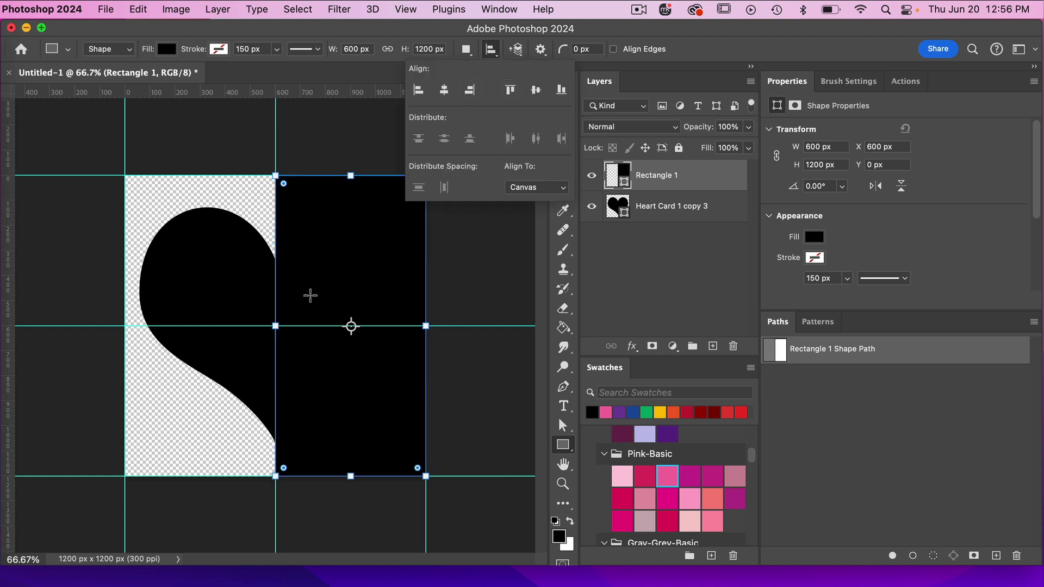
pyautogui.click(629, 30)
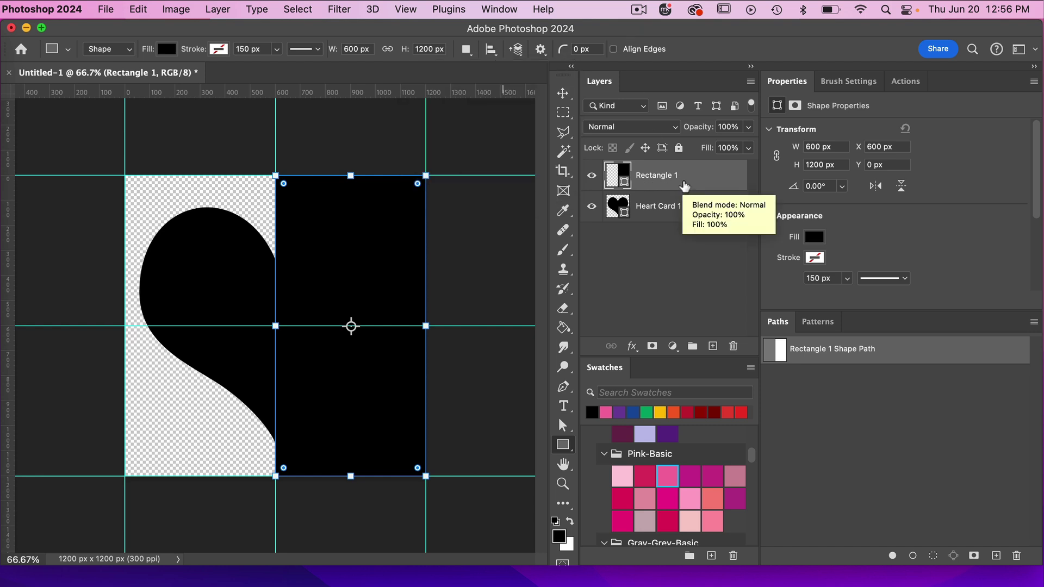
# - Duplicate the rectangle layer and align the copy to the left edge of the canvas
pyautogui.press('super+j')
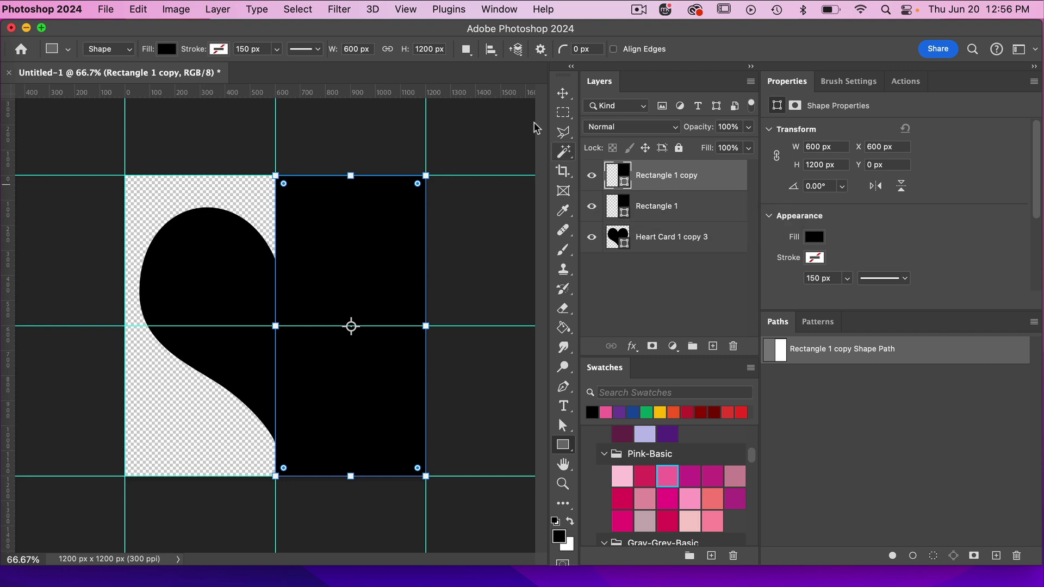
pyautogui.click(491, 50)
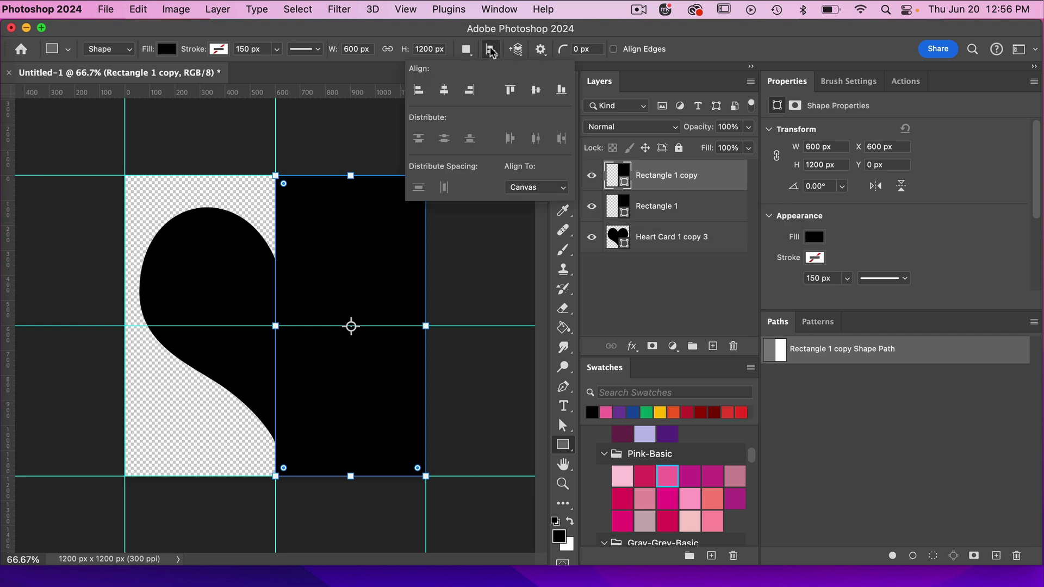
pyautogui.click(418, 89)
# - Select both half-canvas rectangle layers and duplicate them together
pyautogui.click(700, 182)
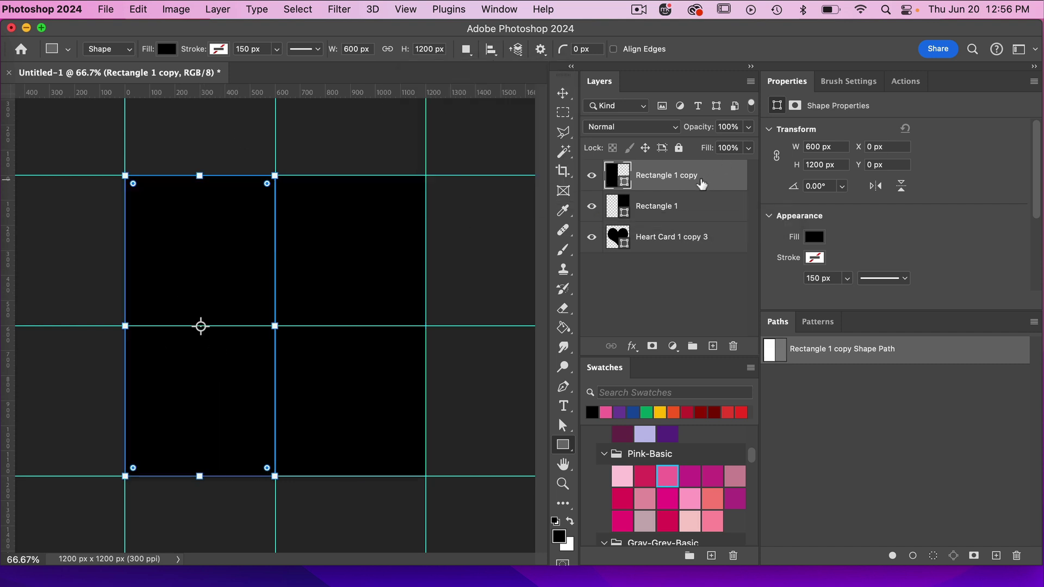
pyautogui.keyDown('shift'); pyautogui.click(689, 214); pyautogui.keyUp('shift')
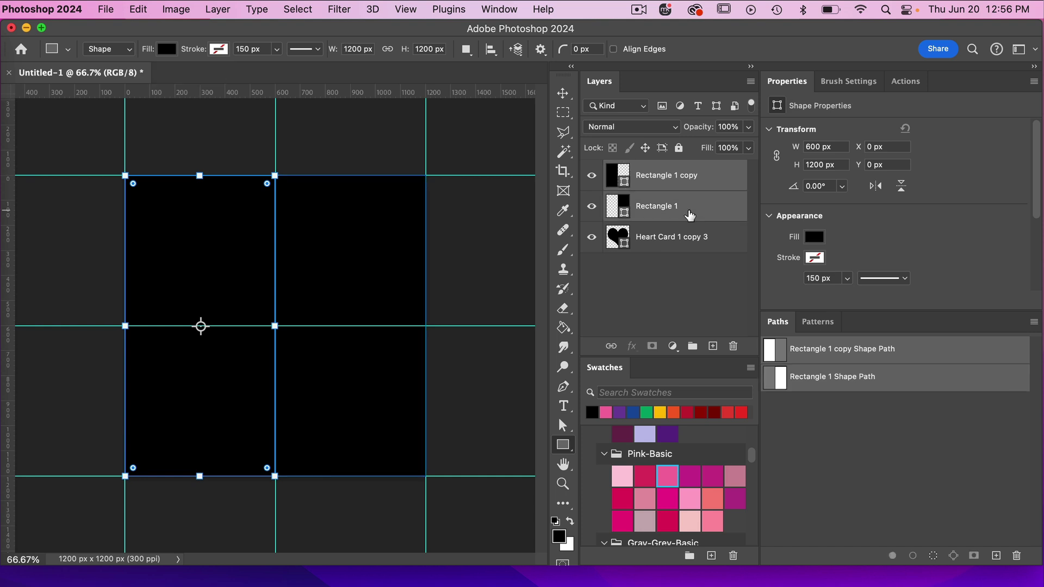
pyautogui.press('super+j')
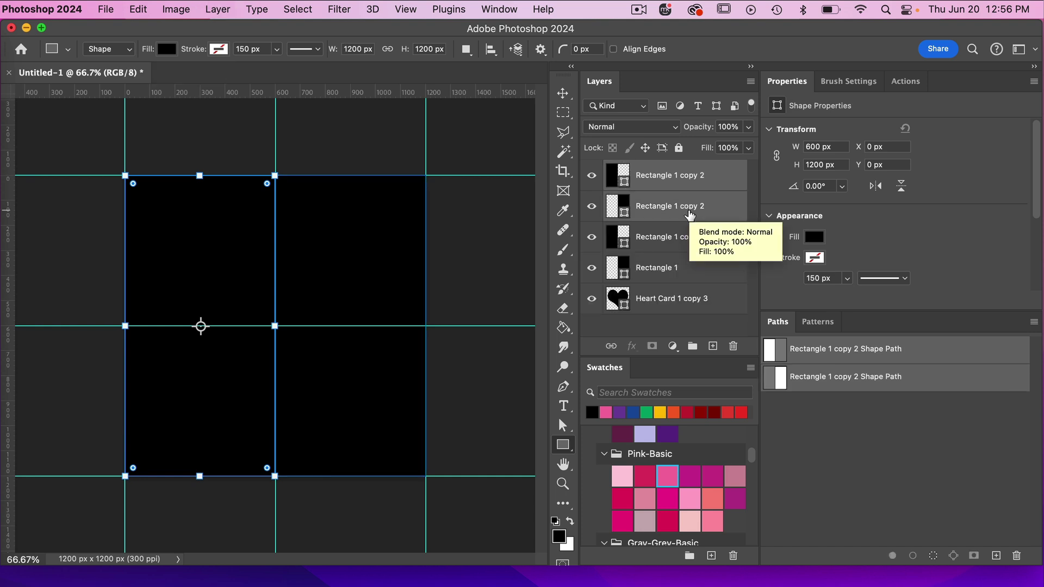
# - Rotate the duplicated left-half rectangle 90° and align it to the canvas's top and left edges so it covers the upper half
pyautogui.click(671, 180)
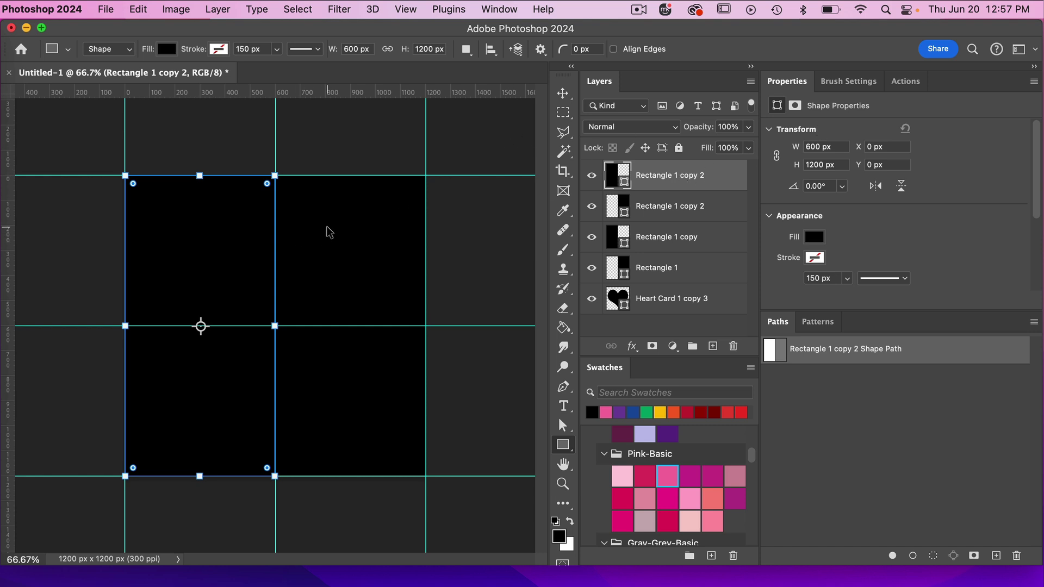
pyautogui.press('super+t')
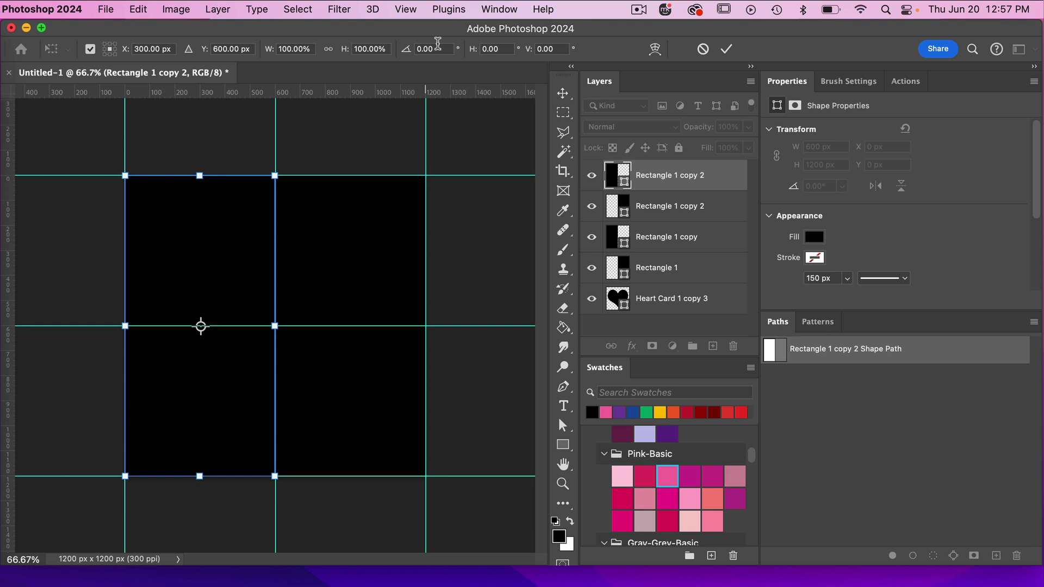
pyautogui.moveTo(439, 49); pyautogui.dragTo(396, 51)
pyautogui.write('90')
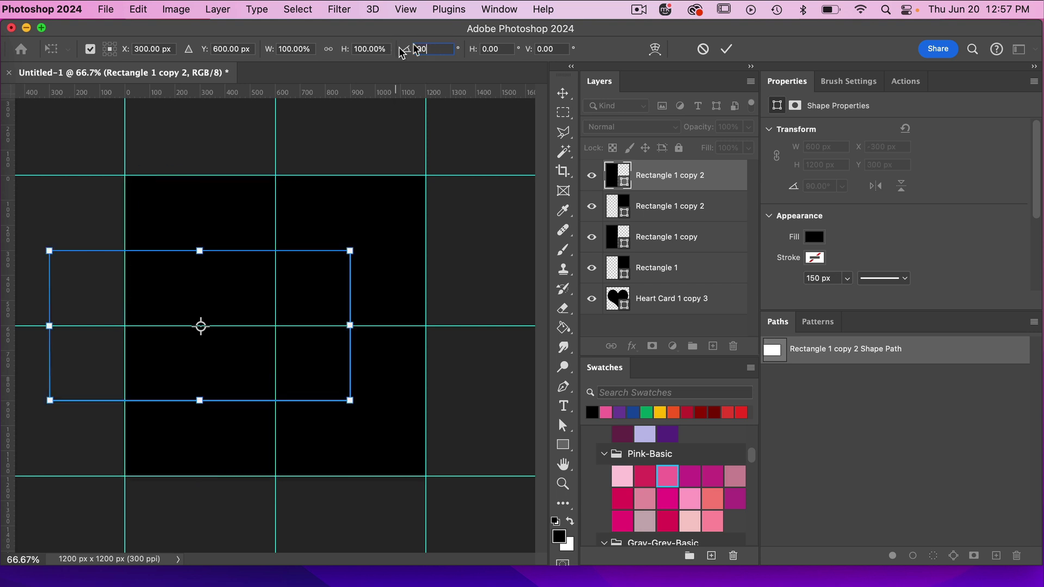
pyautogui.click(727, 50)
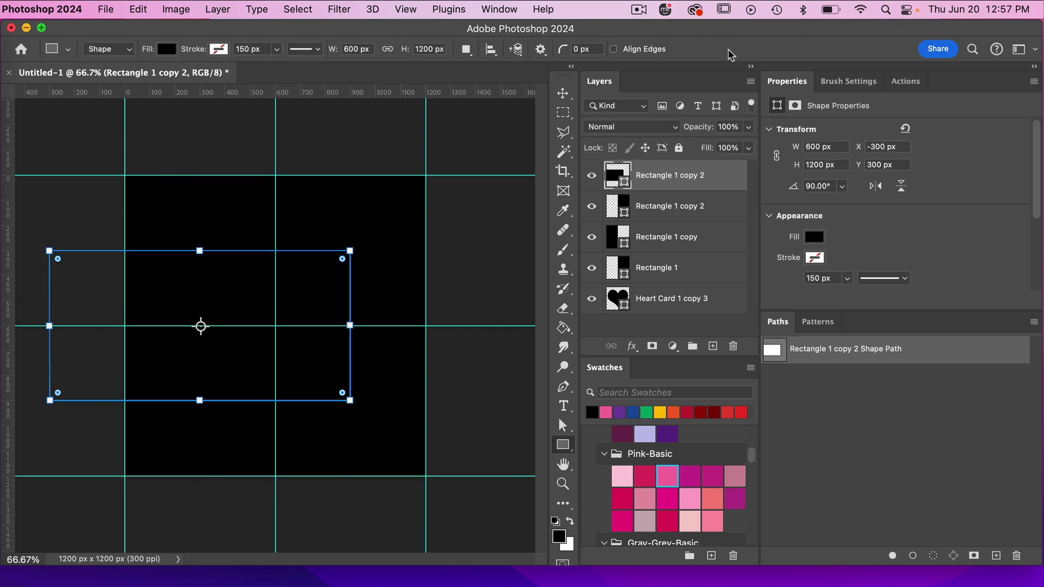
pyautogui.click(490, 49)
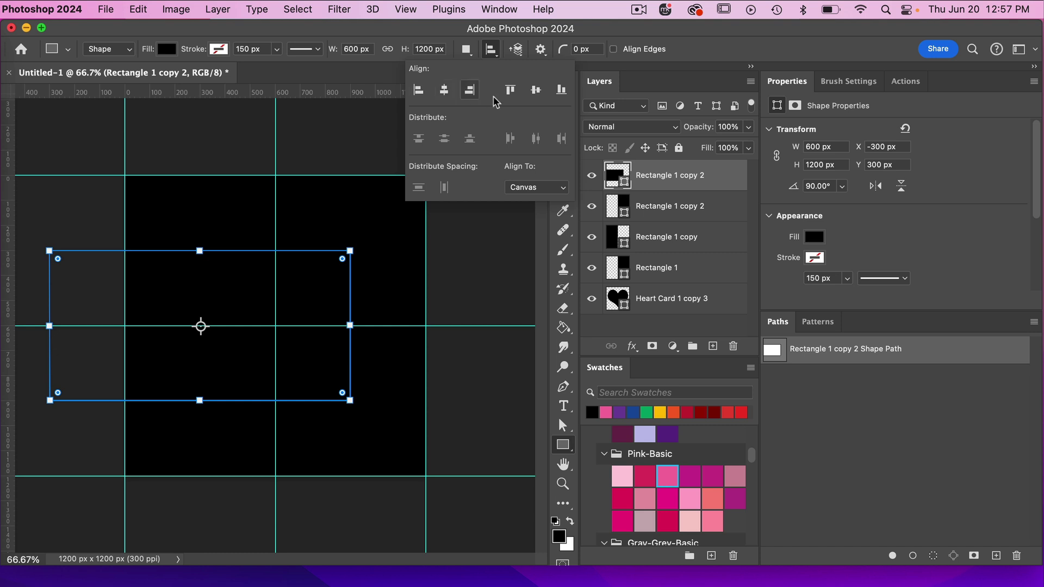
pyautogui.click(509, 90)
pyautogui.click(417, 90)
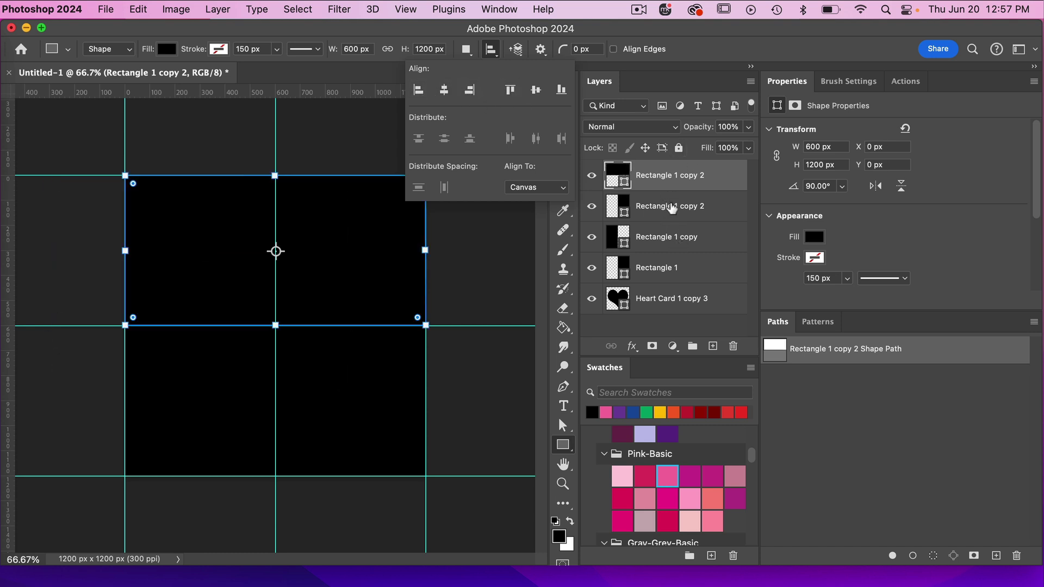
# - Rotate the duplicated right-half rectangle 90° and align it to the canvas's bottom and left edges so it covers the lower half
pyautogui.click(668, 207)
pyautogui.press('super+t')
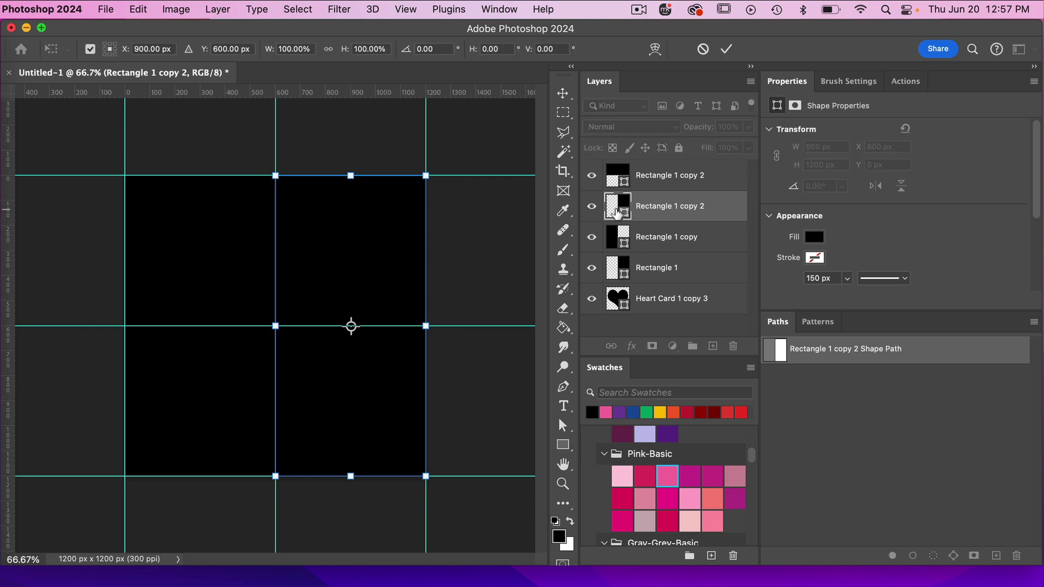
pyautogui.click(433, 49)
pyautogui.write('90')
pyautogui.press('Return')
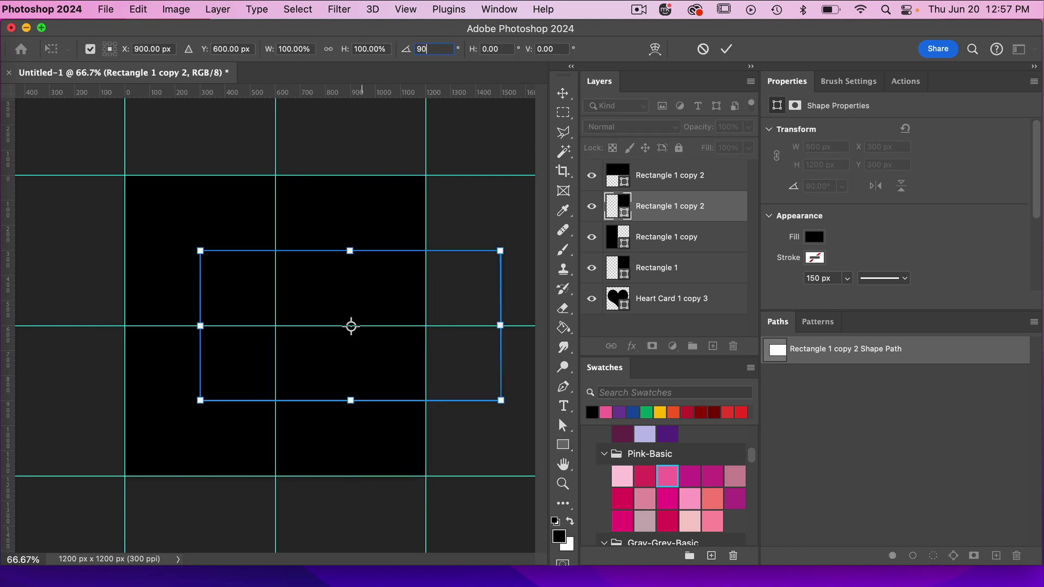
pyautogui.click(726, 50)
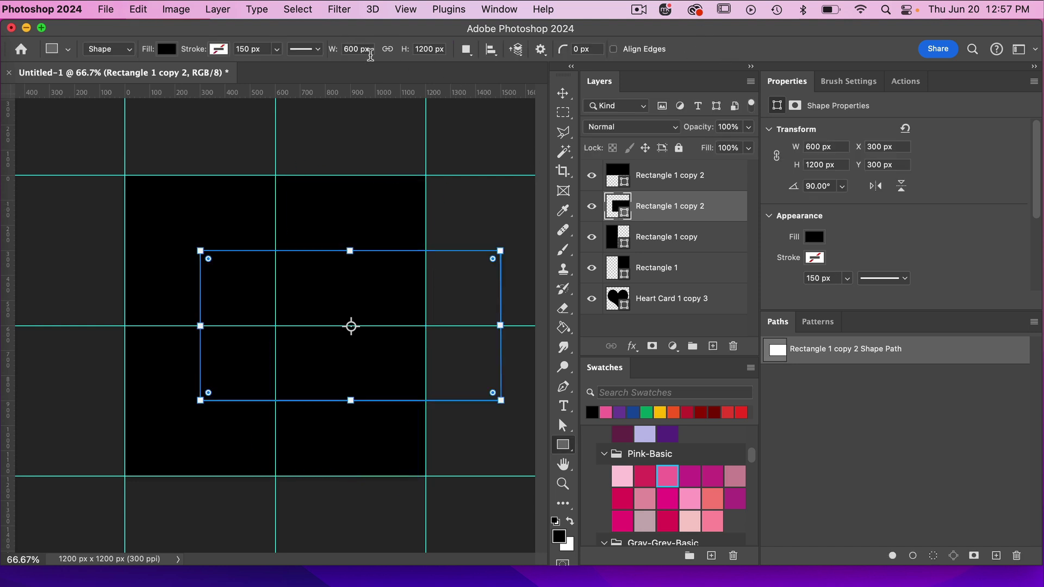
pyautogui.click(490, 49)
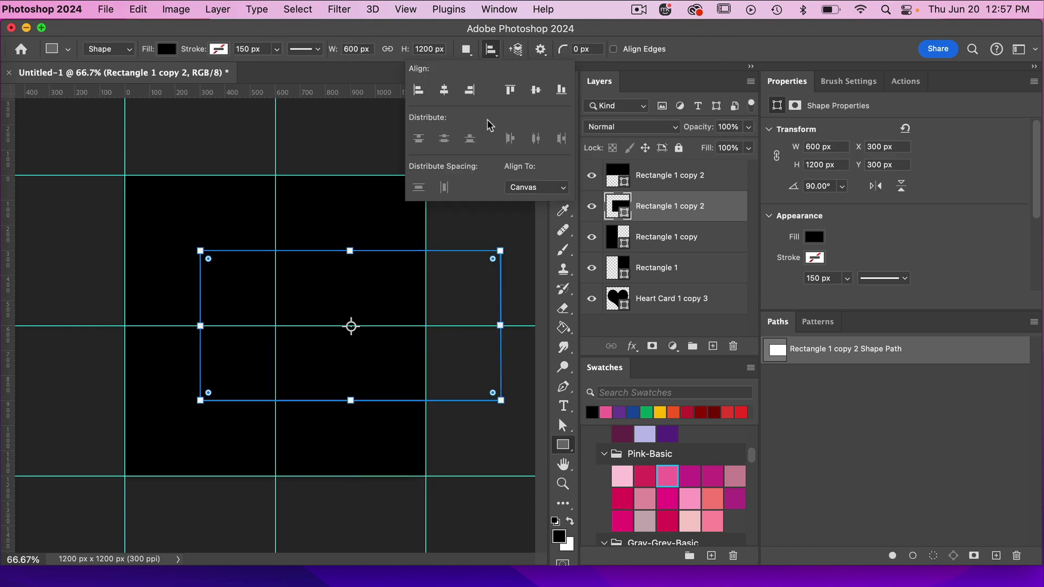
pyautogui.click(562, 90)
pyautogui.click(419, 90)
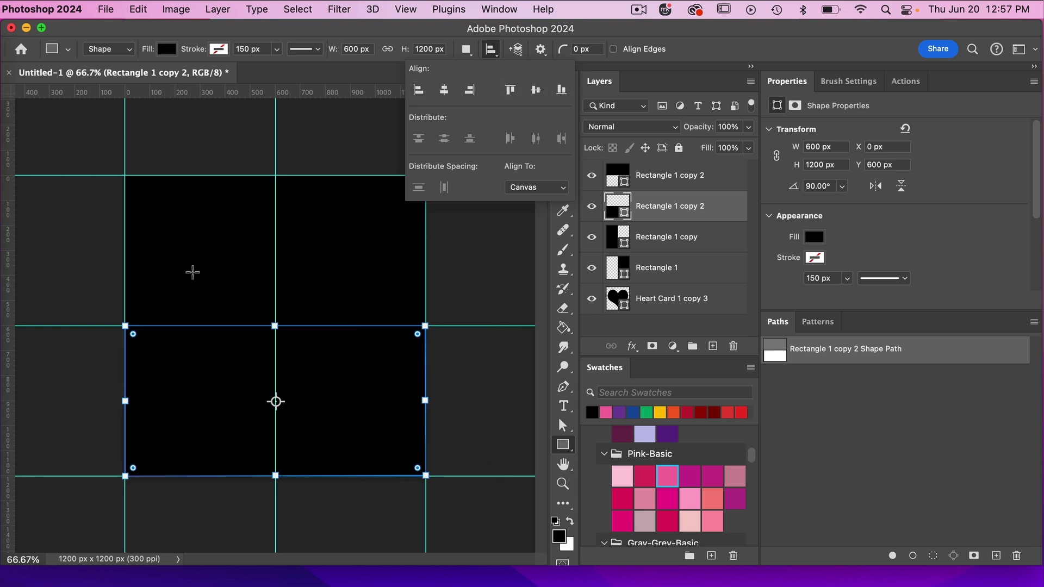
# - Move the heart layer to the top of the layer stack and fill it with the Pink-Basic swatch pink
pyautogui.click(720, 177)
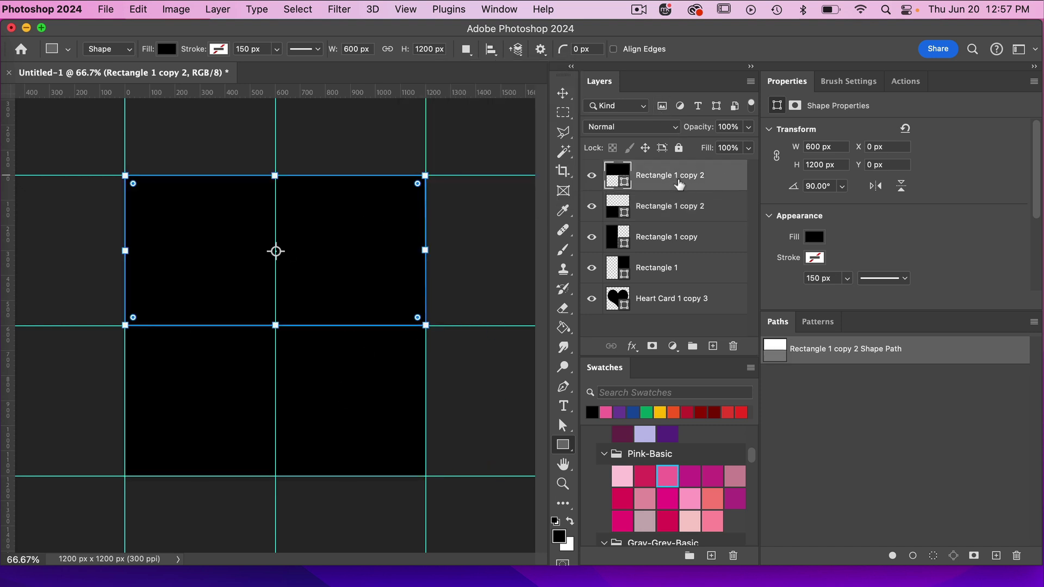
pyautogui.click(693, 297)
pyautogui.moveTo(656, 299); pyautogui.dragTo(672, 170)
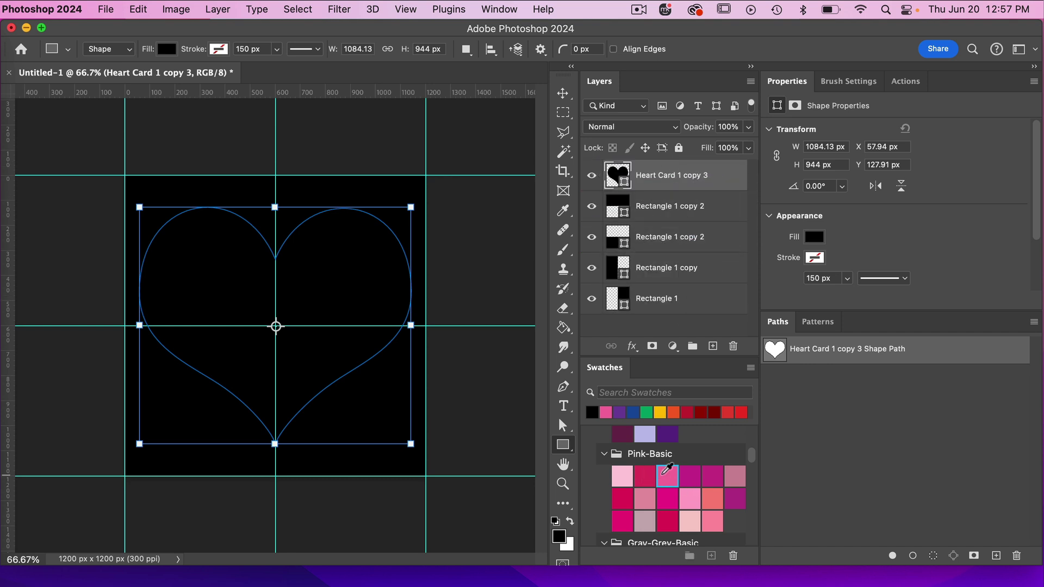
pyautogui.click(668, 474)
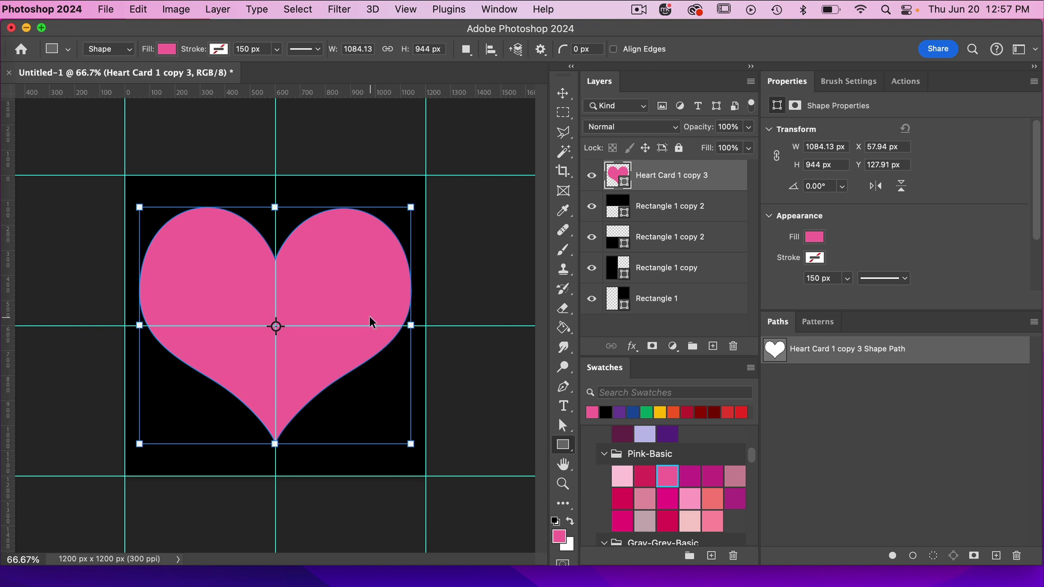
# - Duplicate the pink heart layer and move the upper-half rectangle layer directly above the copy
pyautogui.press('super+j')
pyautogui.click(665, 241)
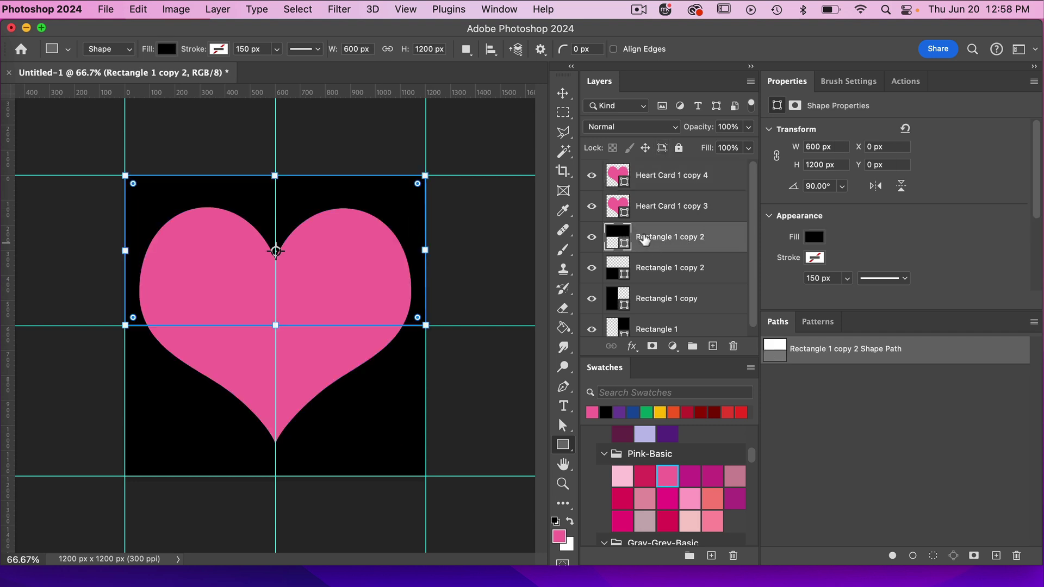
pyautogui.moveTo(644, 239); pyautogui.dragTo(661, 166)
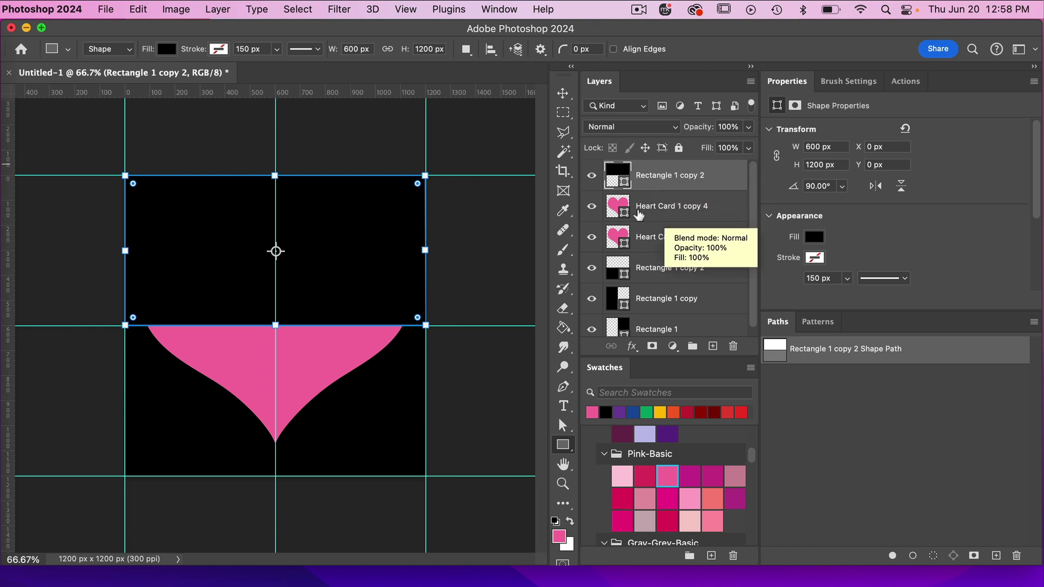
# - Combine the upper-half rectangle and the heart copy with Subtract Front Shape to keep only the heart's lower half
pyautogui.keyDown('shift'); pyautogui.click(657, 212); pyautogui.keyUp('shift')
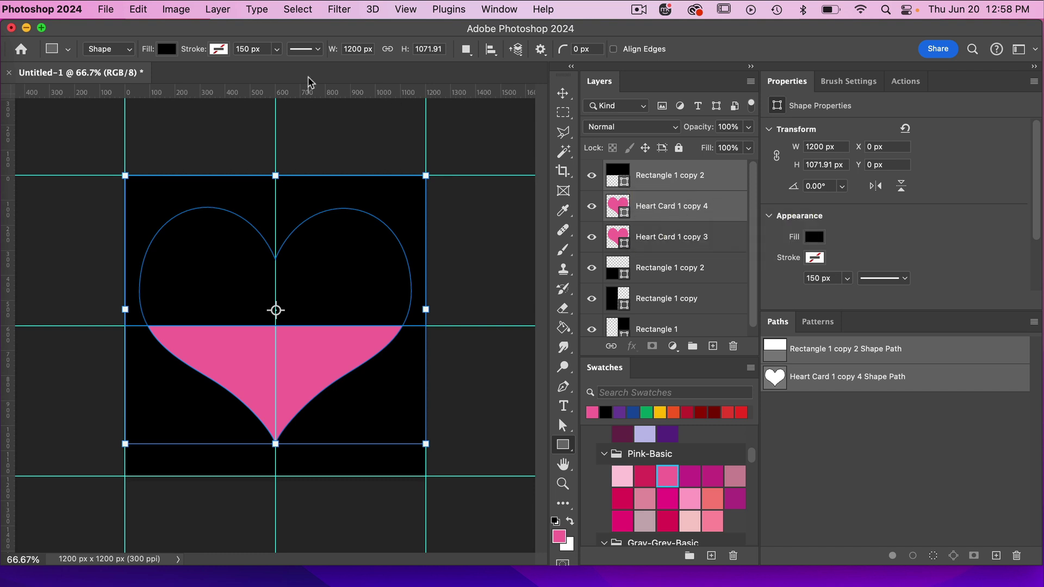
pyautogui.click(220, 10)
pyautogui.moveTo(302, 438)
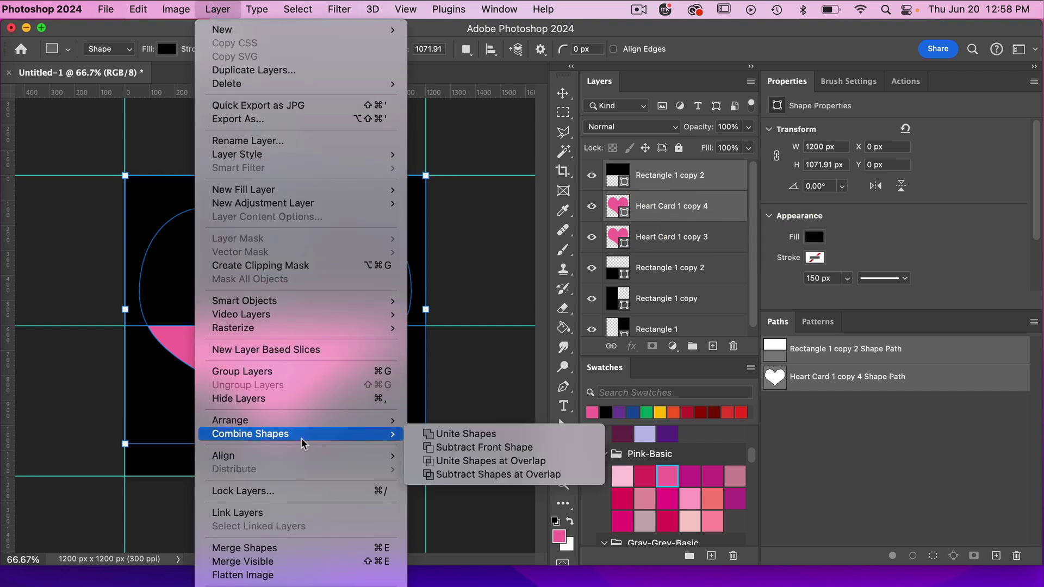
pyautogui.click(456, 451)
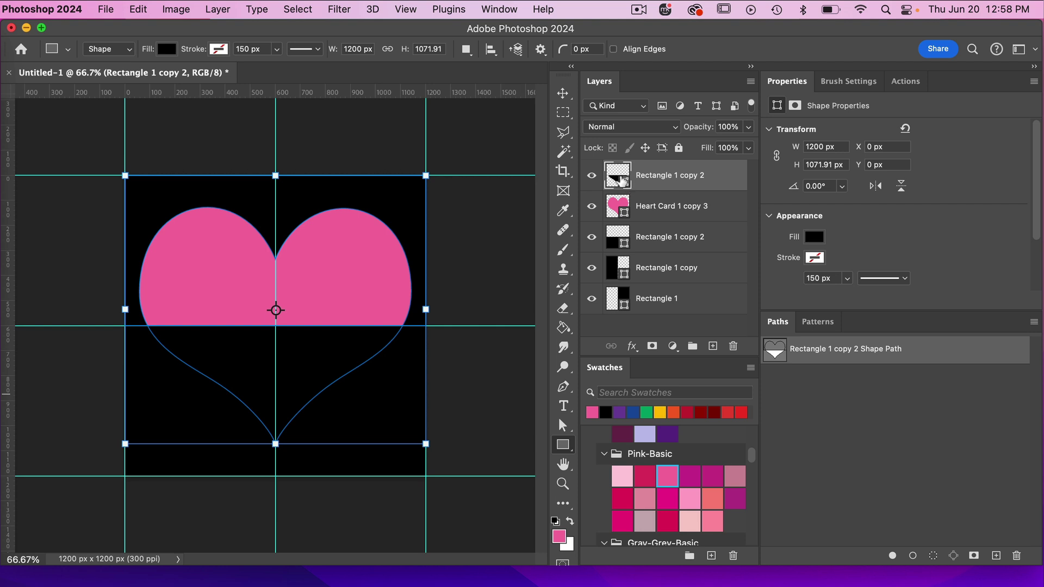
# - Duplicate the full pink heart again and place the lower-half rectangle layer directly above the new copy
pyautogui.click(666, 211)
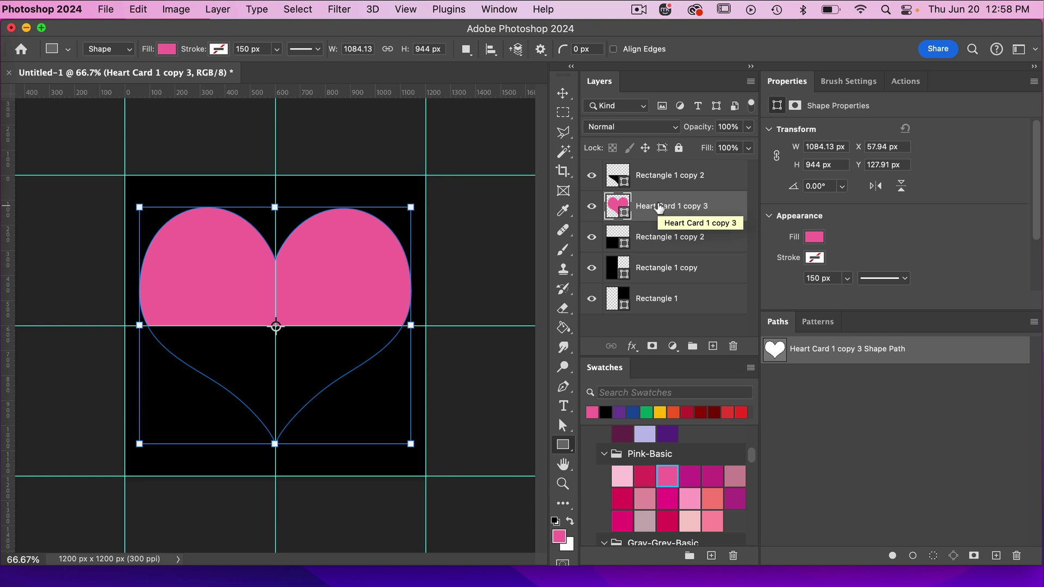
pyautogui.press('super+j')
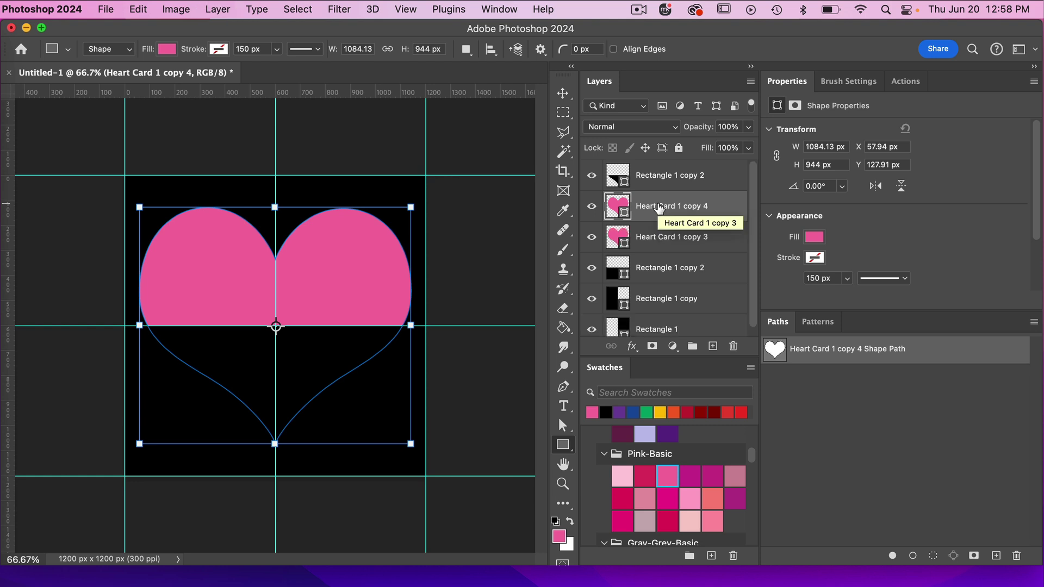
pyautogui.click(618, 265)
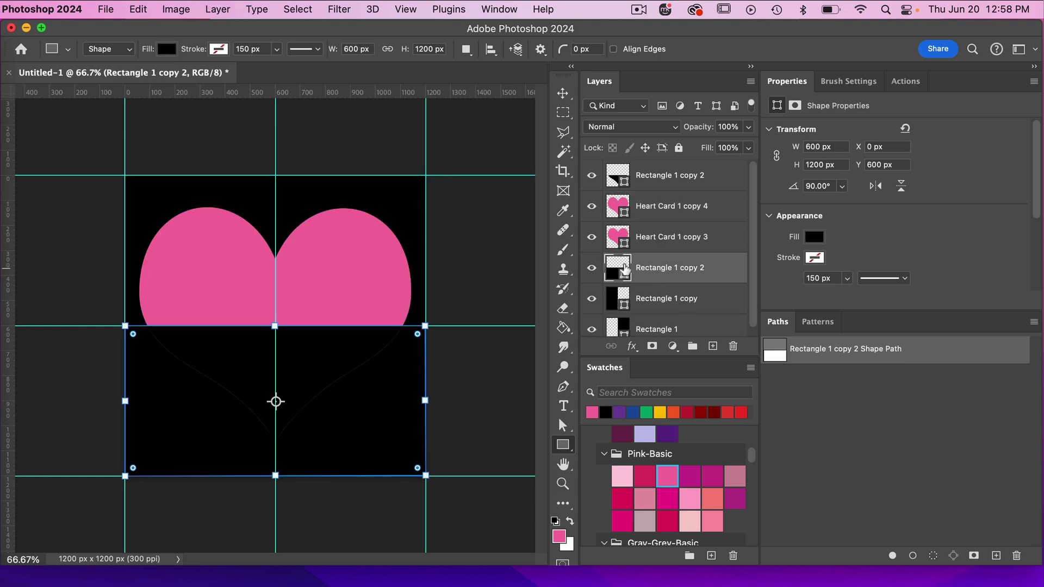
pyautogui.moveTo(654, 268); pyautogui.dragTo(659, 202)
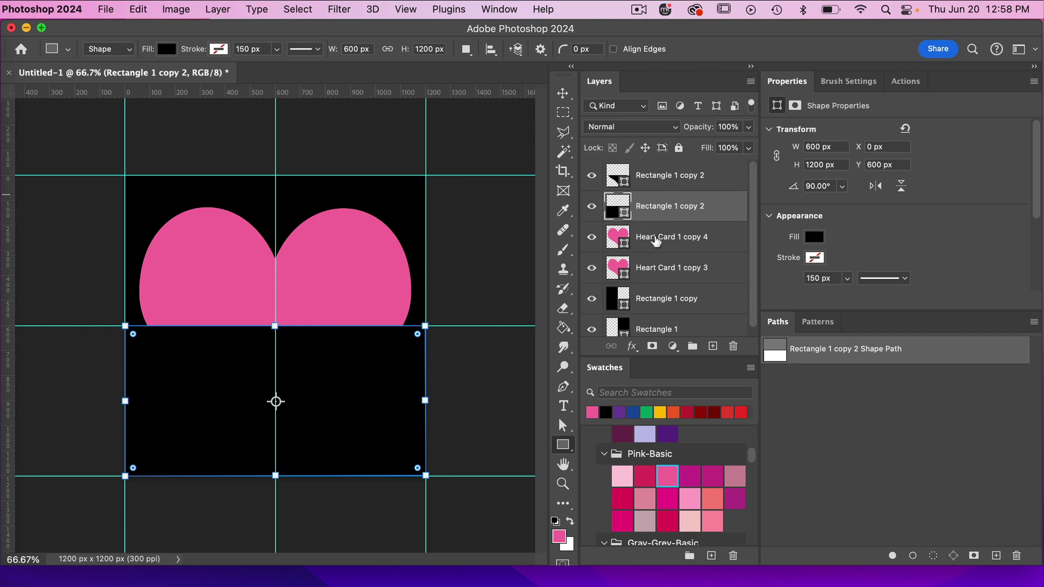
# - Combine the lower-half rectangle and the heart copy with Subtract Front Shape to keep only the heart's upper half
pyautogui.keyDown('shift'); pyautogui.click(655, 240); pyautogui.keyUp('shift')
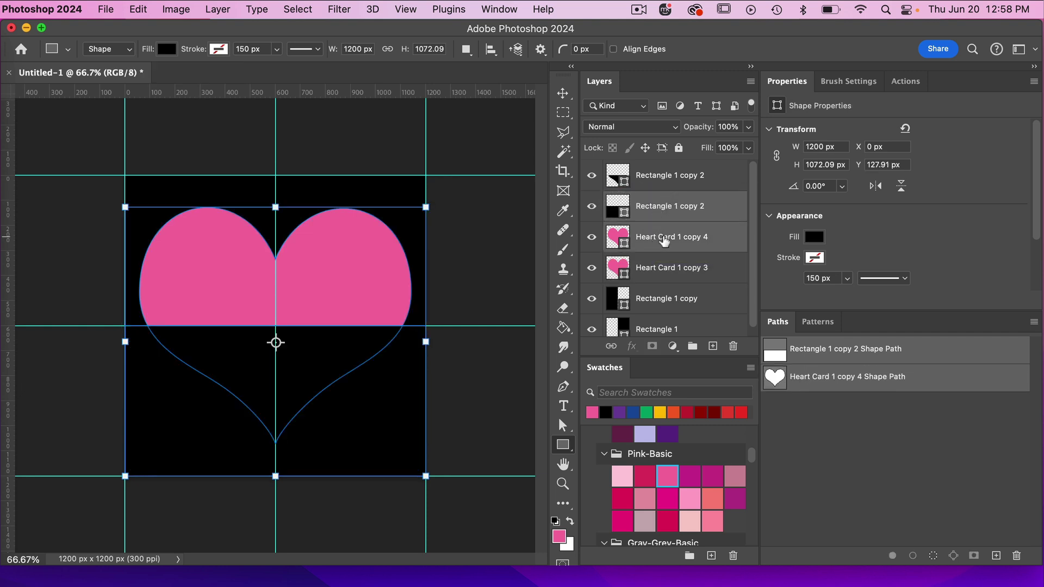
pyautogui.click(217, 11)
pyautogui.moveTo(365, 433)
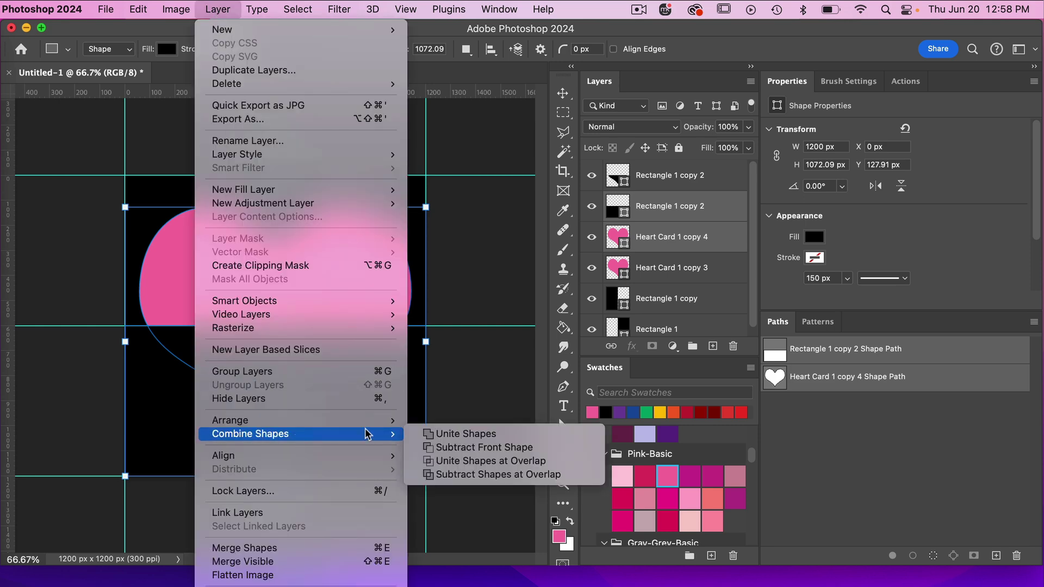
pyautogui.click(456, 447)
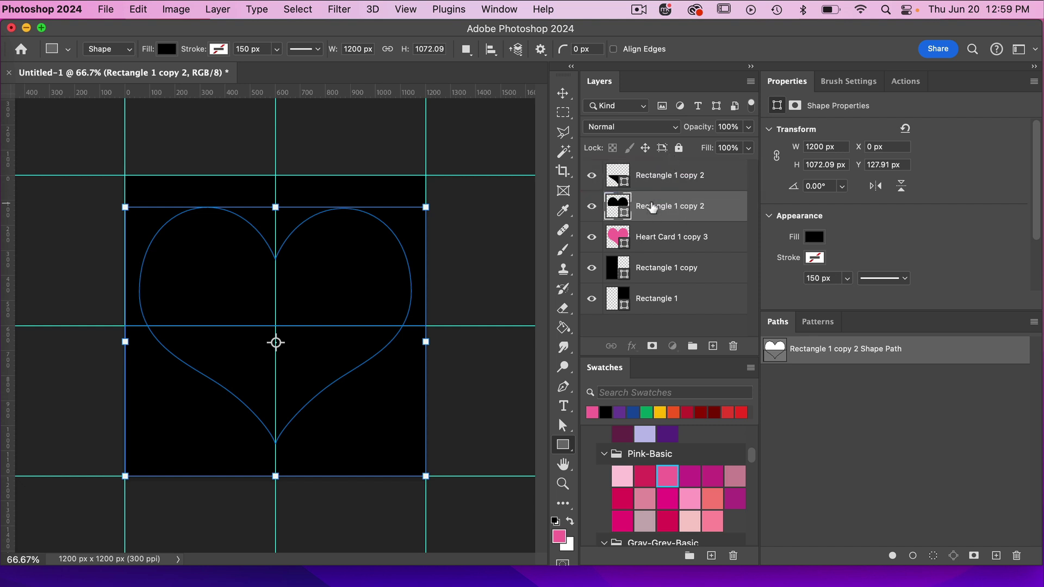
# - Move the upper heart piece to the top of the layer stack, filling it blue and the lower piece green
pyautogui.moveTo(651, 207); pyautogui.dragTo(652, 172)
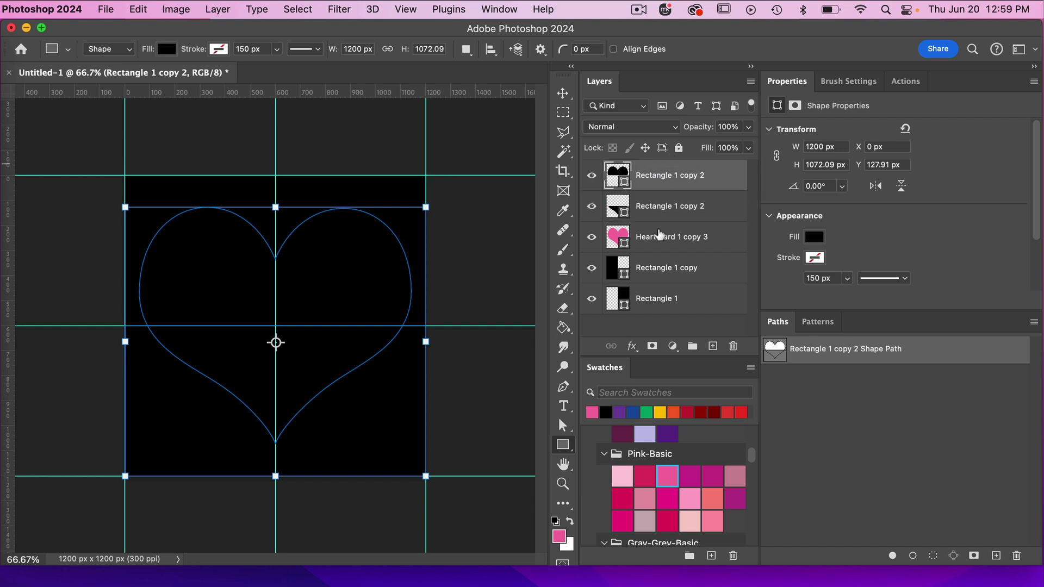
pyautogui.click(633, 412)
pyautogui.click(655, 212)
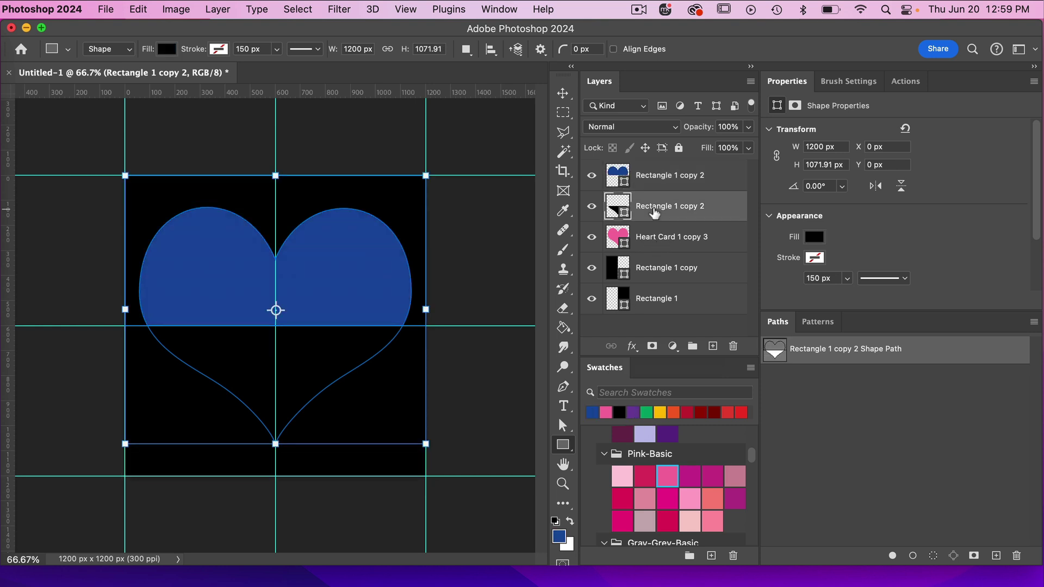
pyautogui.click(646, 412)
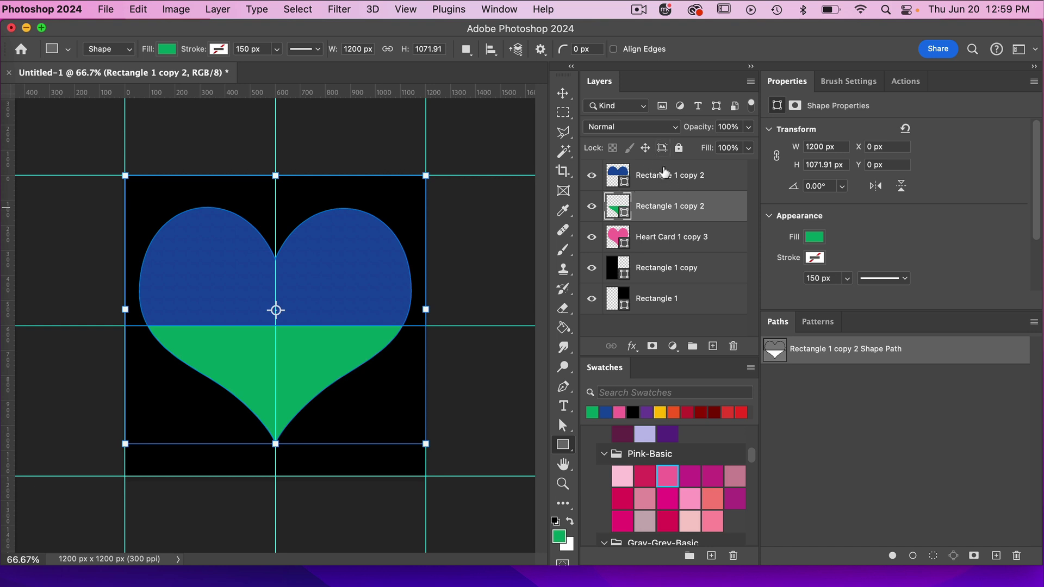
# - Move the left-half rectangle above the blue heart piece and place a duplicate of it directly above the green piece
pyautogui.click(664, 272)
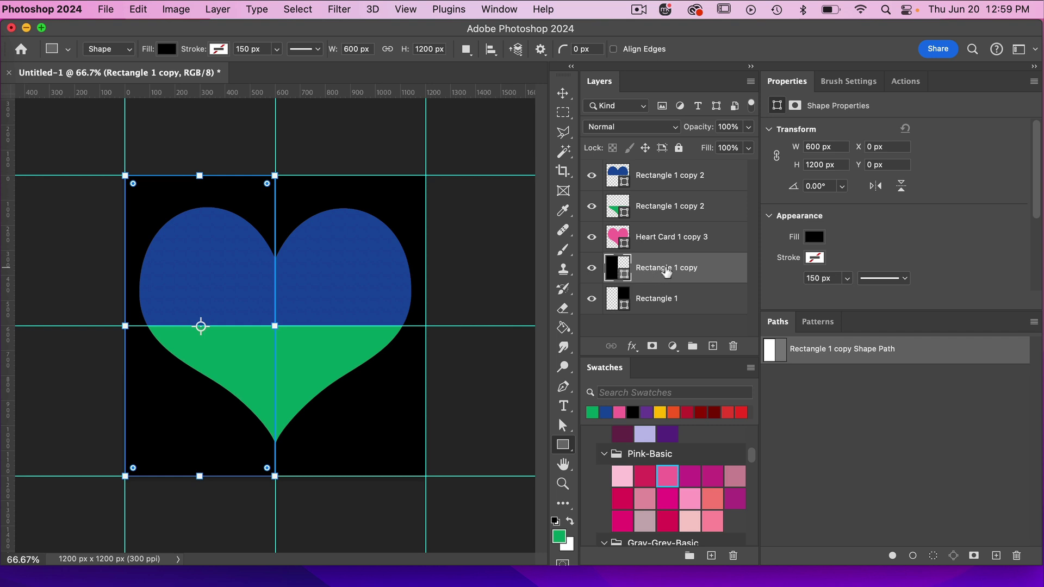
pyautogui.moveTo(662, 272); pyautogui.dragTo(664, 176)
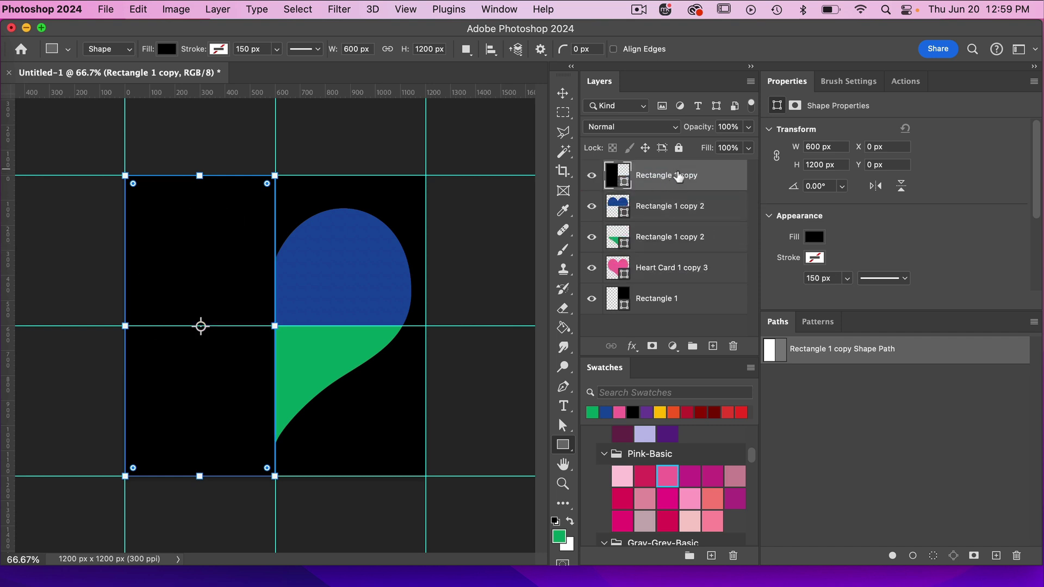
pyautogui.press('super+j')
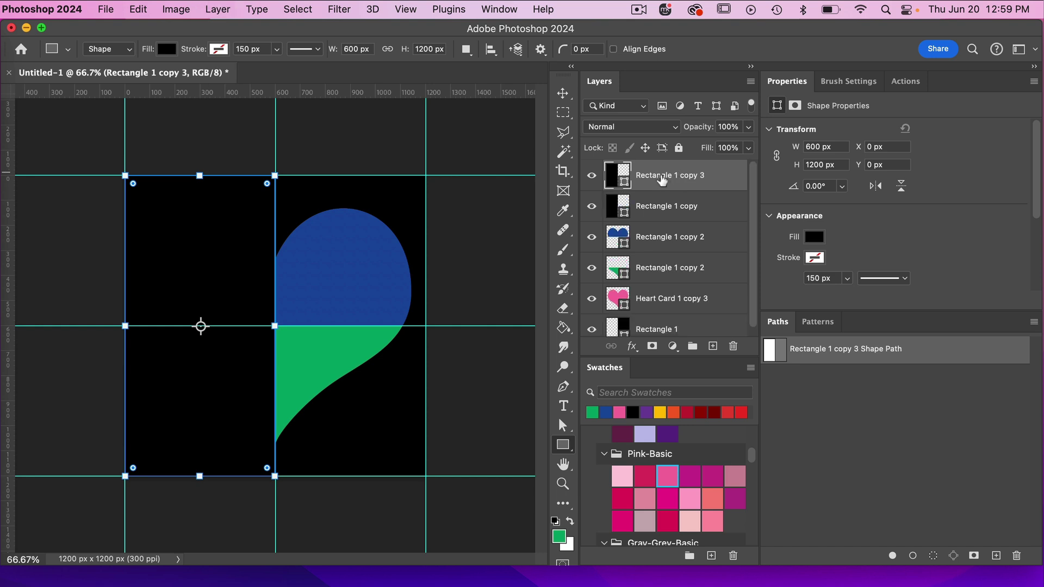
pyautogui.moveTo(661, 180); pyautogui.dragTo(616, 270)
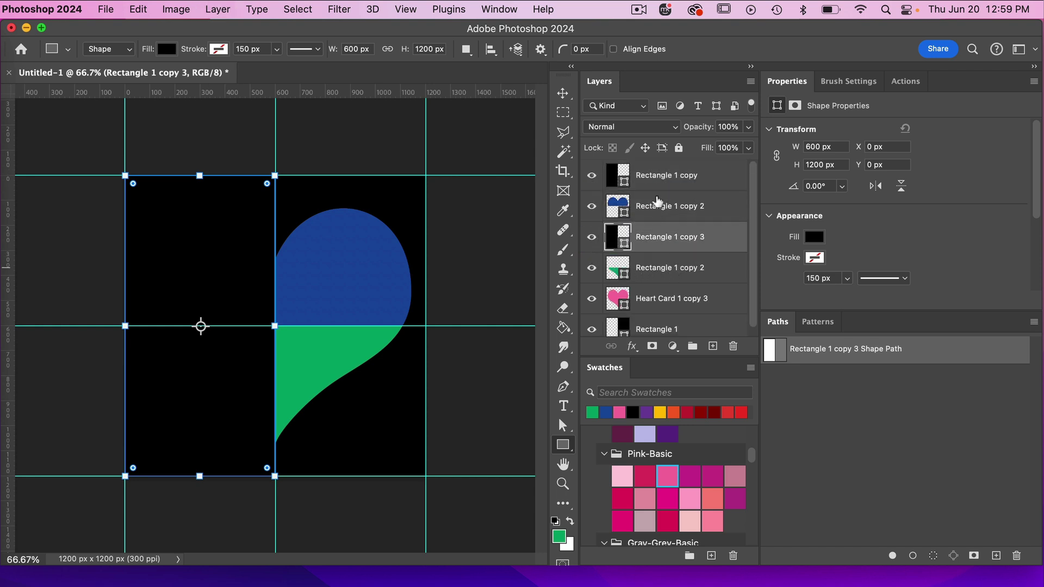
# - Subtract the left-half rectangle from a duplicate of the blue upper heart piece with Subtract Front Shape and fill the resulting quarter yellow
pyautogui.click(664, 208)
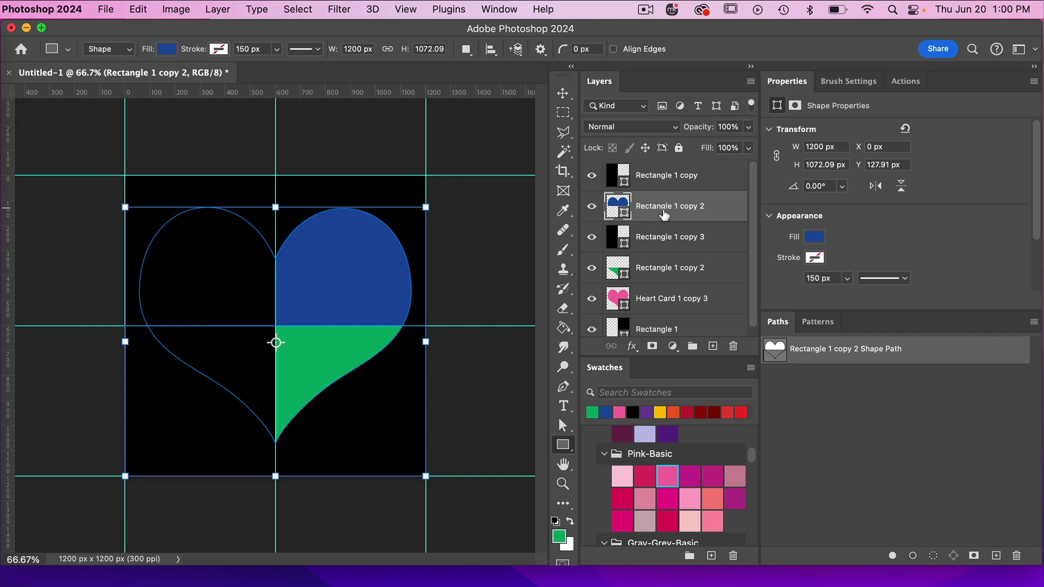
pyautogui.press('super+j')
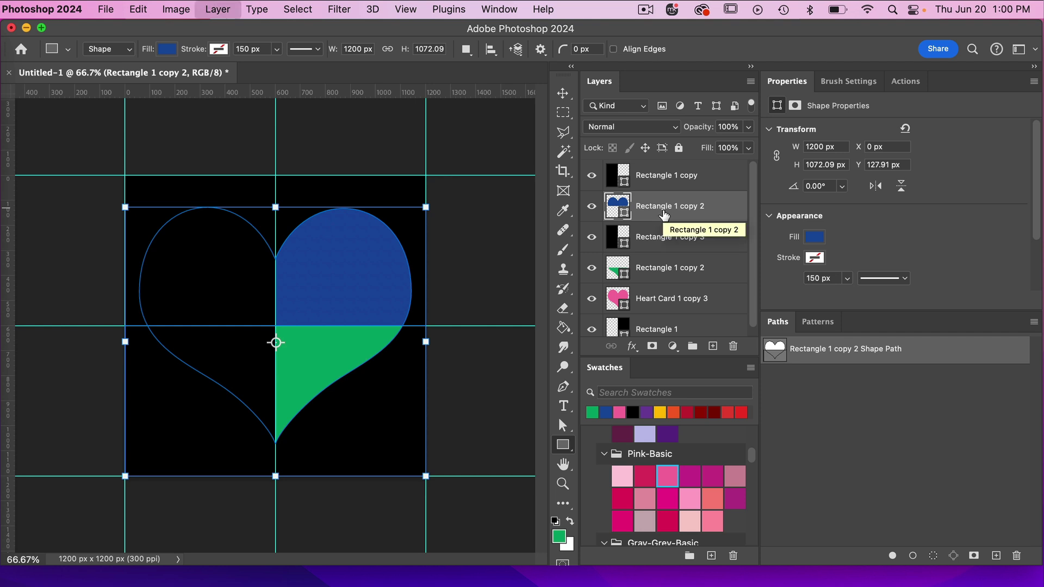
pyautogui.hotkey('alt', ']')
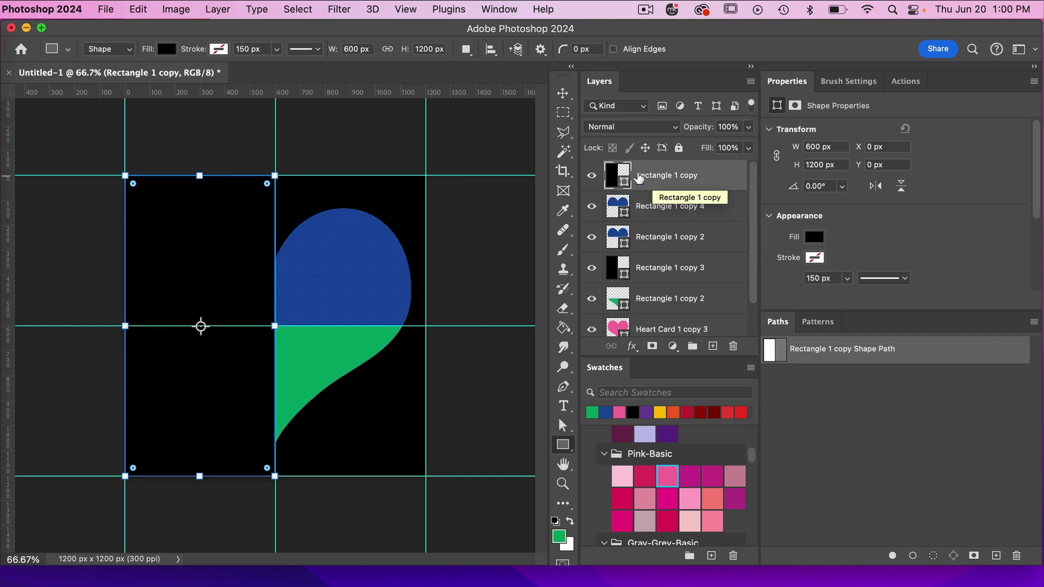
pyautogui.keyDown('shift'); pyautogui.click(652, 211); pyautogui.keyUp('shift')
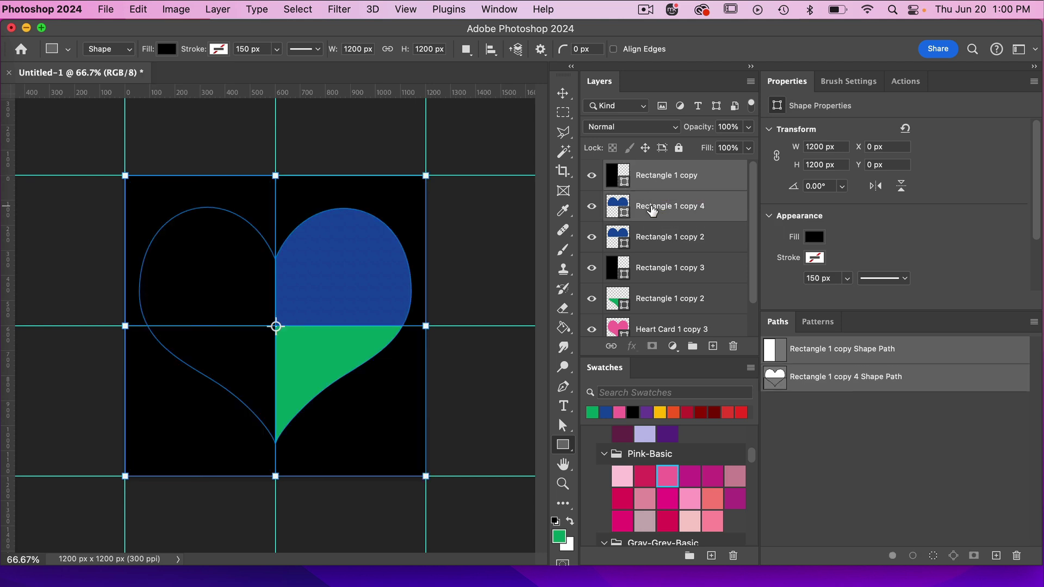
pyautogui.click(218, 10)
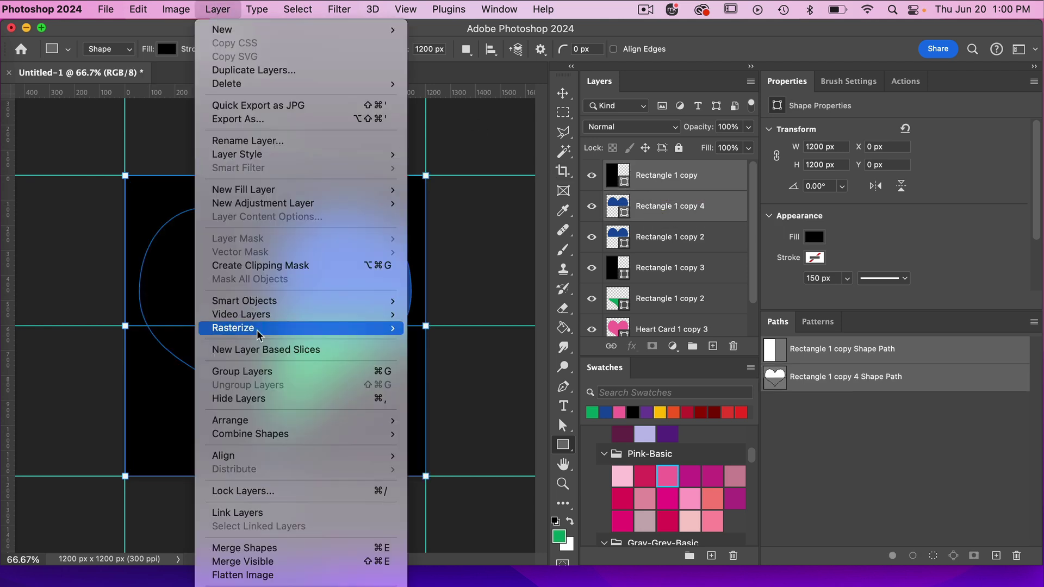
pyautogui.moveTo(256, 434)
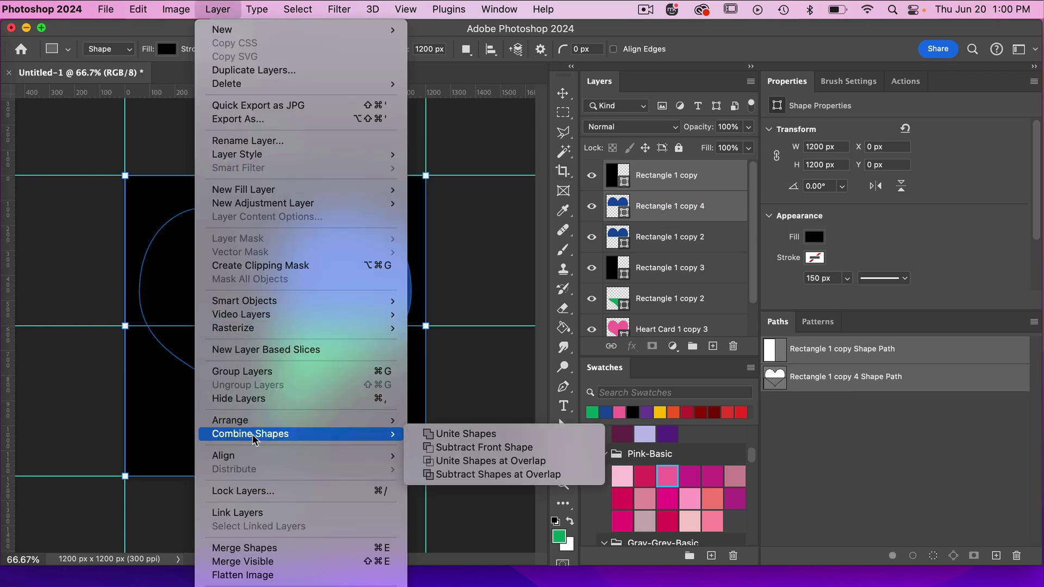
pyautogui.click(455, 448)
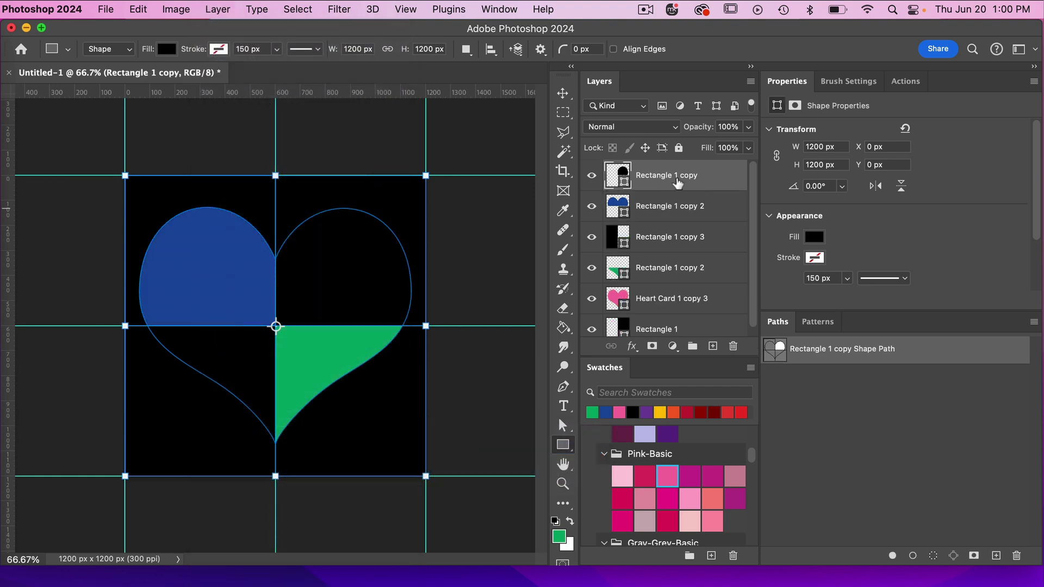
pyautogui.click(659, 412)
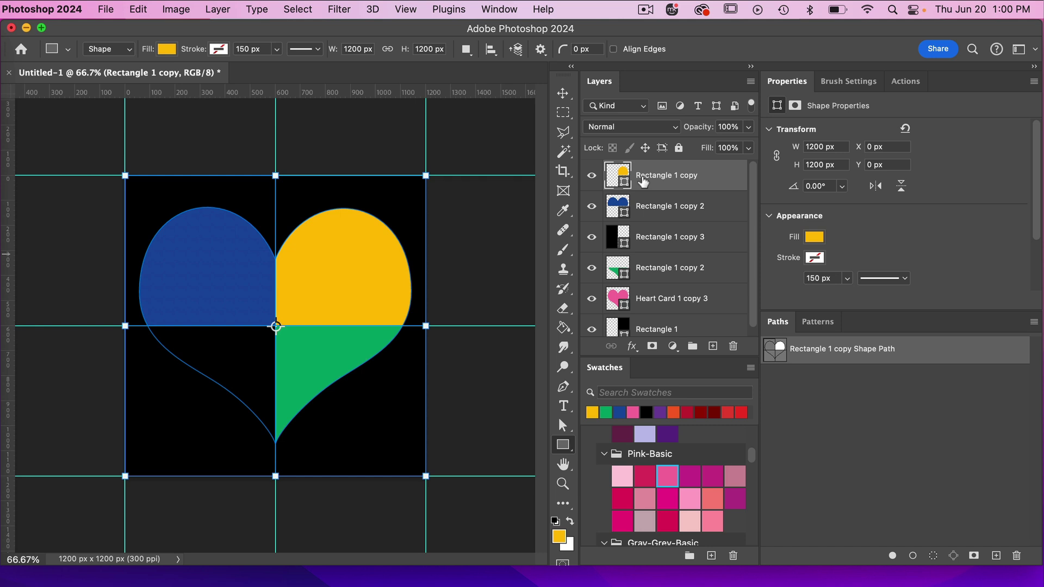
# - Move the right-half rectangle directly above the blue heart piece and place a duplicate of it directly above the green lower piece
pyautogui.click(660, 206)
pyautogui.moveTo(644, 328); pyautogui.dragTo(672, 205)
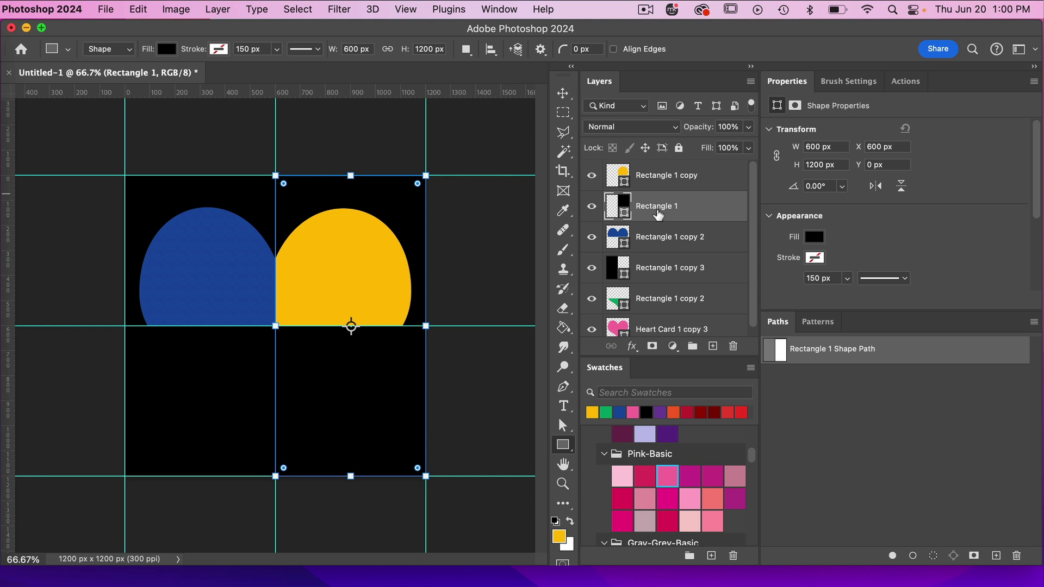
pyautogui.press('super+j')
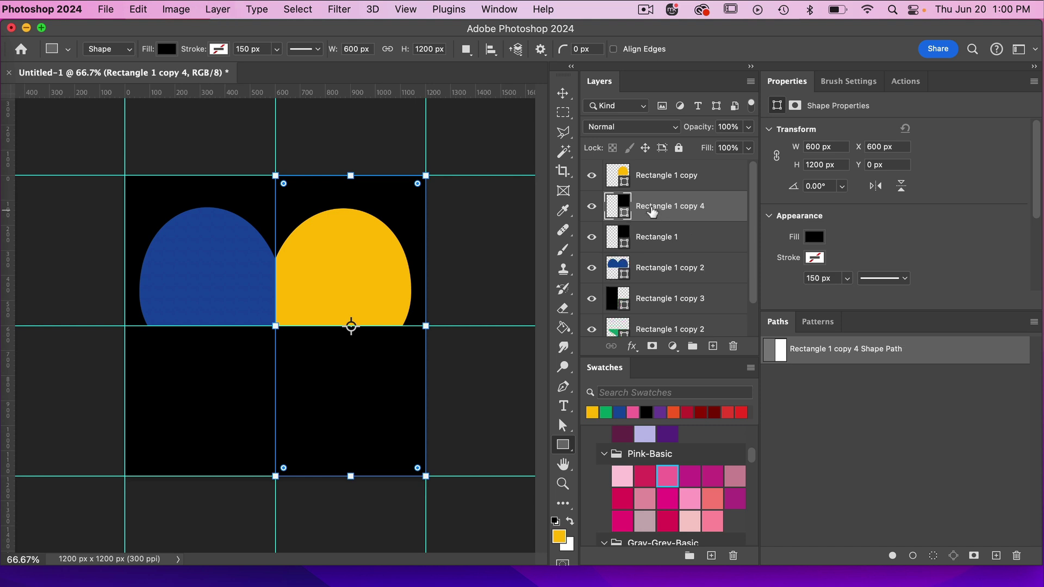
pyautogui.moveTo(651, 212); pyautogui.dragTo(656, 315)
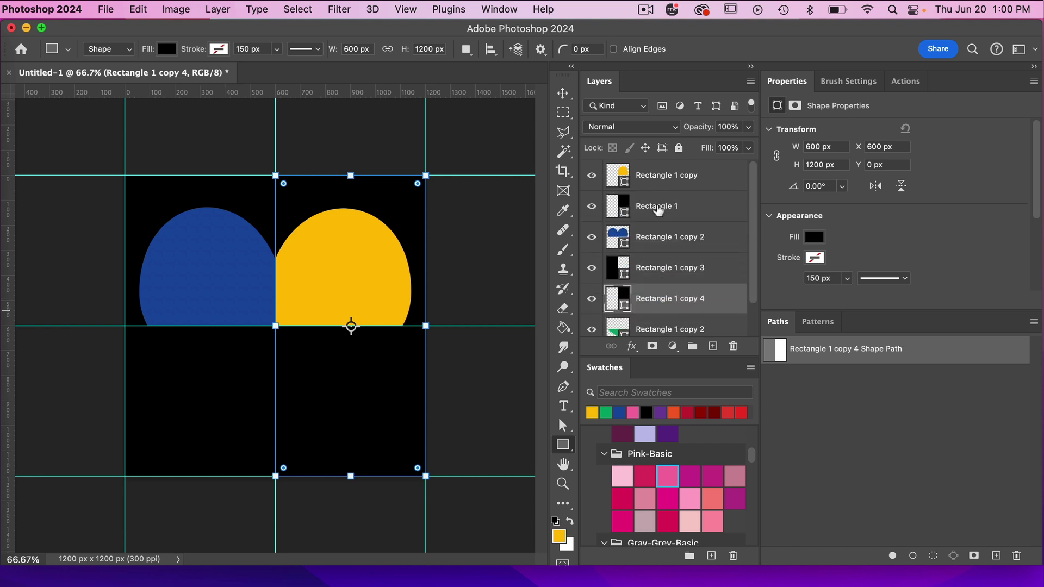
# - Combine the right-half rectangle and the blue heart piece with Subtract Front Shape and fill the resulting upper-left quarter green
pyautogui.click(664, 212)
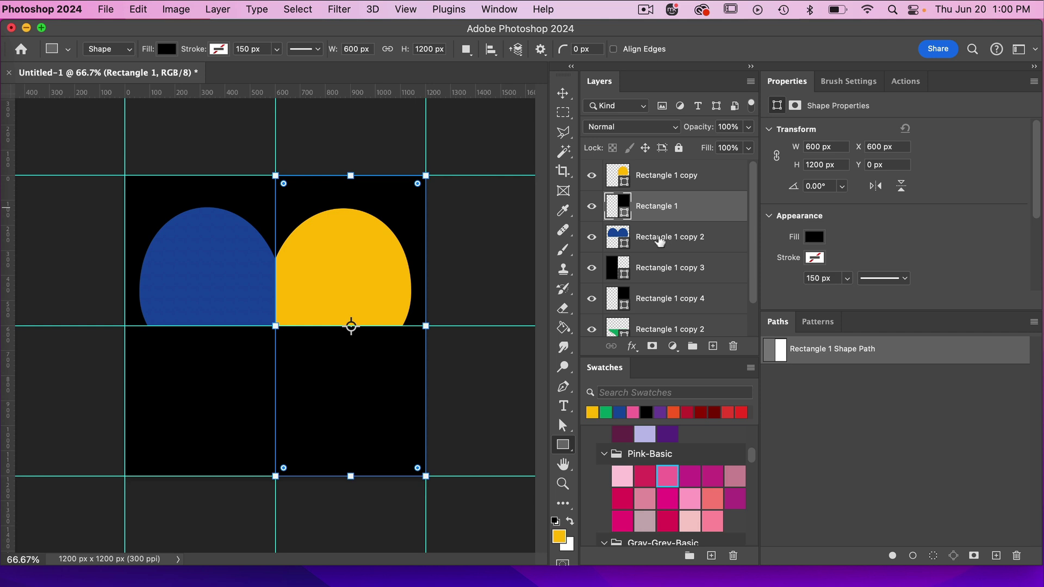
pyautogui.keyDown('shift'); pyautogui.click(659, 239); pyautogui.keyUp('shift')
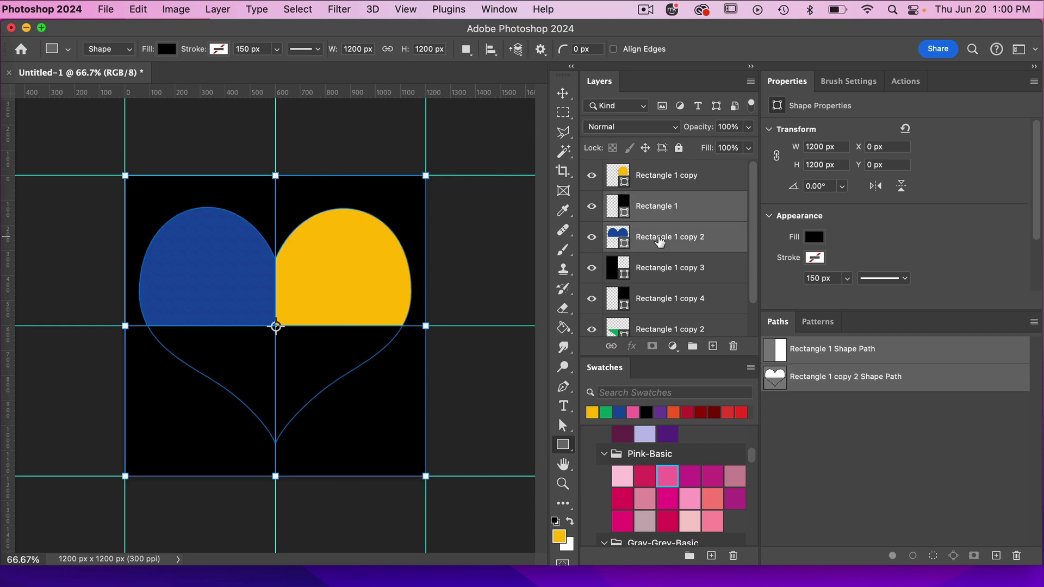
pyautogui.click(218, 12)
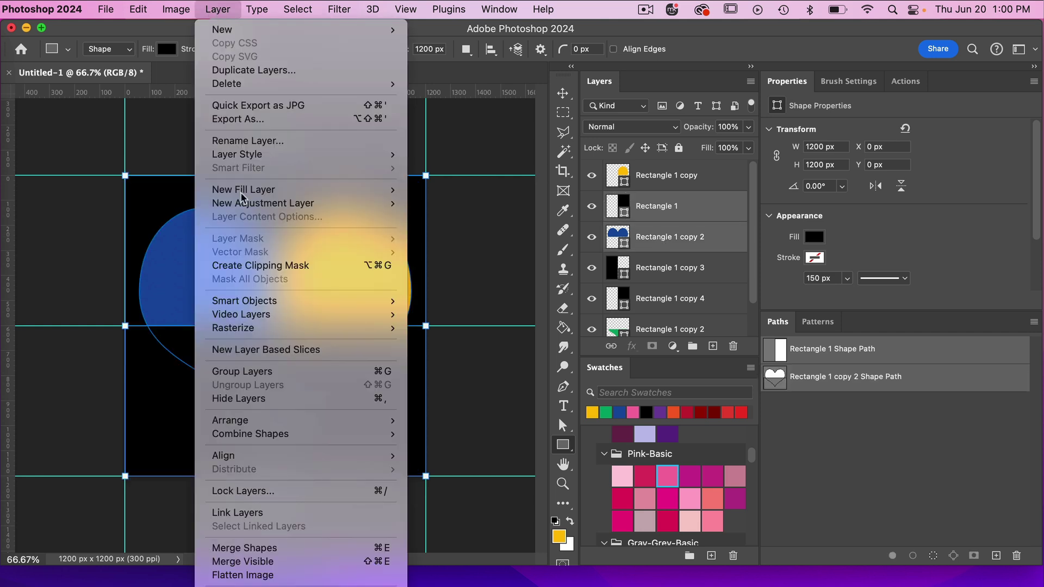
pyautogui.moveTo(276, 434)
pyautogui.click(454, 451)
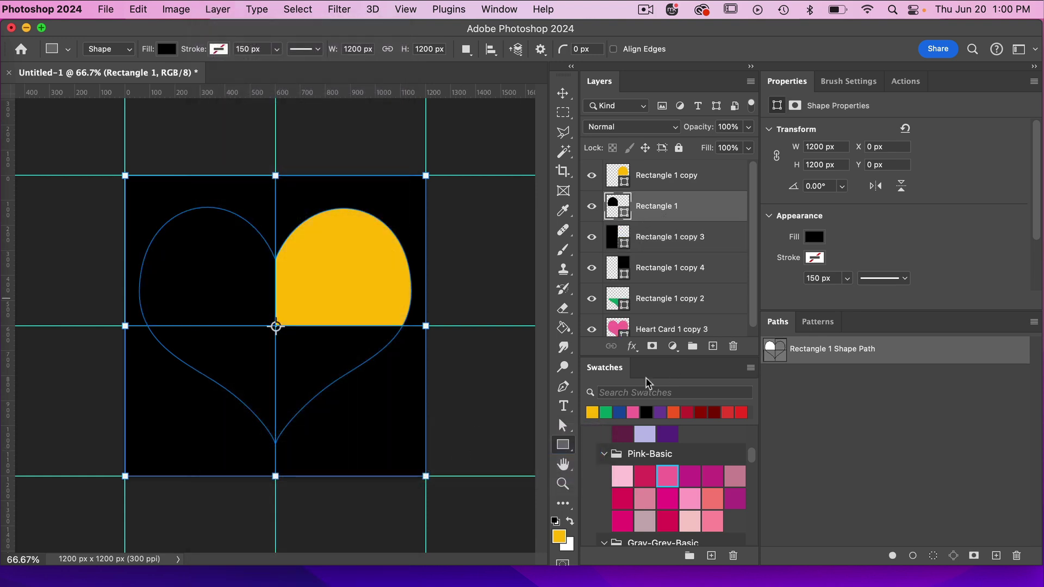
pyautogui.click(605, 411)
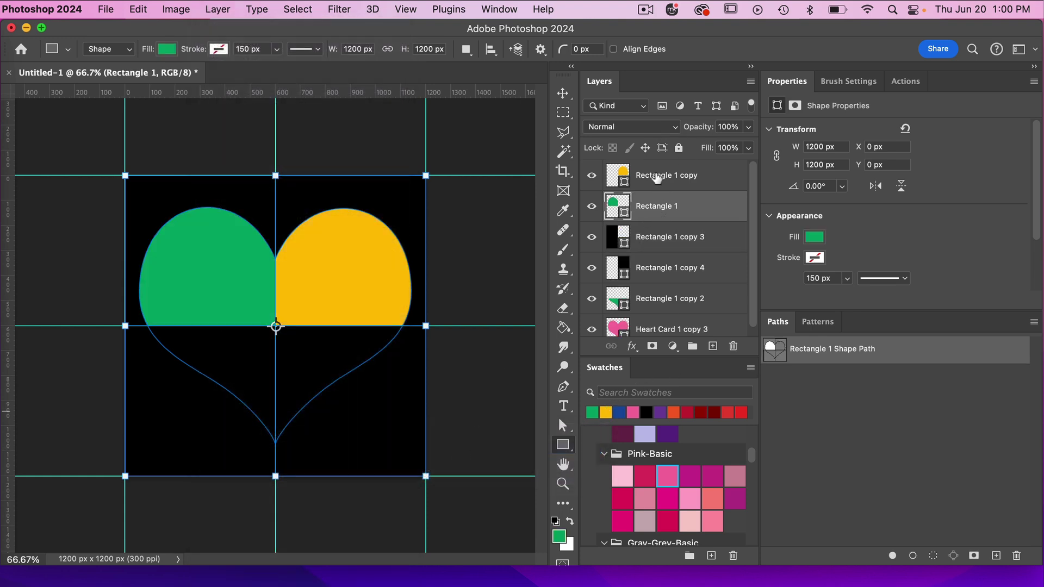
# - Check the yellow and green upper heart quarters by hiding and showing each layer in turn
pyautogui.click(591, 177)
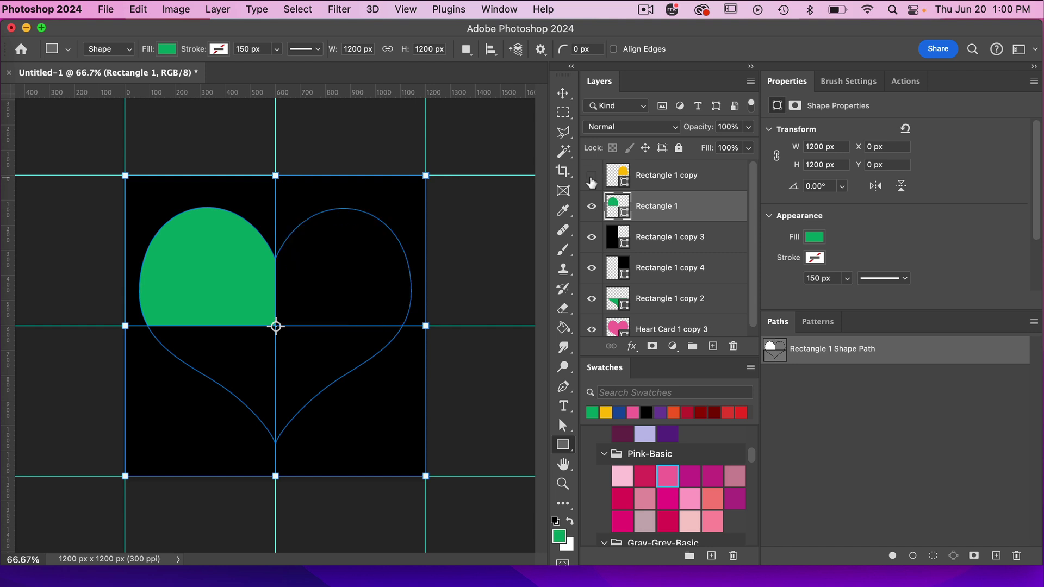
pyautogui.click(591, 176)
pyautogui.click(592, 206)
pyautogui.click(592, 206)
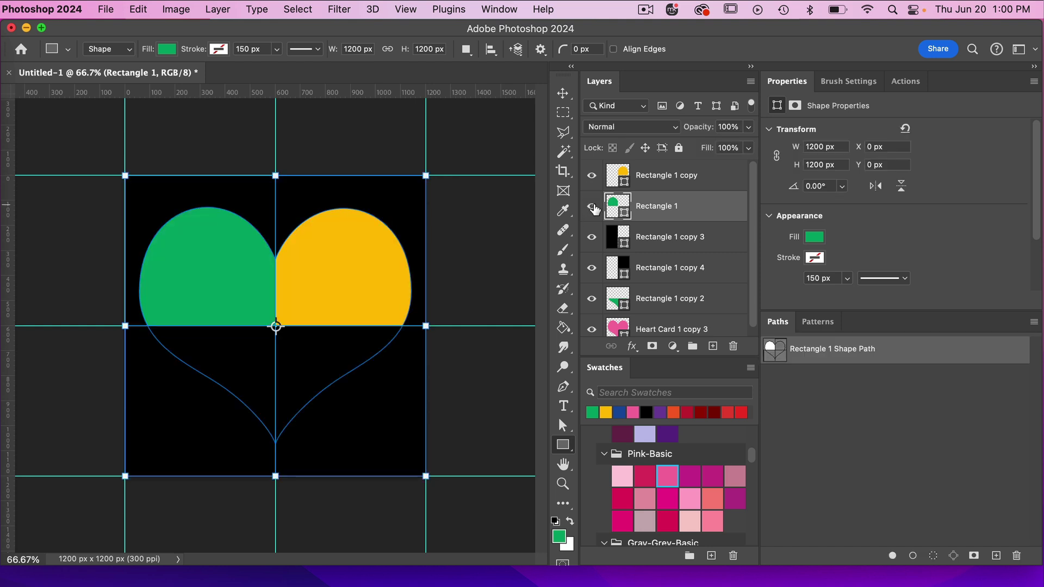
# - Place the green lower heart piece directly below the left-half rectangle and a duplicate of it directly below the right-half rectangle
pyautogui.scroll(-1, 674, 249)
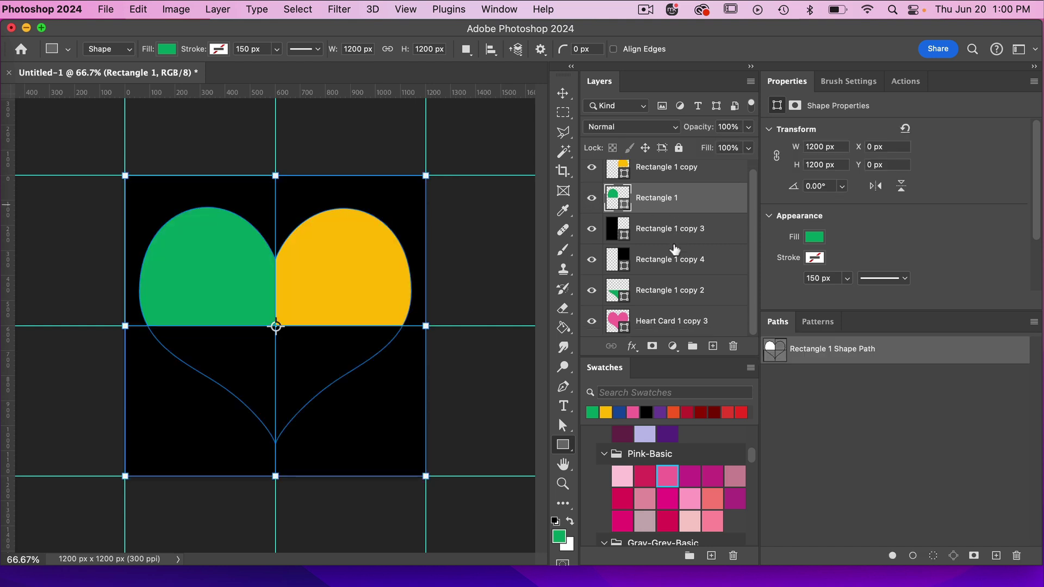
pyautogui.click(661, 294)
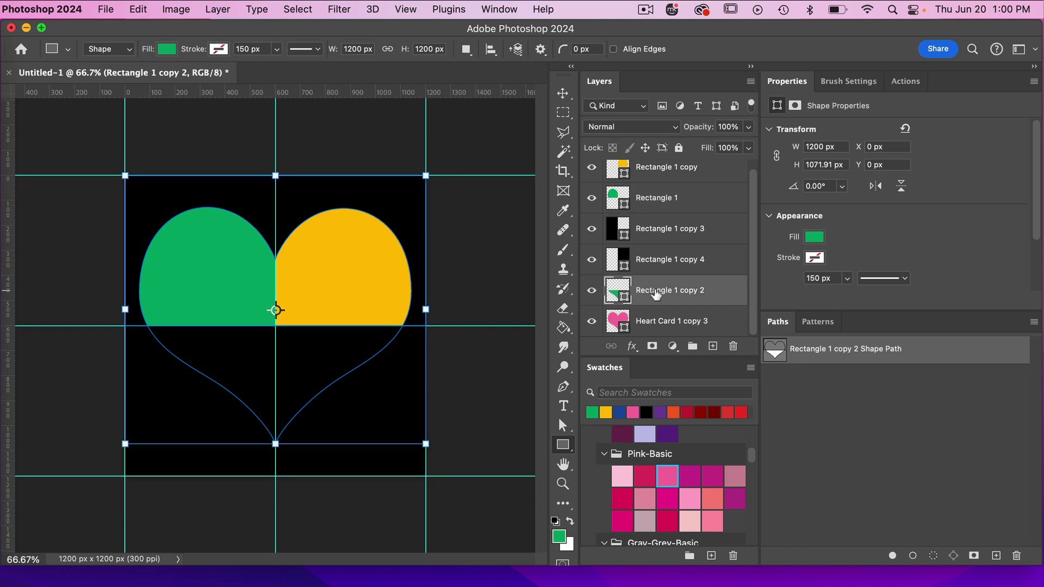
pyautogui.moveTo(654, 294); pyautogui.dragTo(655, 260)
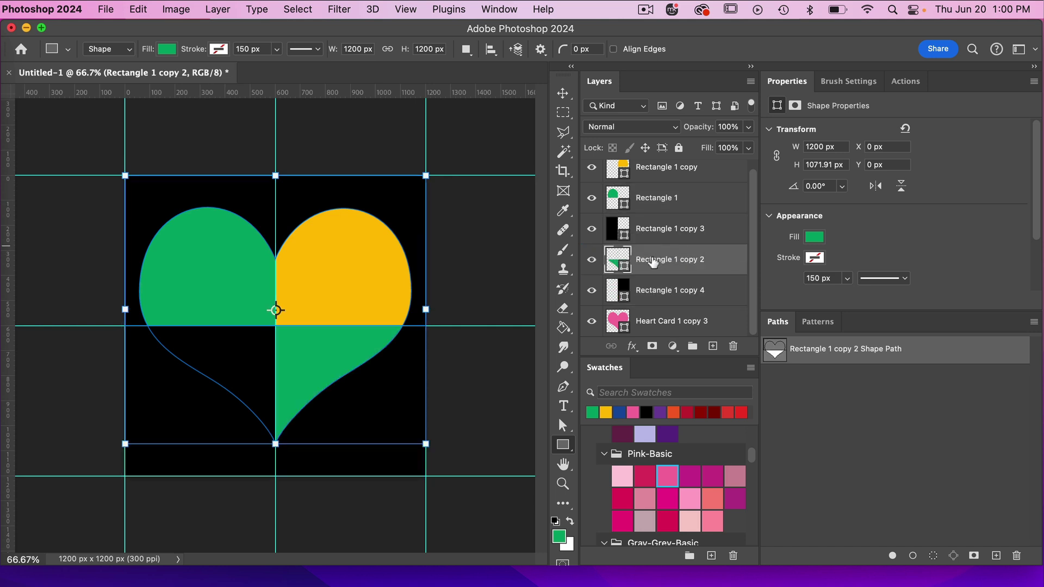
pyautogui.press('super+j')
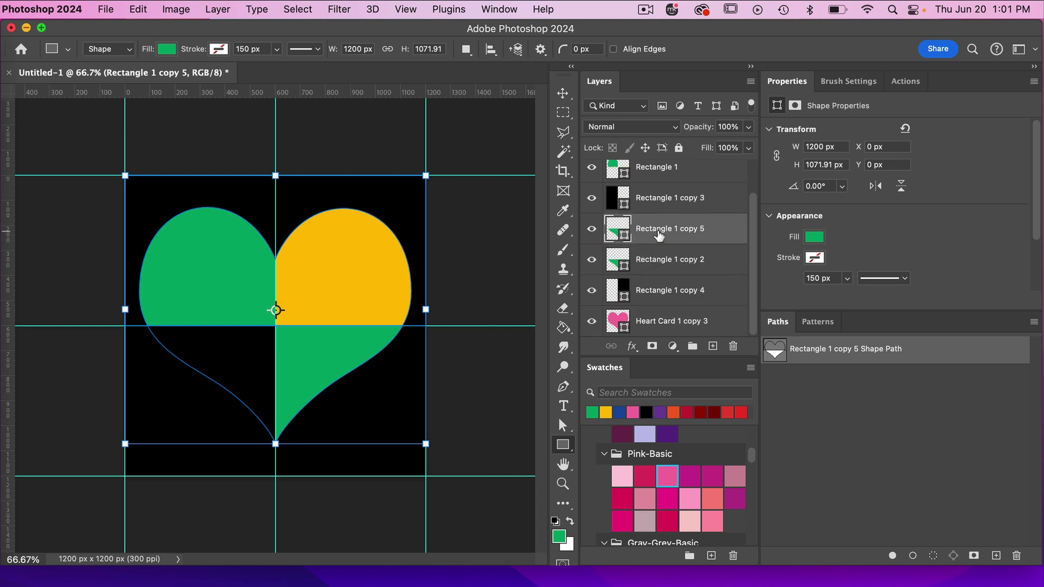
pyautogui.moveTo(657, 231); pyautogui.dragTo(662, 306)
# - Combine the left-half rectangle and the lower heart piece beneath it with Subtract Front Shape, filling the resulting lower-right quarter orange-red
pyautogui.scroll(1, 660, 226)
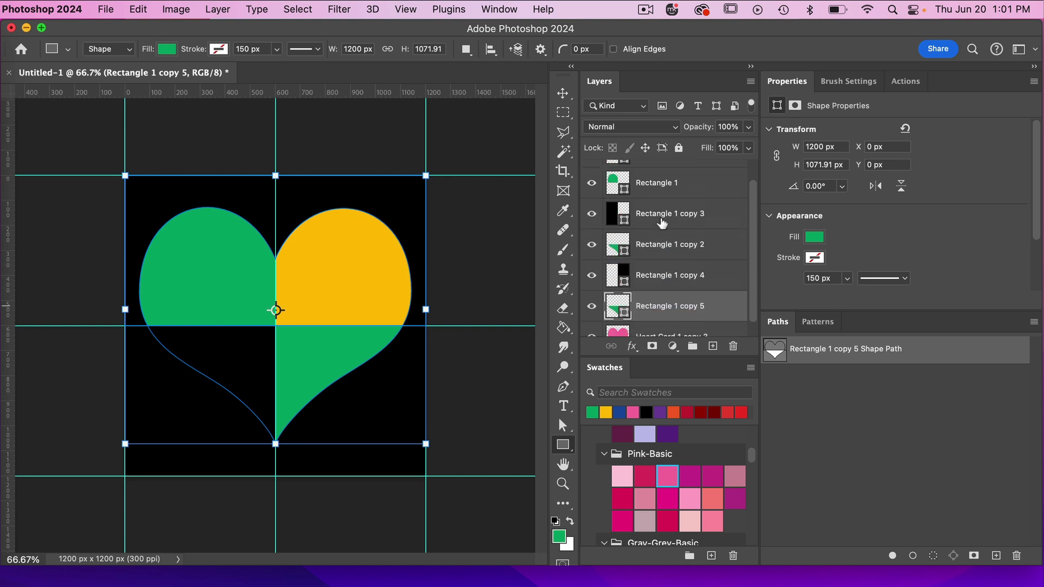
pyautogui.click(665, 217)
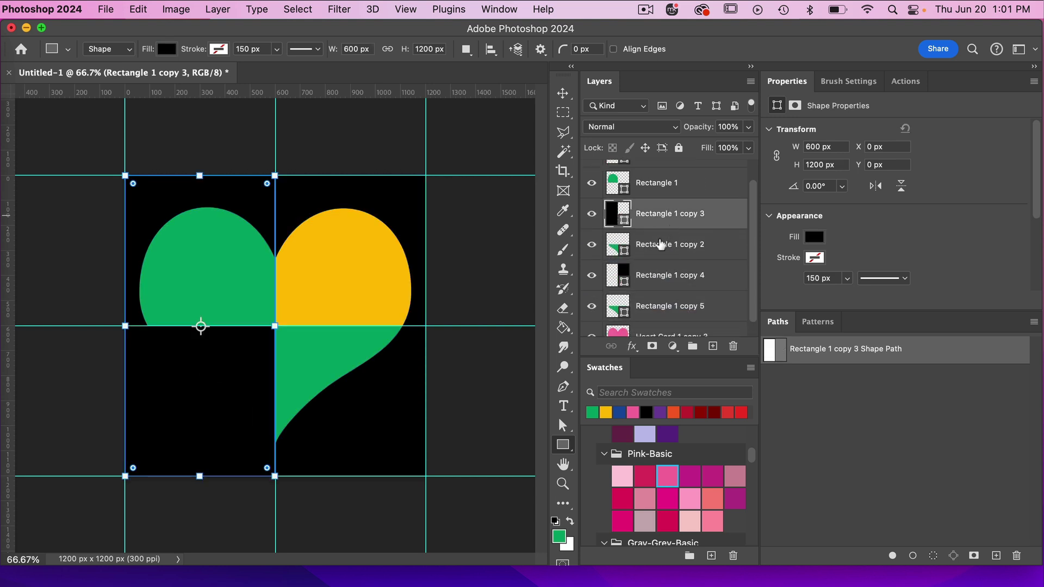
pyautogui.keyDown('shift'); pyautogui.click(660, 244); pyautogui.keyUp('shift')
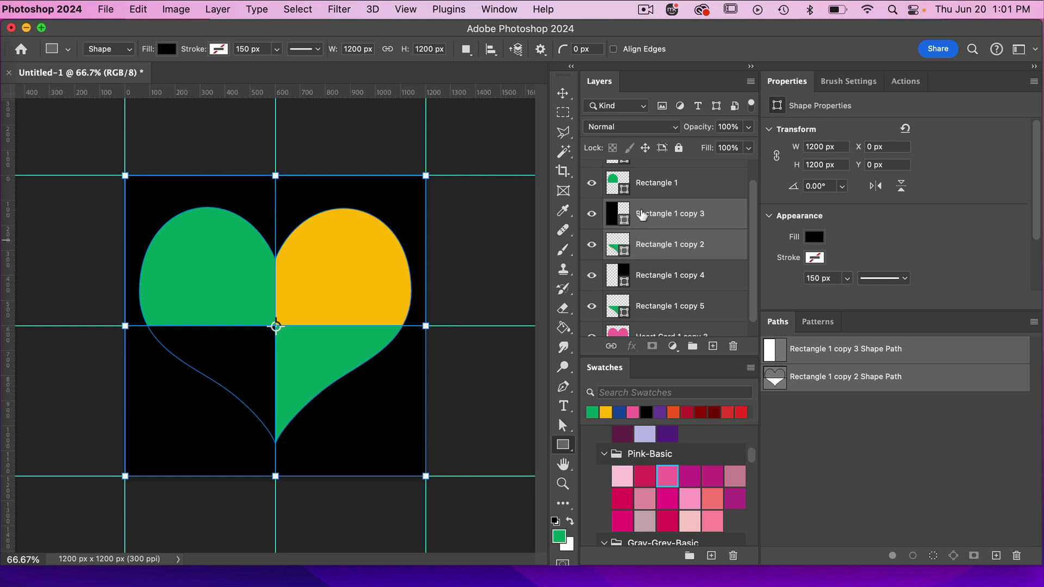
pyautogui.click(216, 9)
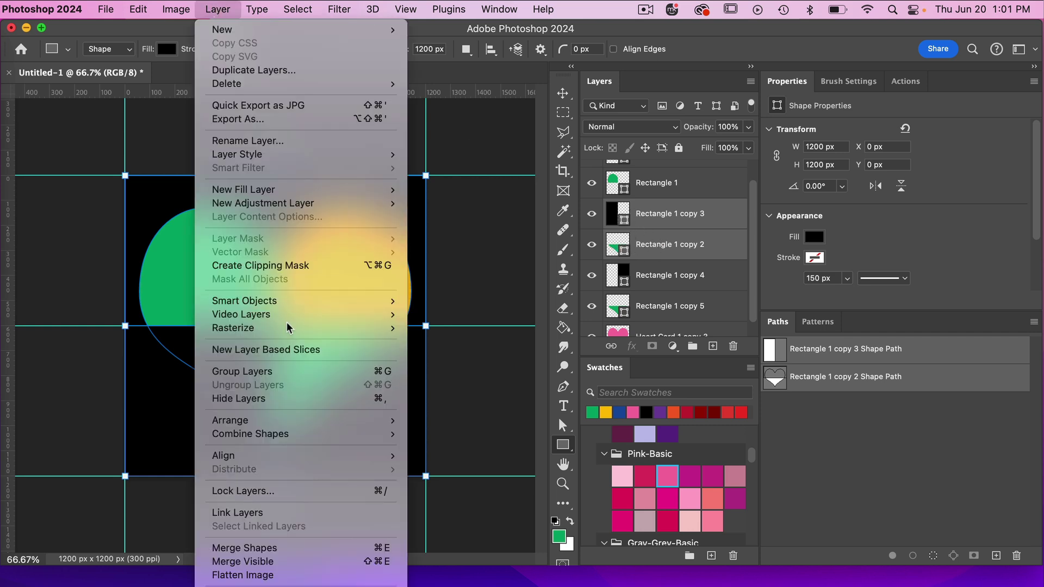
pyautogui.moveTo(293, 433)
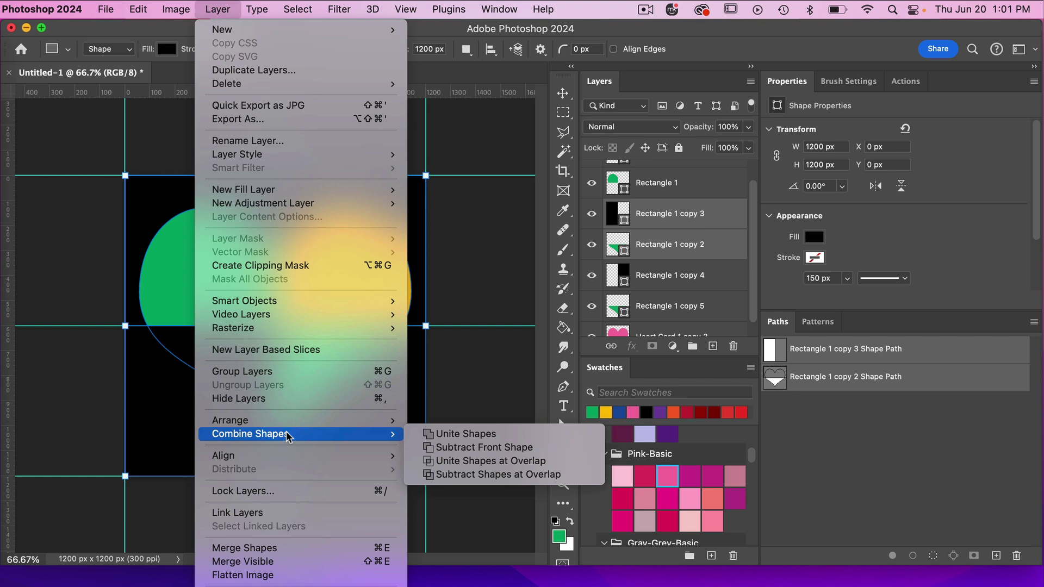
pyautogui.click(458, 447)
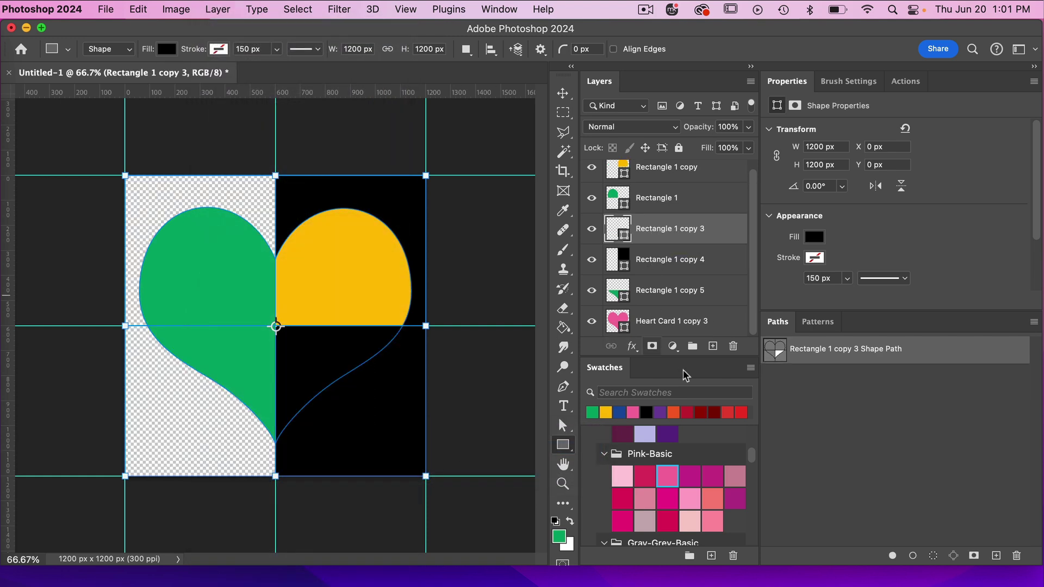
pyautogui.click(672, 411)
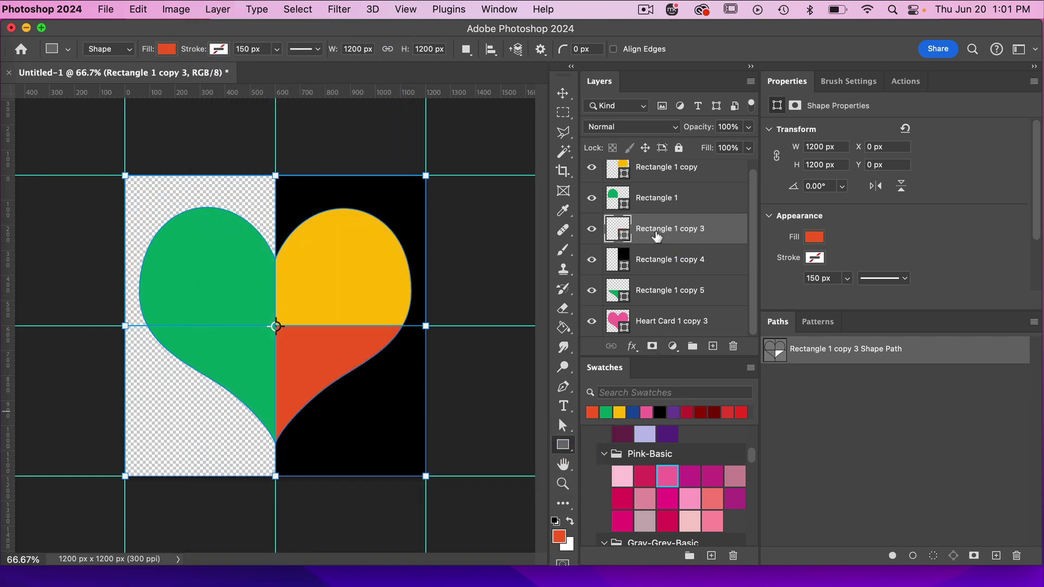
# - Combine the right-half rectangle and the remaining lower heart piece with Subtract Front Shape, filling the resulting lower-left quarter blue
pyautogui.click(656, 265)
pyautogui.keyDown('shift'); pyautogui.click(660, 292); pyautogui.keyUp('shift')
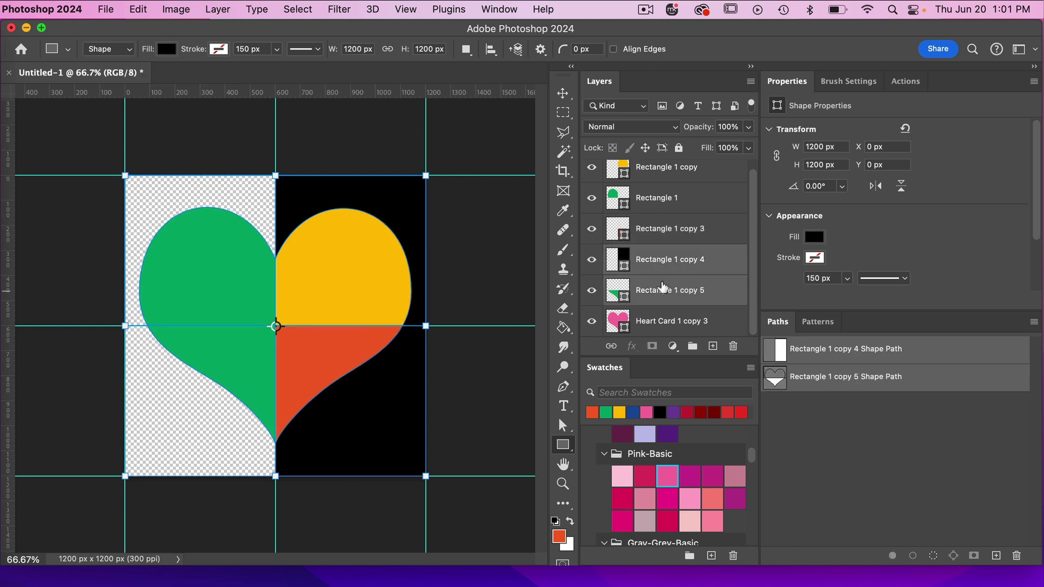
pyautogui.click(218, 10)
pyautogui.moveTo(336, 443)
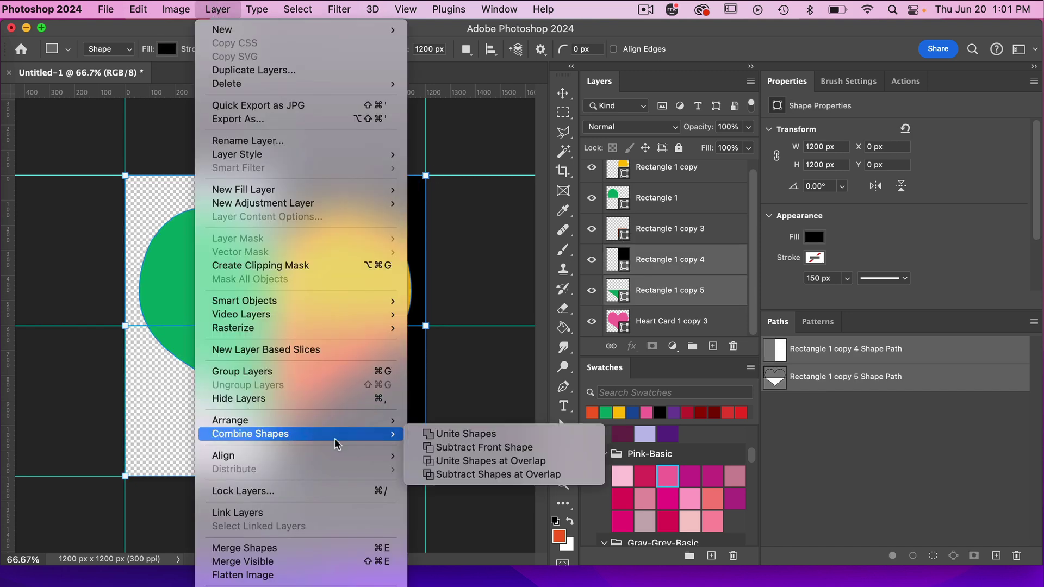
pyautogui.click(479, 446)
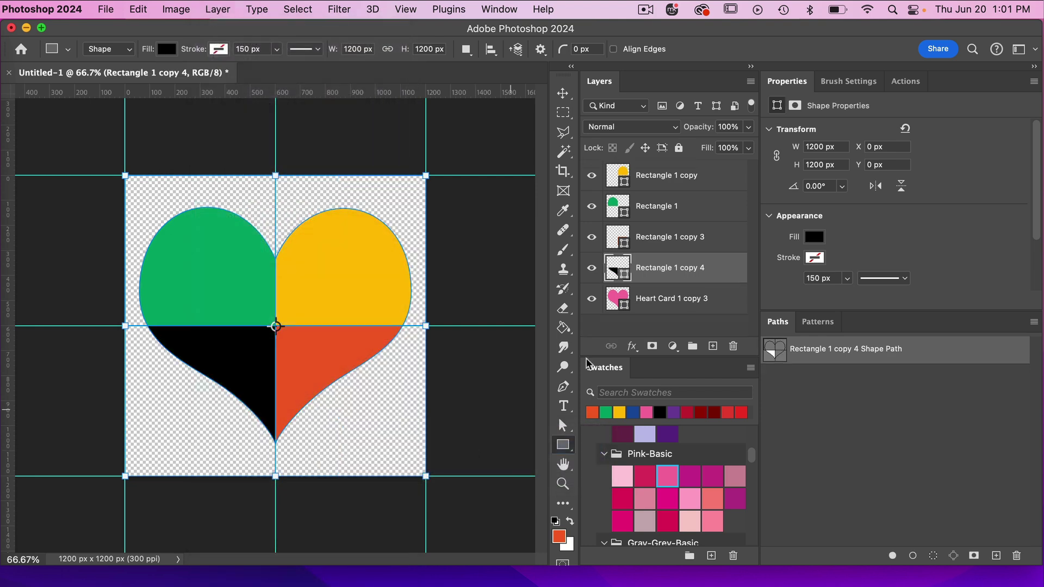
pyautogui.click(633, 412)
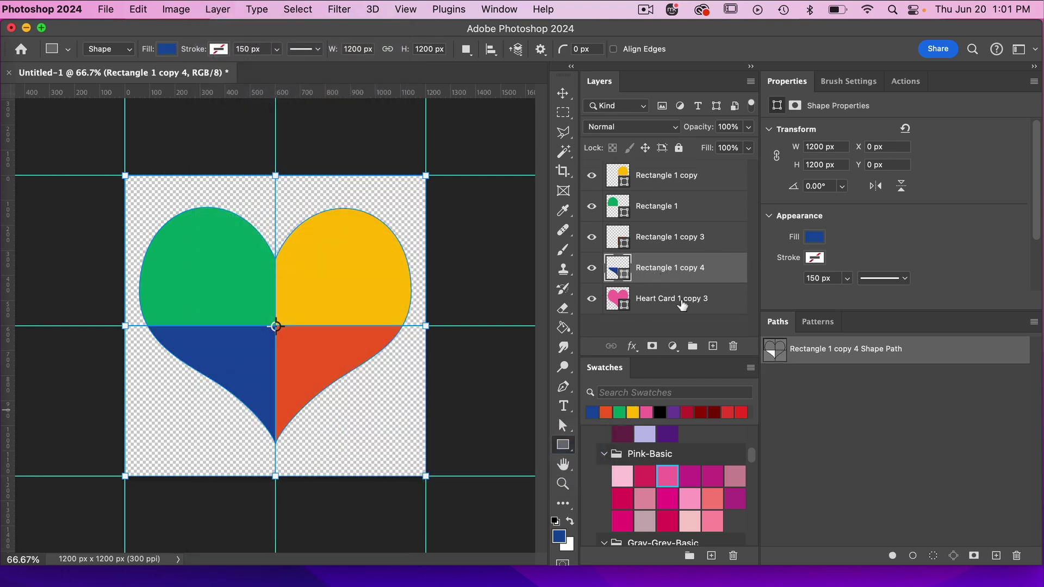
# - Hide the yellow, green, orange-red and blue quarter layers, leaving only the full pink heart shown
pyautogui.click(592, 176)
pyautogui.click(592, 206)
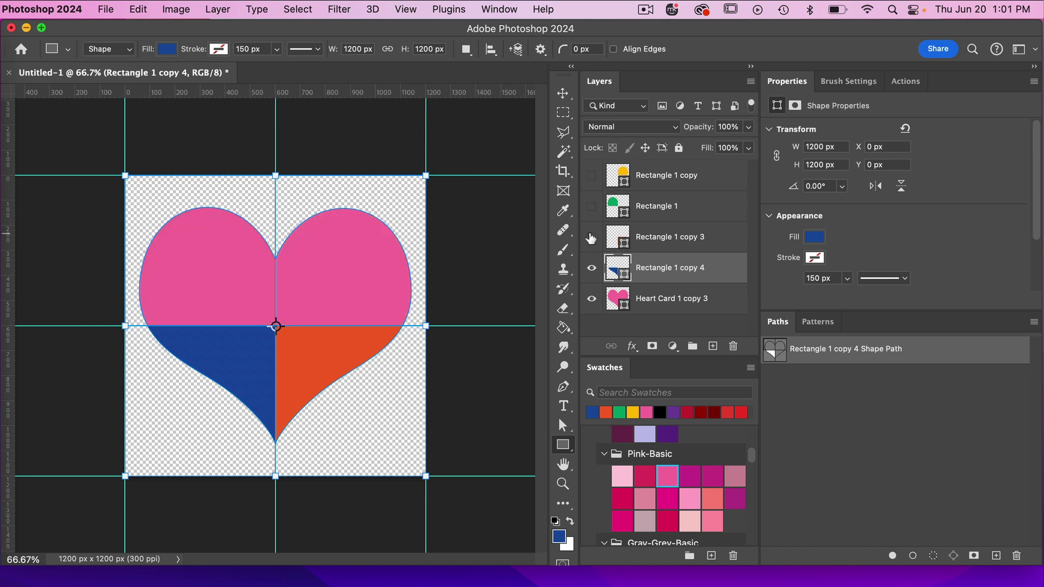
pyautogui.click(592, 237)
pyautogui.click(592, 267)
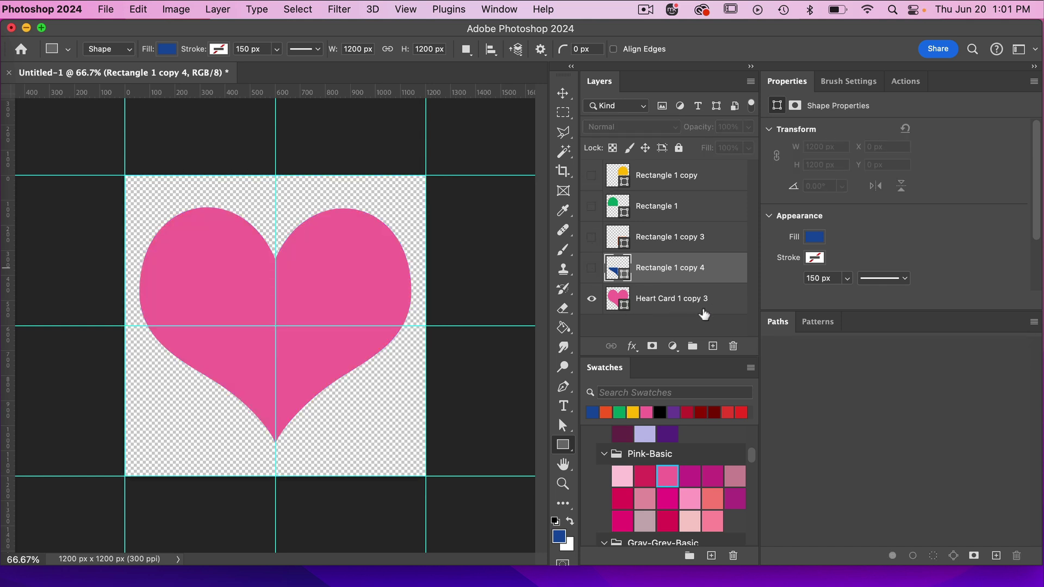
# - Hide the full pink heart layer and show the blue, orange-red, green and yellow quarter layers
pyautogui.click(591, 299)
pyautogui.click(592, 268)
pyautogui.click(592, 238)
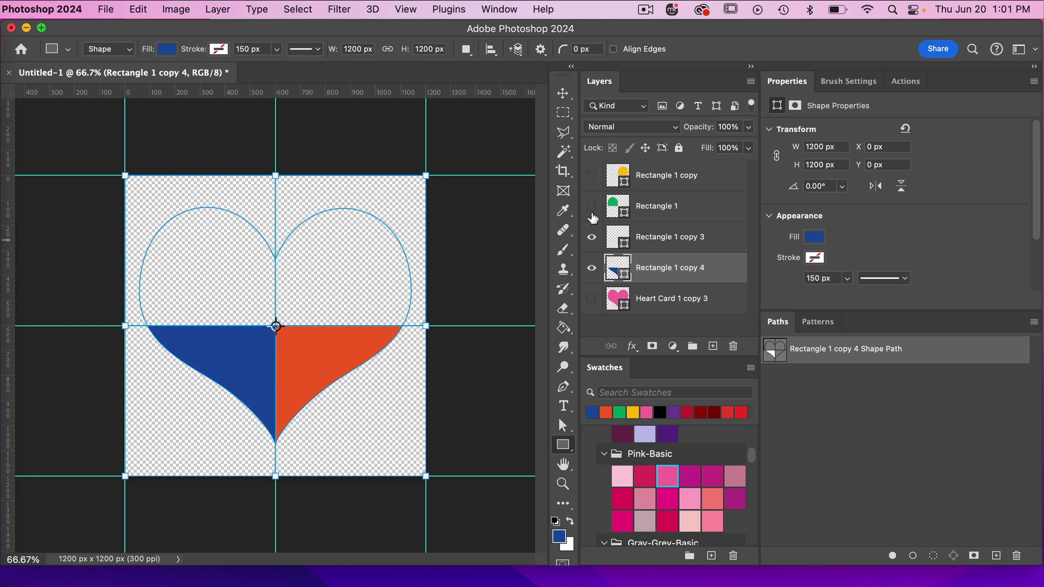
pyautogui.click(592, 206)
pyautogui.click(591, 176)
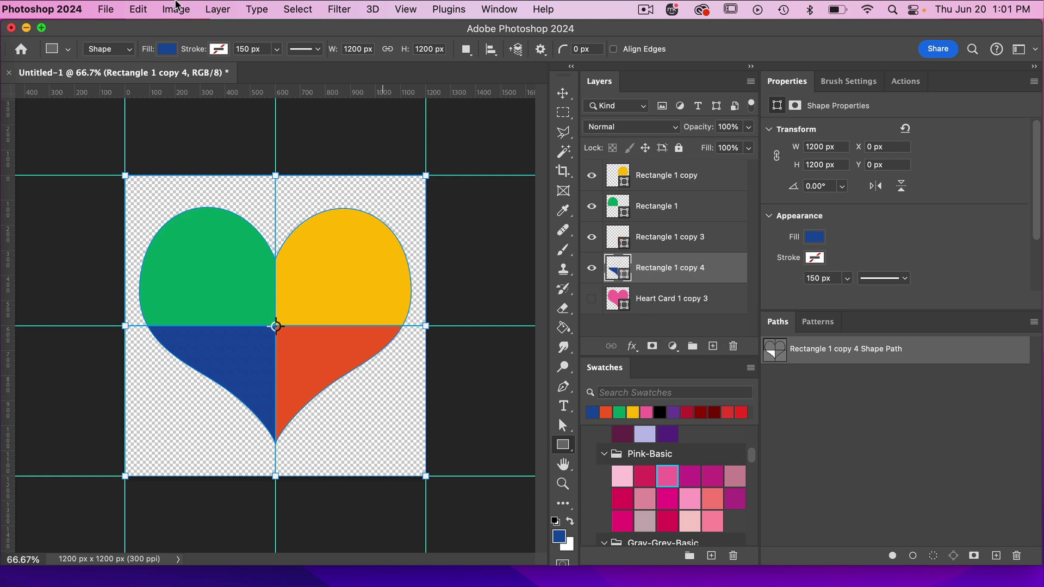
# - Place the hermansyah beach JPEG from the Unsplash folder as an embedded image and move its layer above all the quarter layers
pyautogui.click(106, 9)
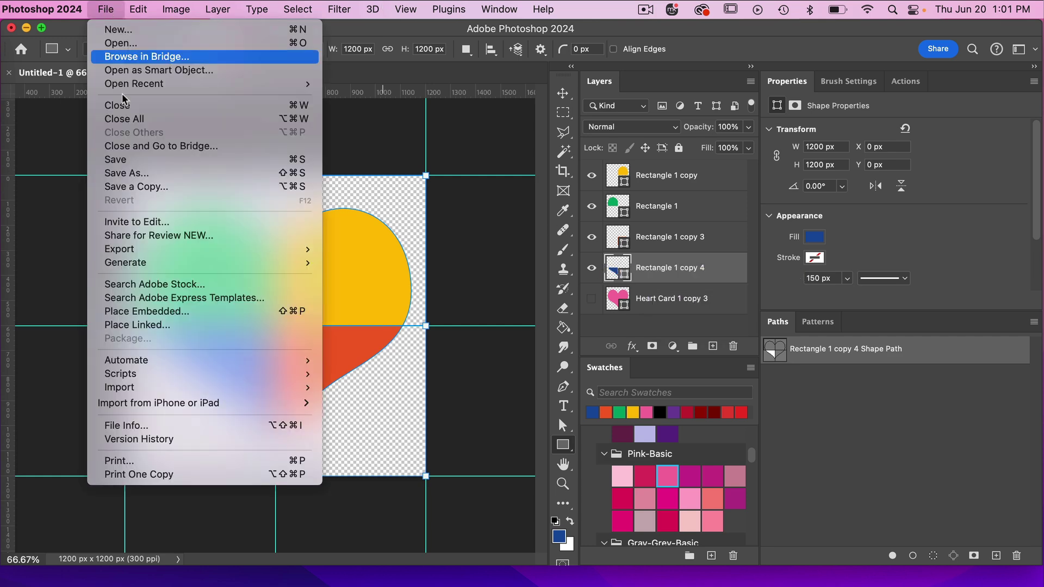
pyautogui.click(156, 313)
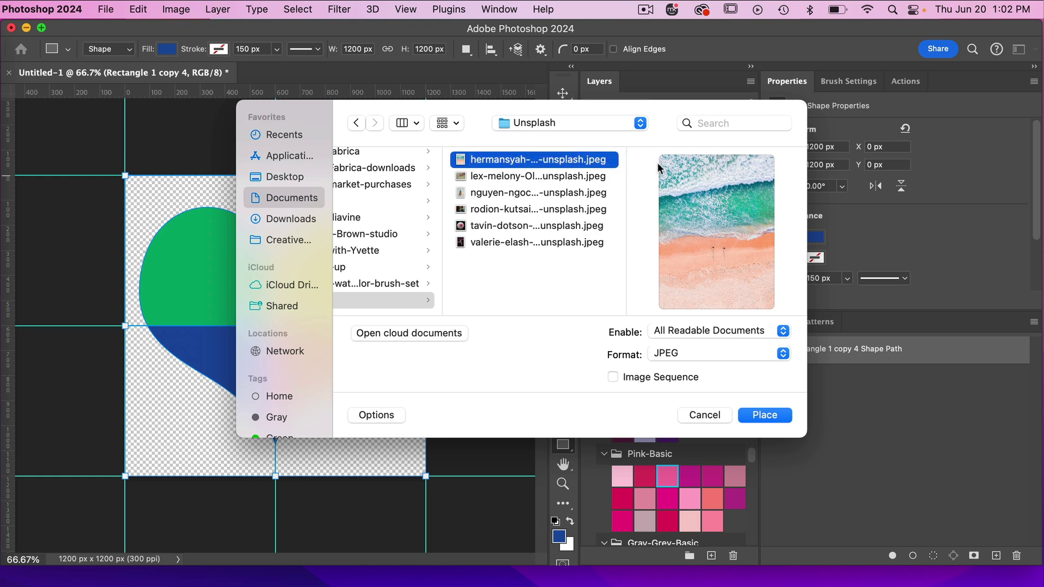
pyautogui.click(772, 417)
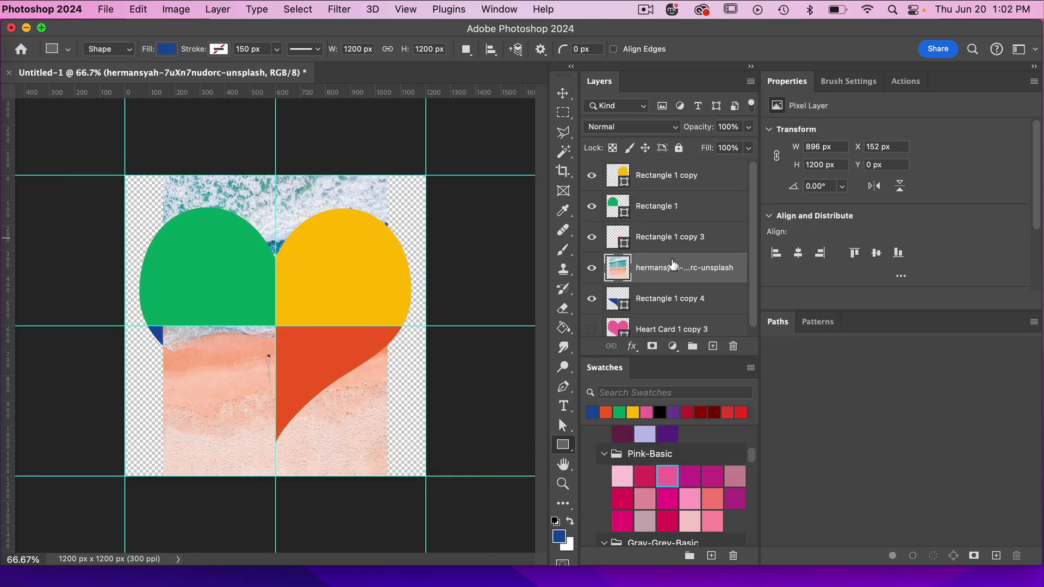
pyautogui.moveTo(676, 263); pyautogui.dragTo(668, 171)
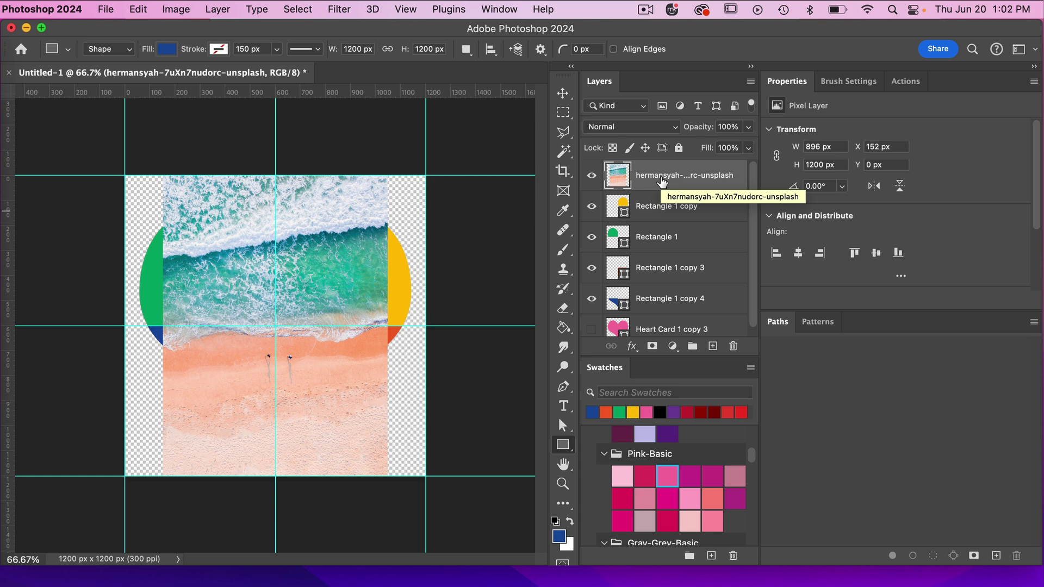
# - Duplicate the beach photo layer three times and arrange the layers so one photo sits directly above each heart quarter
pyautogui.press('super+j')
pyautogui.press('super+j')
pyautogui.press('super+j')
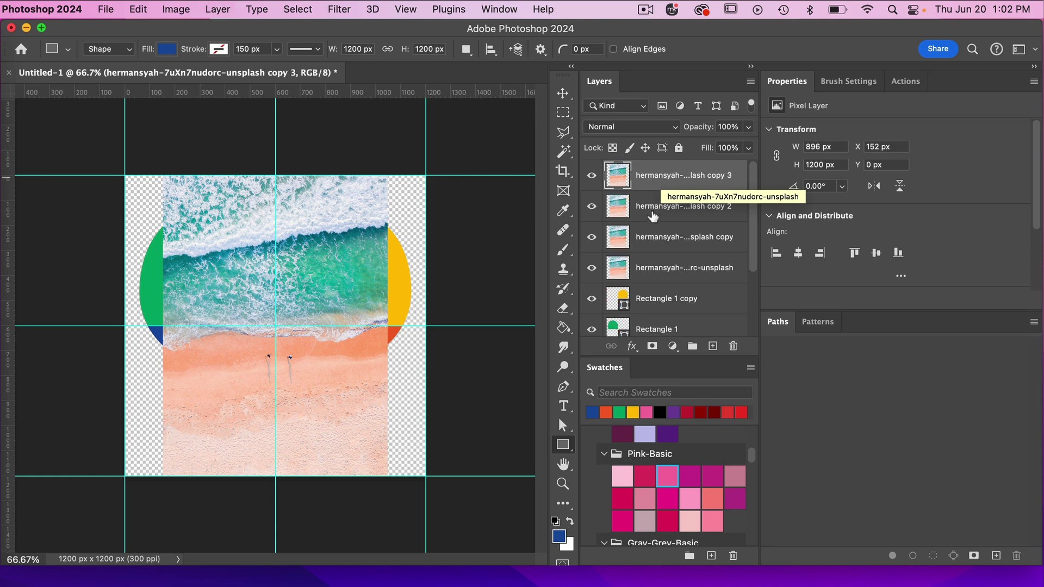
pyautogui.scroll(-3, 662, 277)
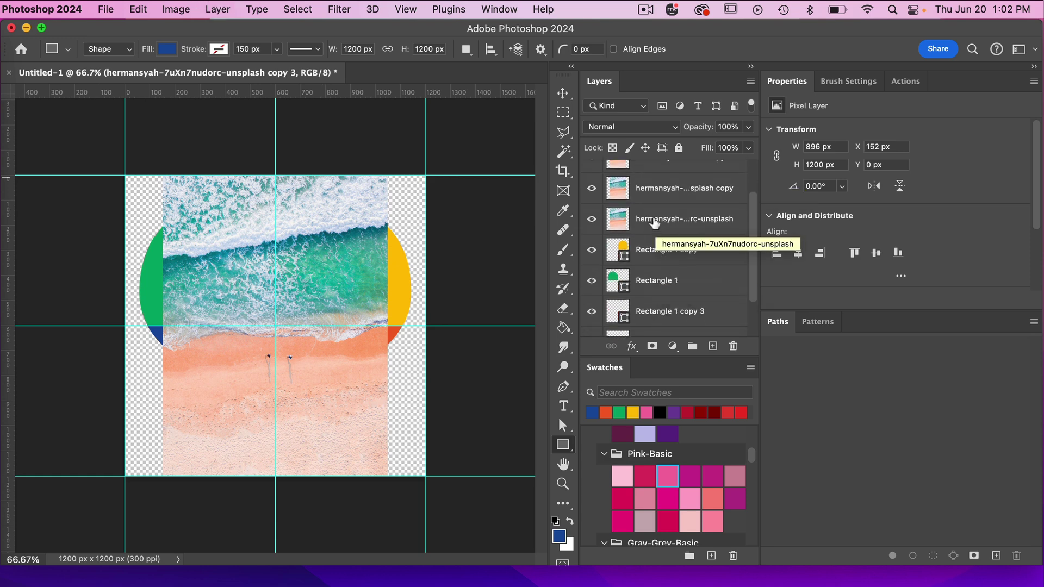
pyautogui.moveTo(654, 220); pyautogui.dragTo(655, 311)
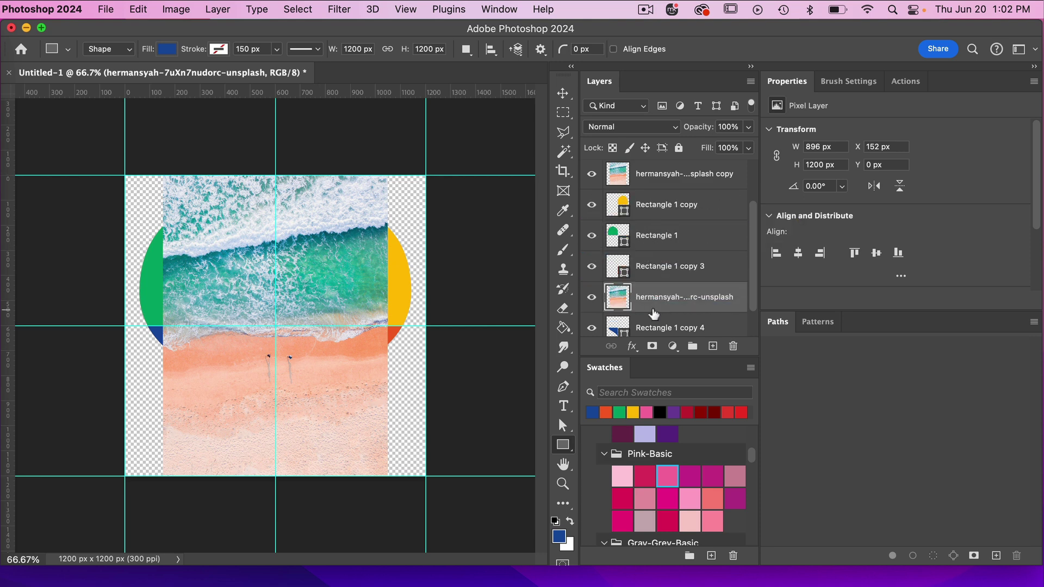
pyautogui.scroll(-2, 654, 315)
pyautogui.scroll(3, 654, 314)
pyautogui.moveTo(656, 222); pyautogui.dragTo(657, 300)
pyautogui.scroll(1, 658, 234)
pyautogui.moveTo(655, 212); pyautogui.dragTo(653, 225)
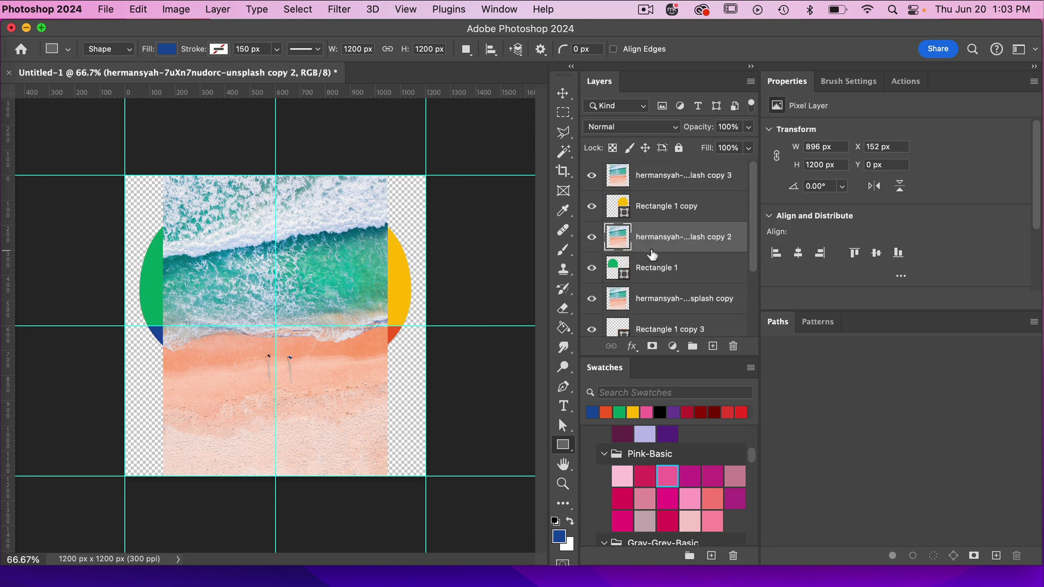
# - Delete the hidden pink heart layer, Heart Card 1 copy 3
pyautogui.scroll(-3, 676, 270)
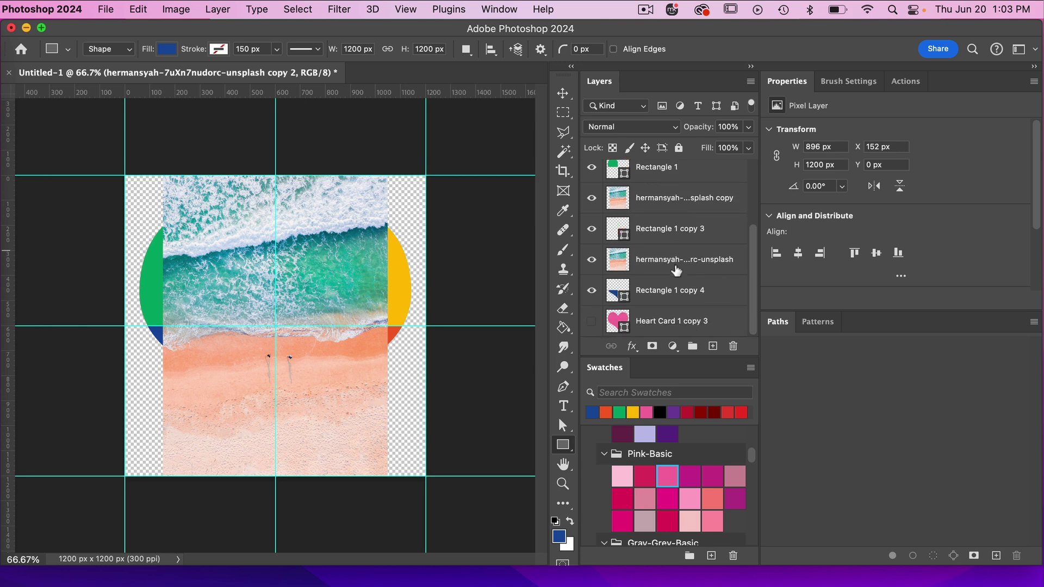
pyautogui.click(658, 322)
pyautogui.click(734, 348)
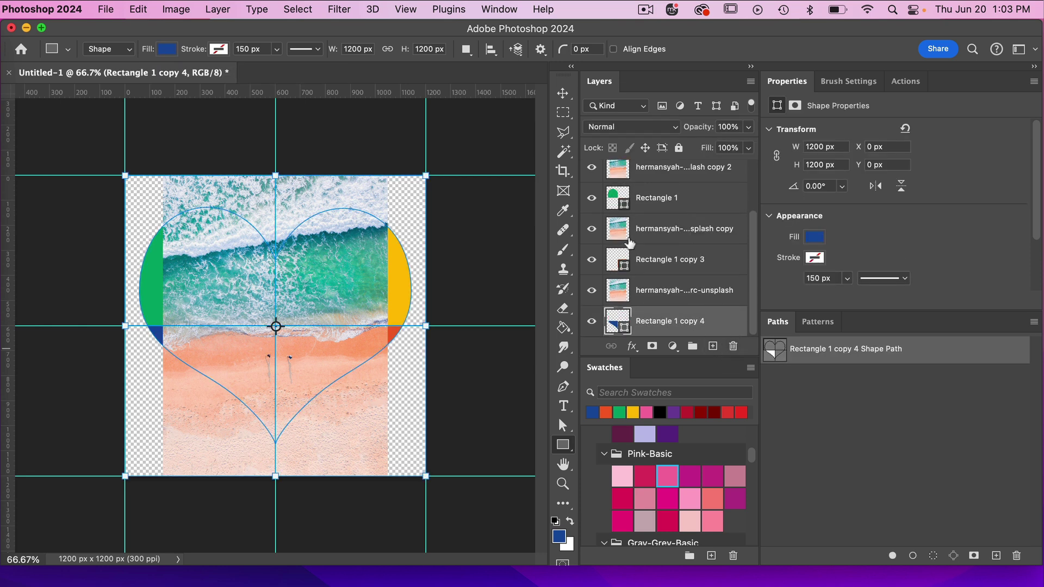
# - Align the topmost beach photo to the canvas's right edge and clip it to the yellow upper-right quarter
pyautogui.scroll(2, 680, 242)
pyautogui.click(675, 177)
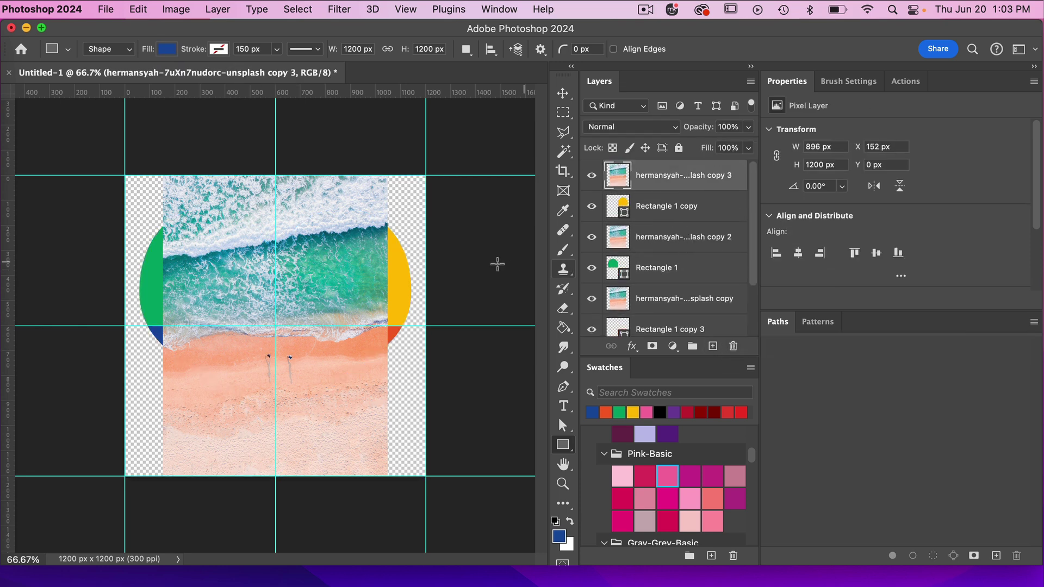
pyautogui.click(563, 94)
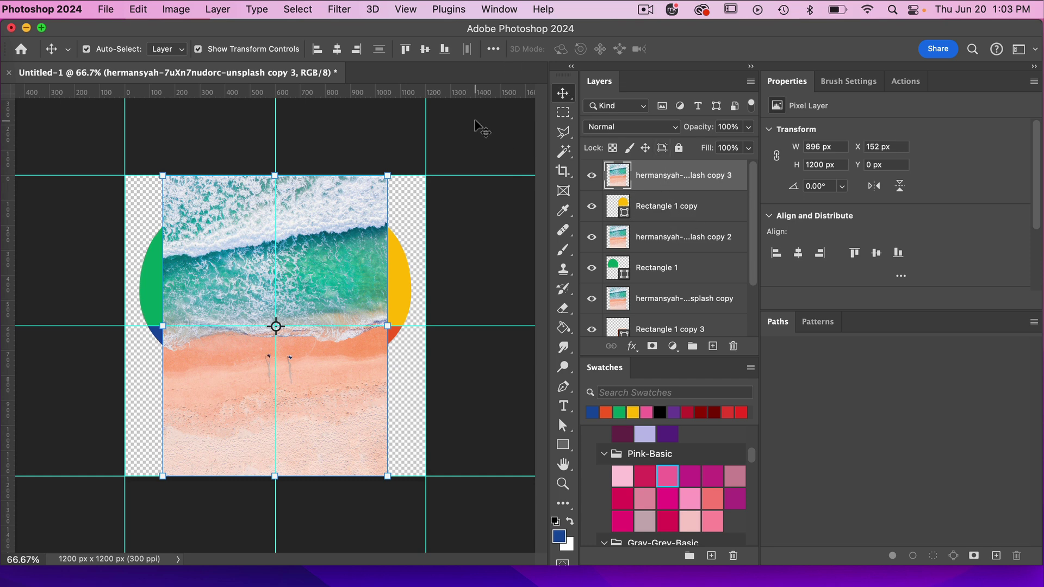
pyautogui.click(358, 50)
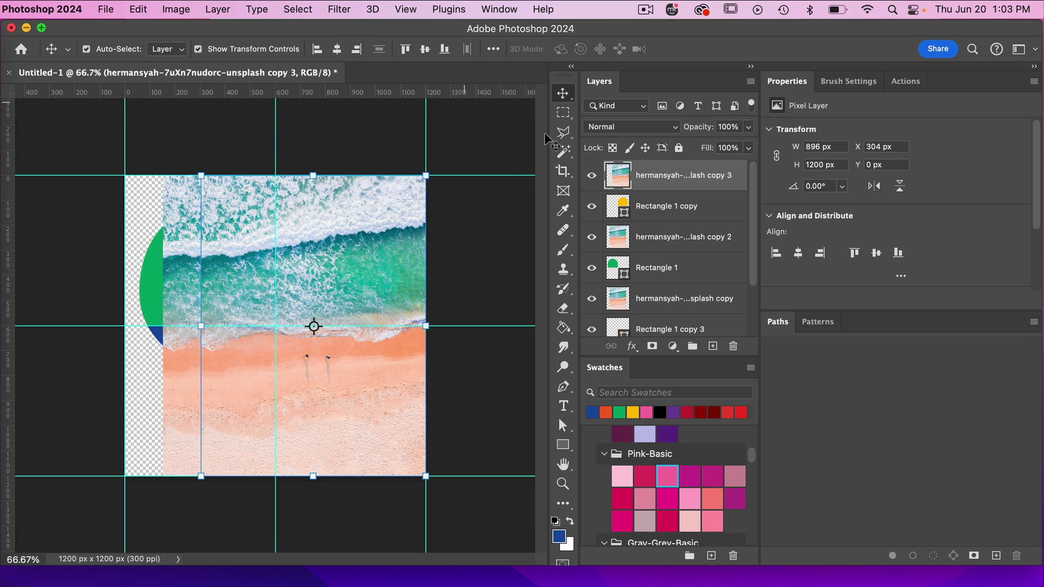
pyautogui.rightClick(651, 189)
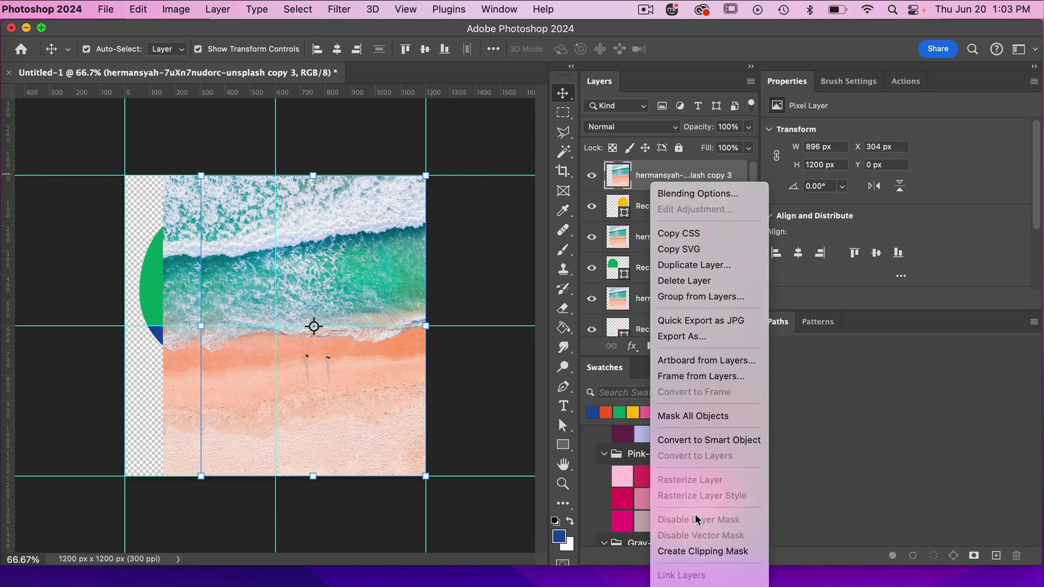
pyautogui.click(681, 549)
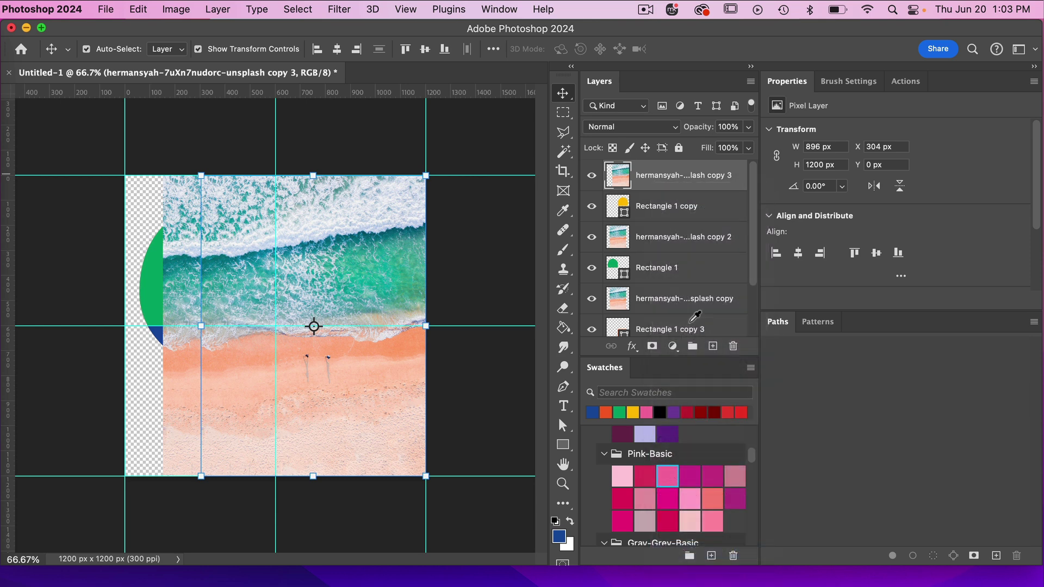
# - Align the beach photo above the green upper-left quarter to the canvas's left edge and clip it to that quarter
pyautogui.click(662, 241)
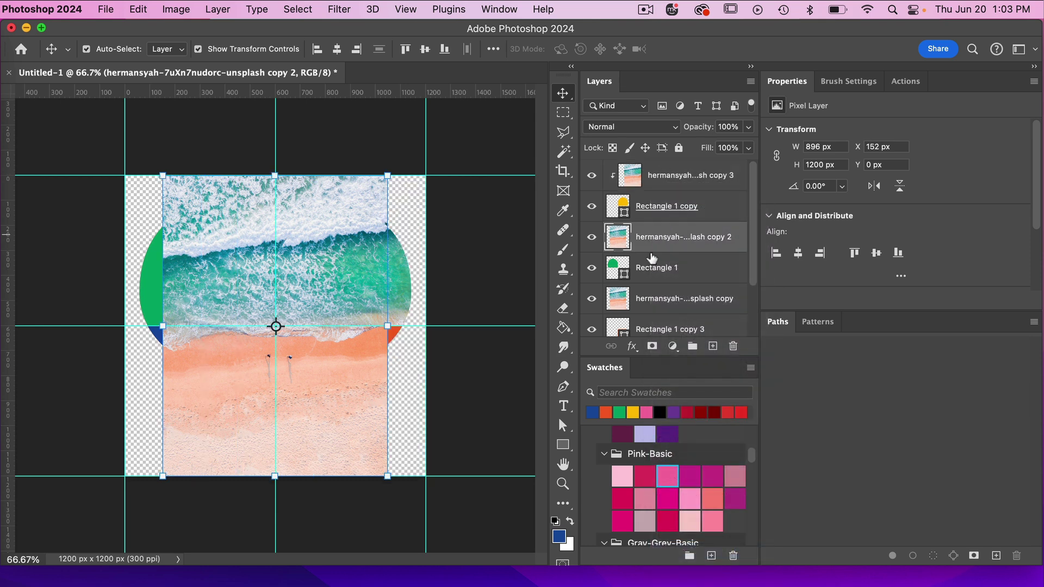
pyautogui.click(317, 50)
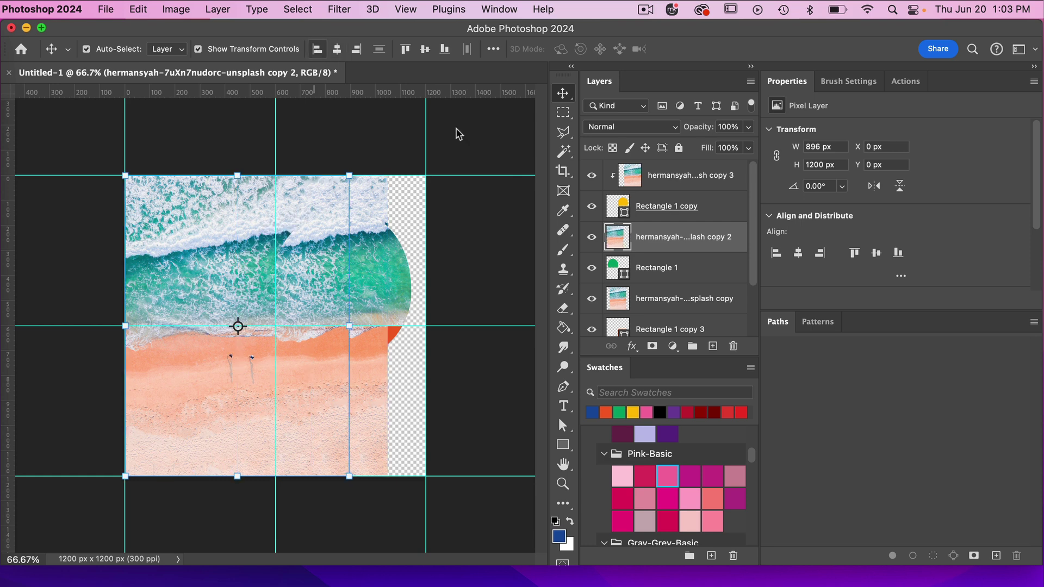
pyautogui.rightClick(656, 242)
pyautogui.press('Escape')
pyautogui.keyDown('alt'); pyautogui.click(688, 252); pyautogui.keyUp('alt')
# - Align the beach photo above the orange-red lower-right quarter to the canvas's right edge and clip it to that quarter
pyautogui.scroll(-3, 689, 298)
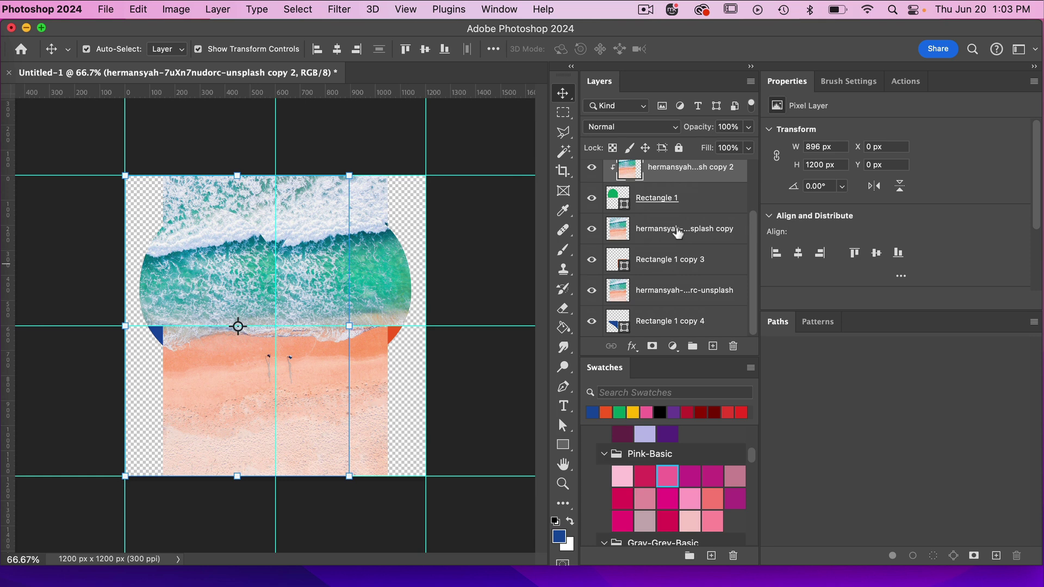
pyautogui.click(674, 229)
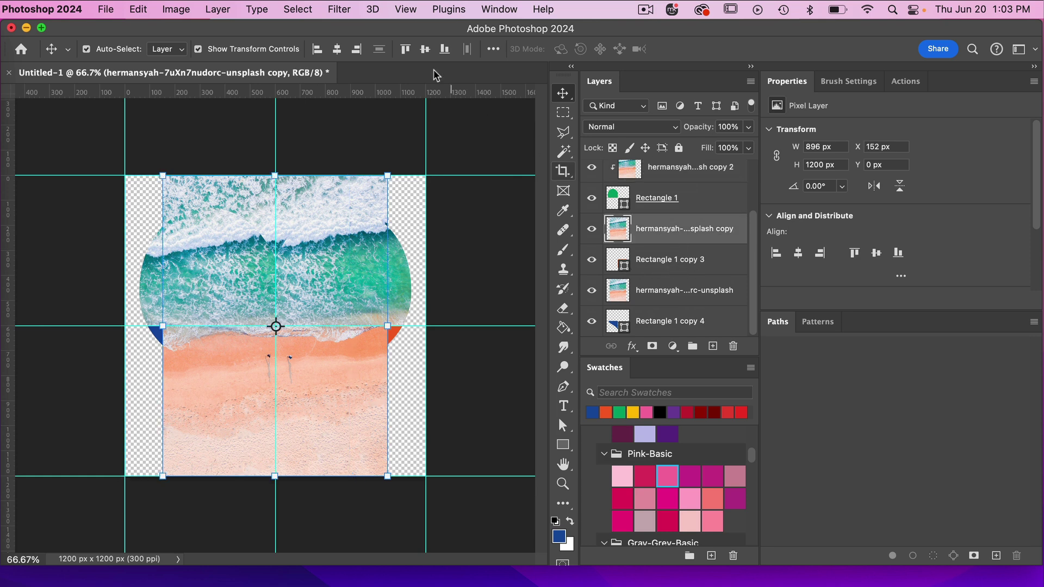
pyautogui.click(356, 49)
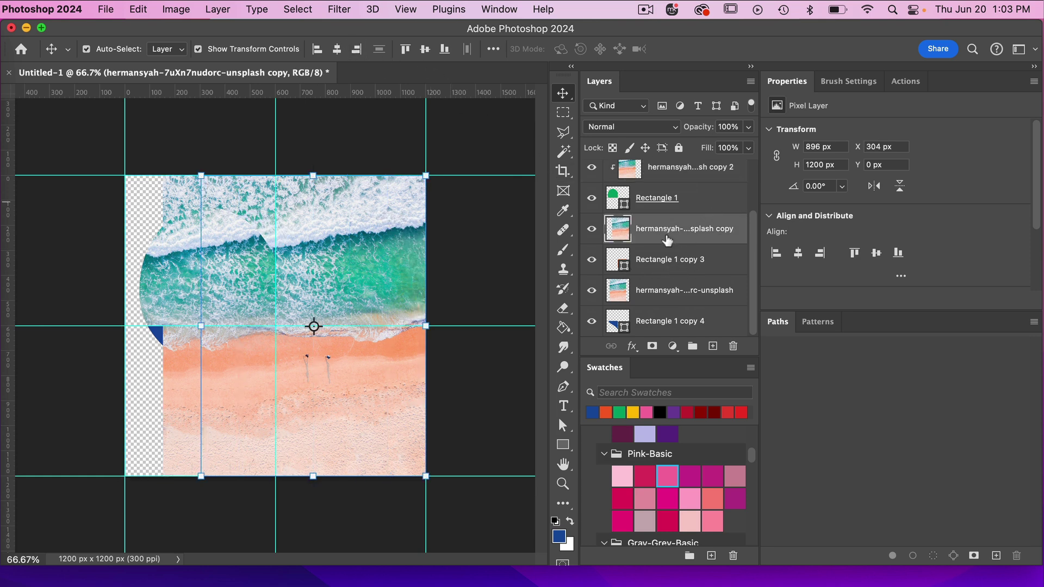
pyautogui.rightClick(683, 249)
pyautogui.click(694, 527)
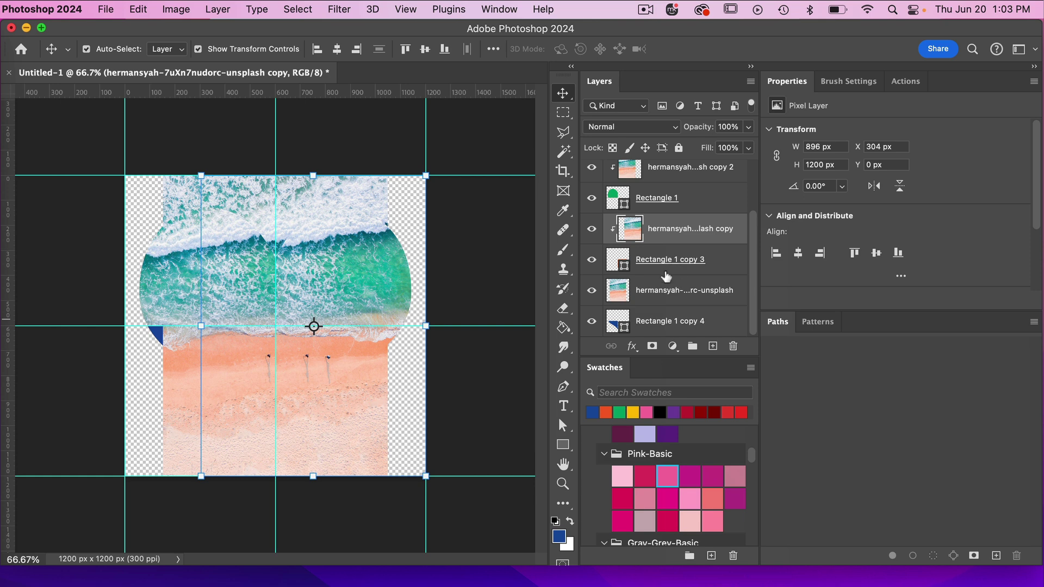
# - Align the beach photo above the blue lower-left quarter to the canvas's left edge and clip it to that quarter
pyautogui.click(661, 290)
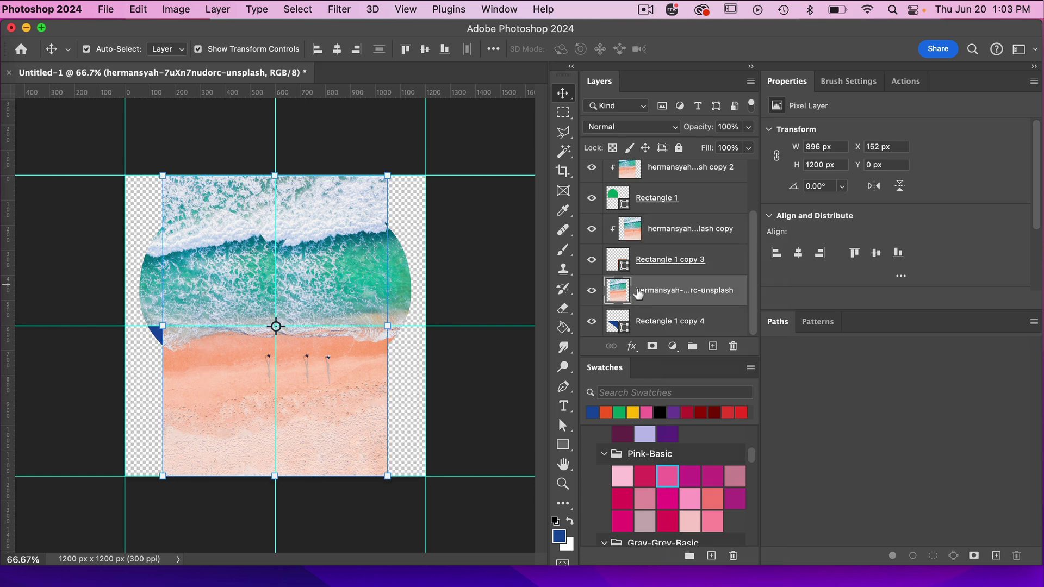
pyautogui.click(317, 49)
pyautogui.rightClick(658, 291)
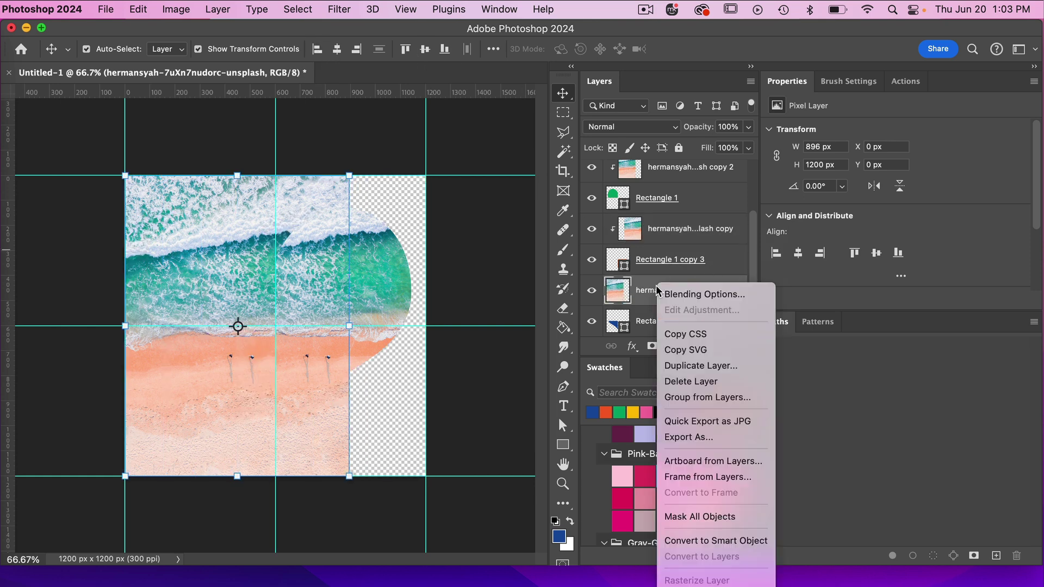
pyautogui.press('super+alt+g')
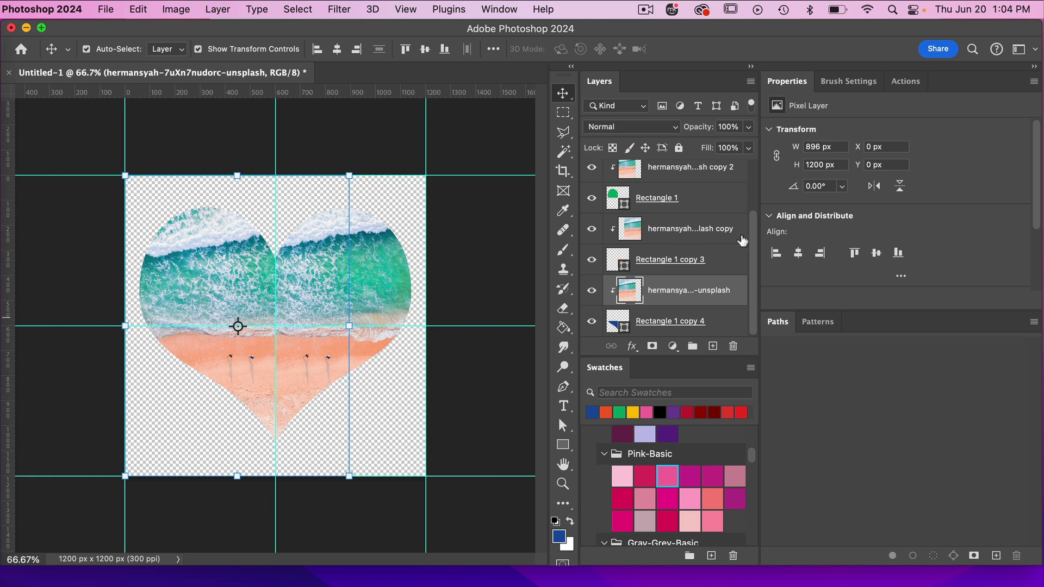
# - Save the document on the computer as heart-frame.psd in Photoshop format with layers, in the 148-custom-frame photo collage folder
pyautogui.scroll(2, 734, 244)
pyautogui.scroll(-2, 712, 207)
pyautogui.click(106, 12)
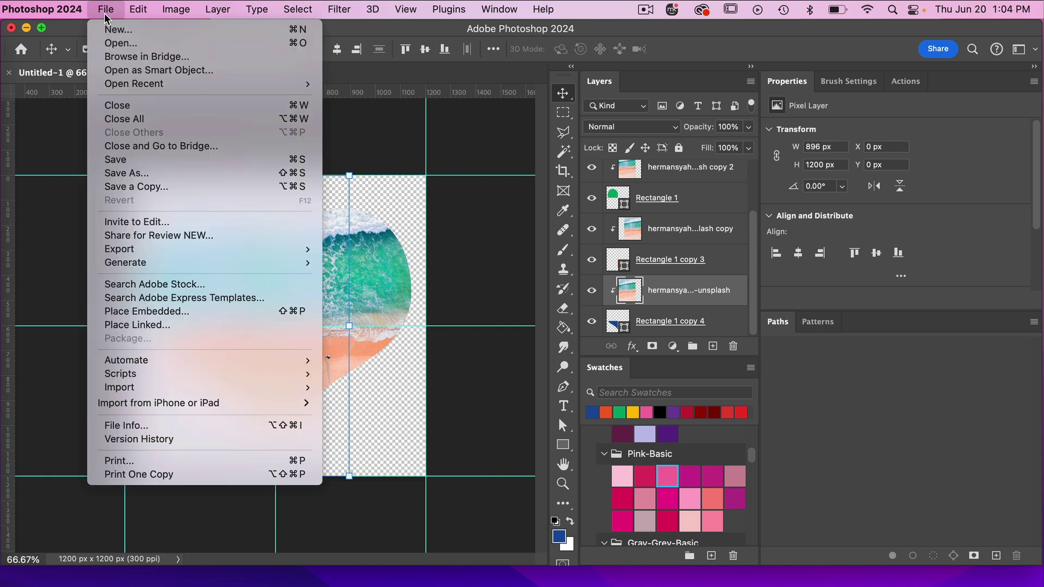
pyautogui.click(123, 159)
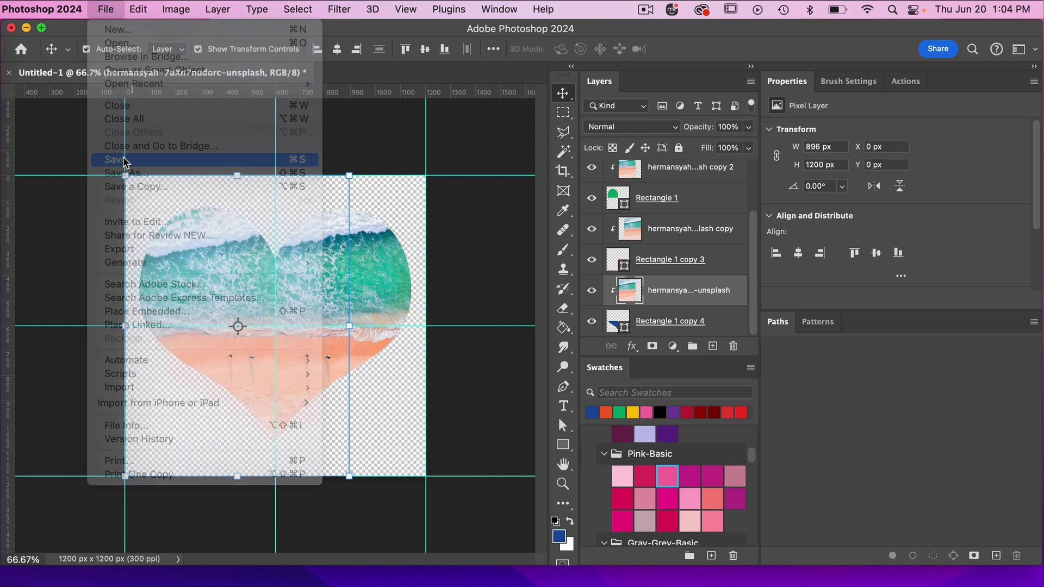
pyautogui.write('heart-frame')
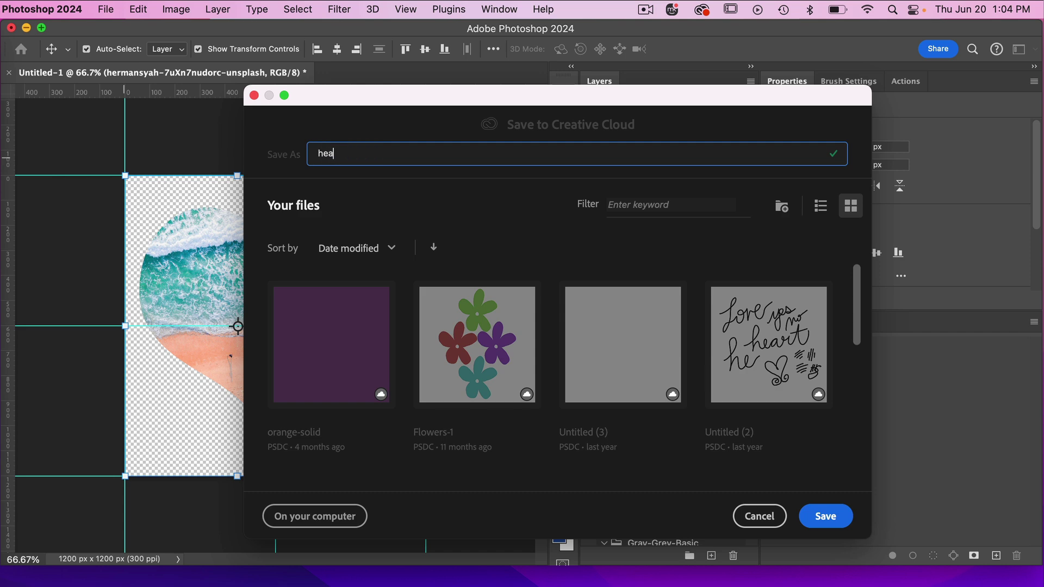
pyautogui.click(315, 516)
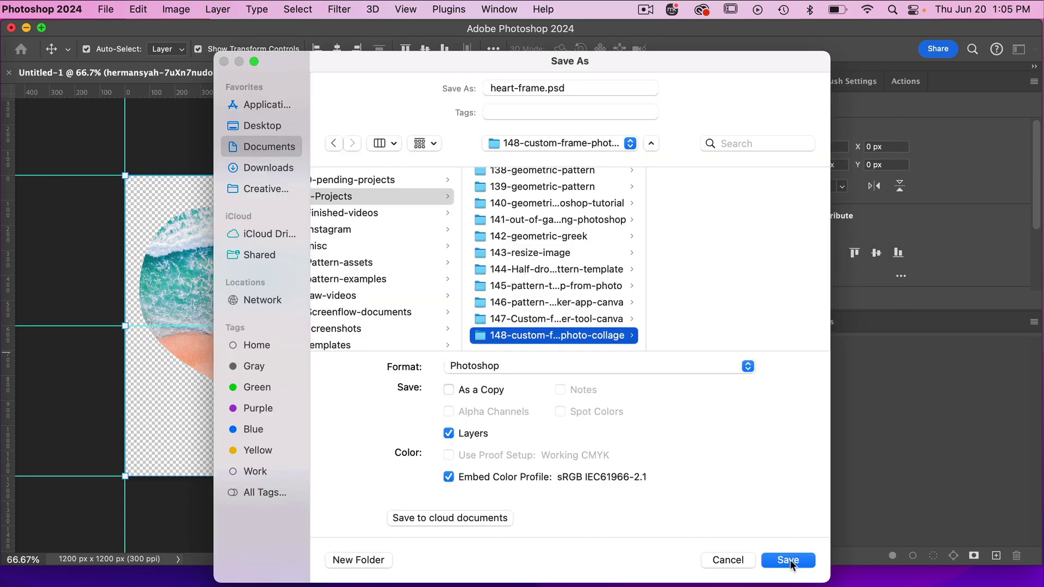
pyautogui.click(788, 559)
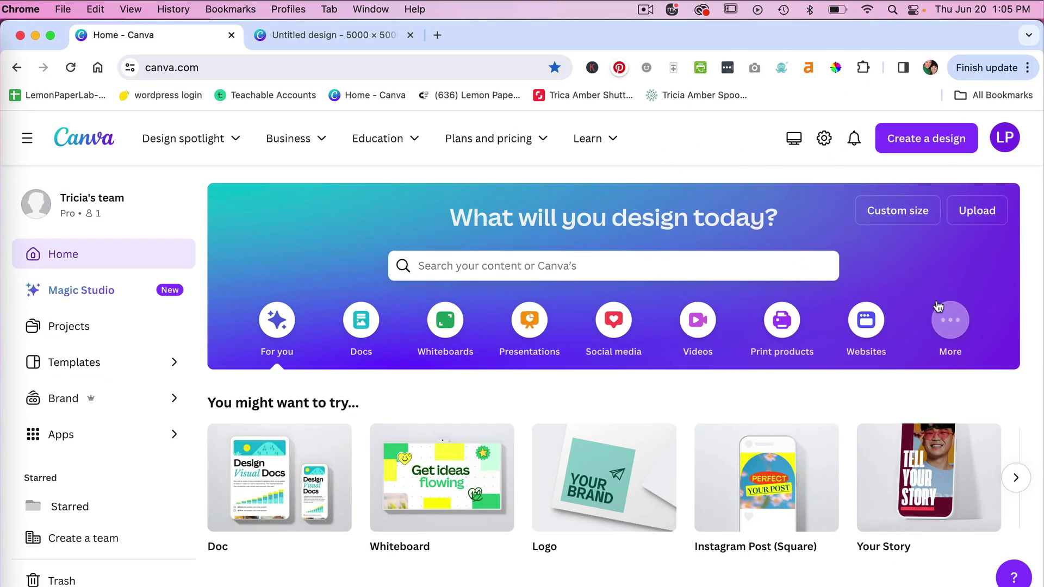
# - Switch to Canva in Chrome and upload heart-frame.psd from the 148-custom-frame photo collage folder
pyautogui.click(989, 218)
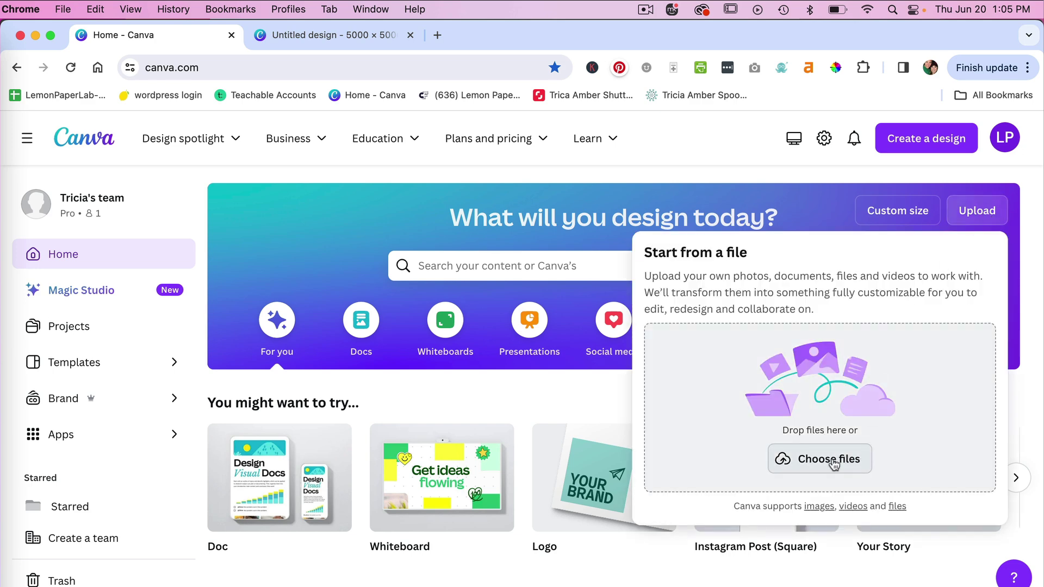
pyautogui.click(829, 463)
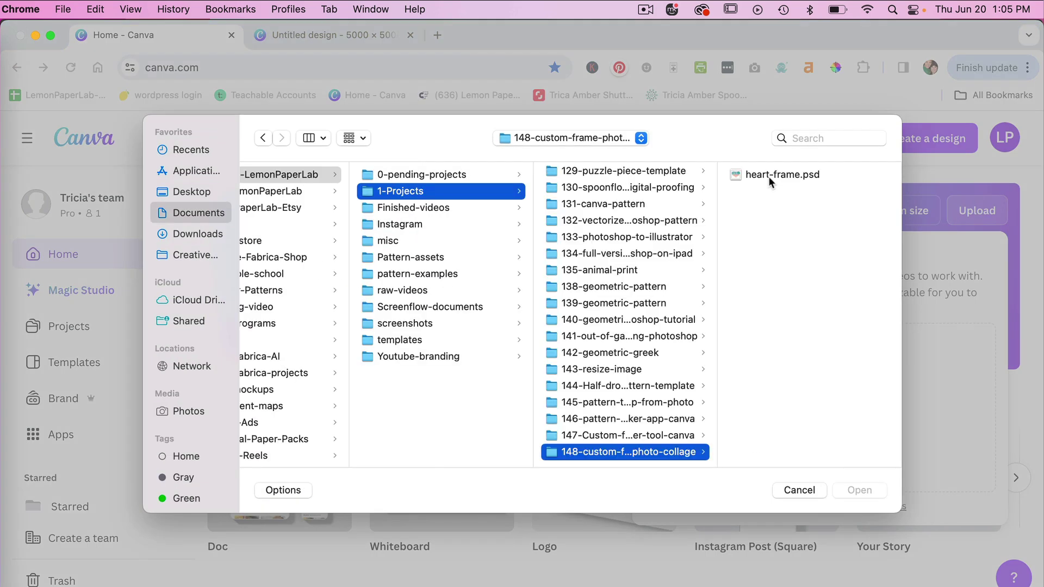
pyautogui.click(770, 175)
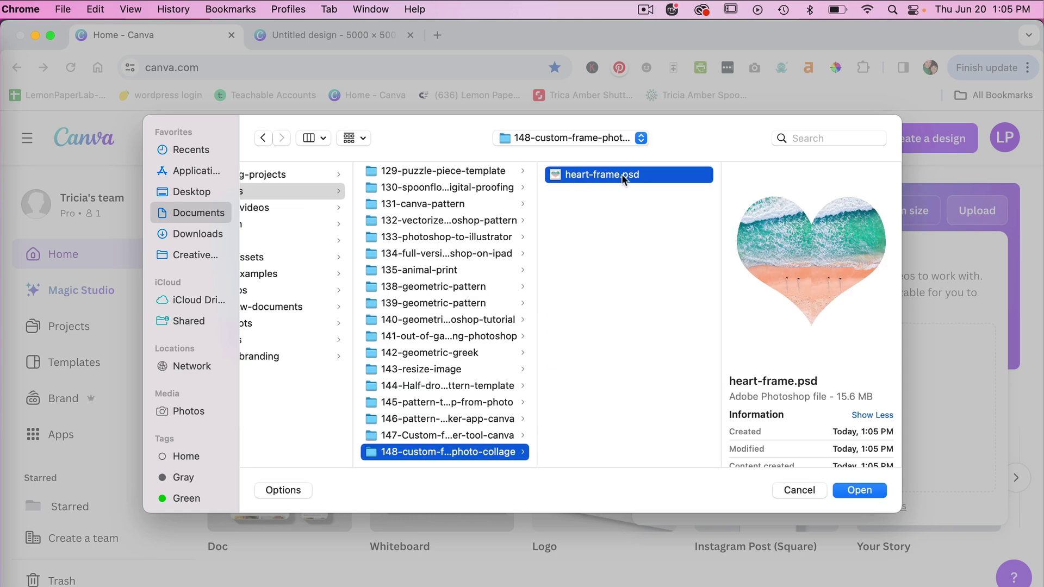
pyautogui.click(858, 490)
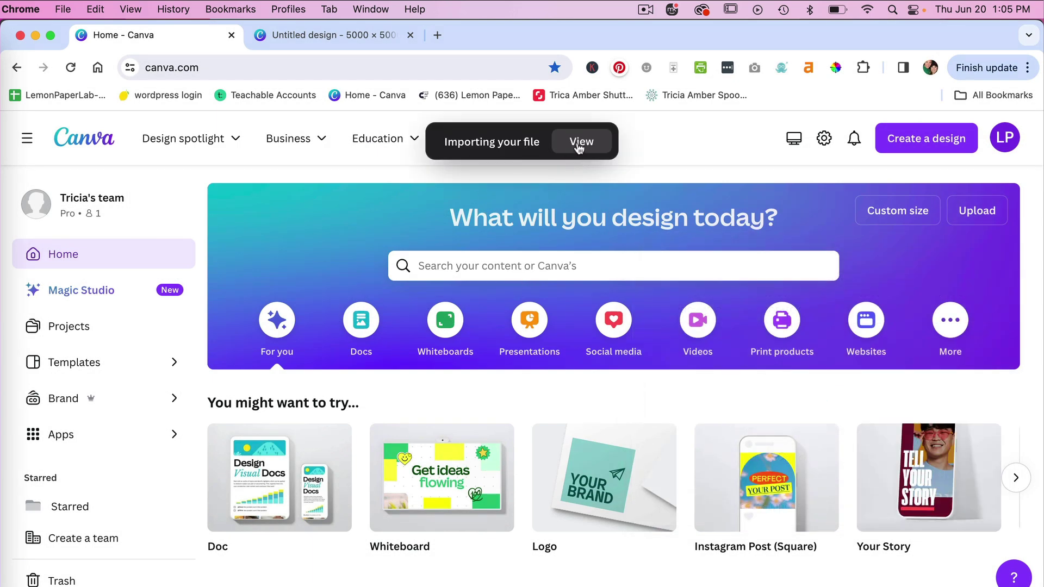
# - Open the imported heart-frame.psd design from the recent designs and check that each heart quarter can be selected separately
pyautogui.click(579, 147)
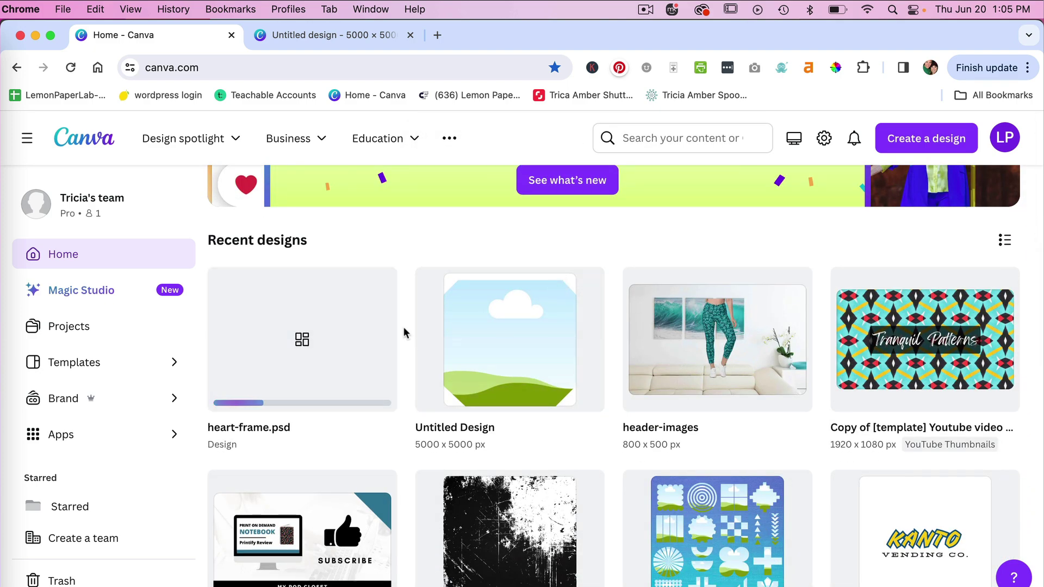
pyautogui.click(317, 342)
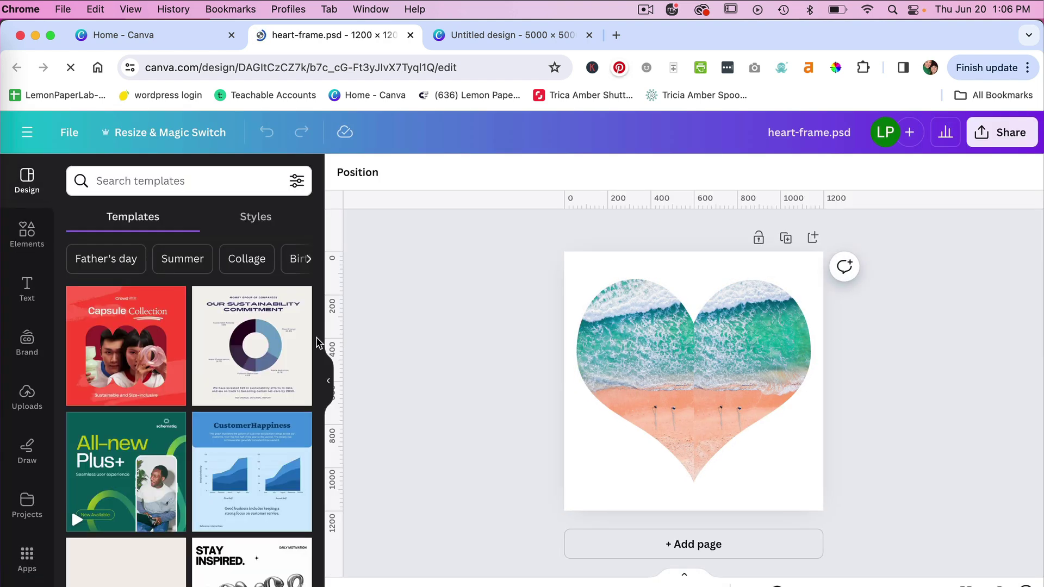
pyautogui.click(639, 351)
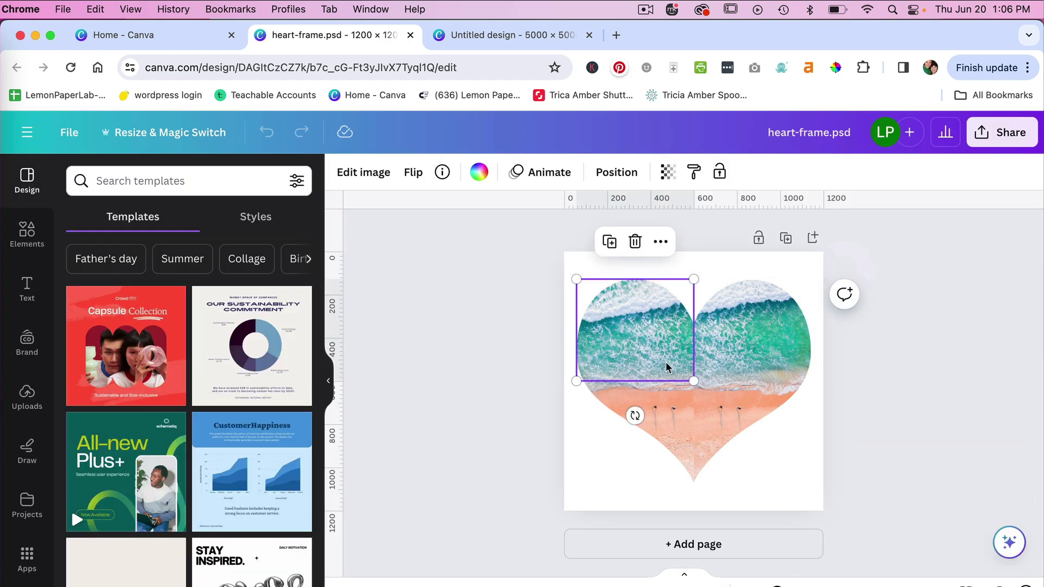
pyautogui.click(753, 329)
pyautogui.click(751, 409)
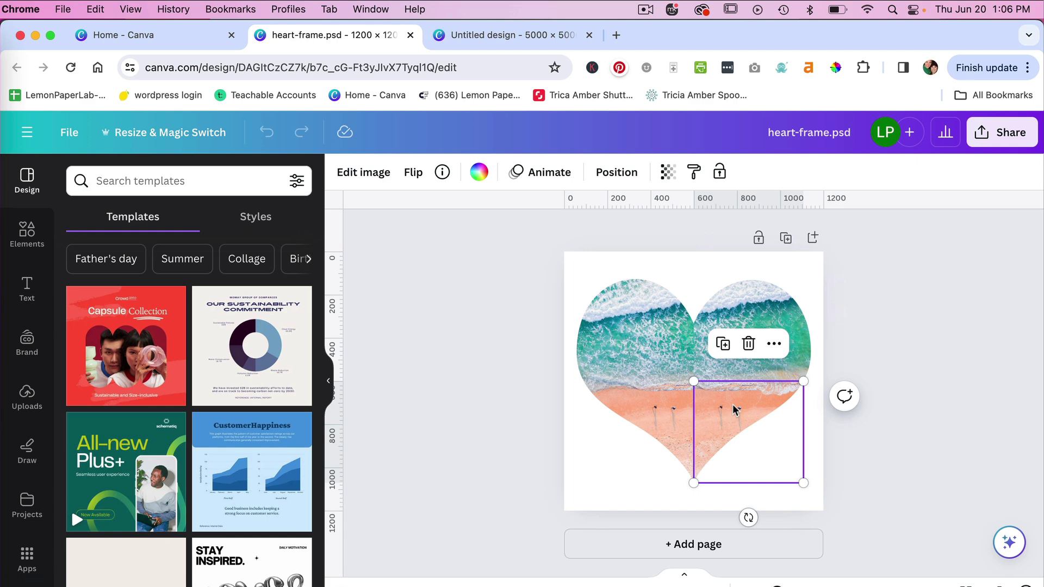
pyautogui.click(659, 410)
# - Detach the beach photos from the two upper heart quarters and delete them so both frames are empty
pyautogui.click(647, 299)
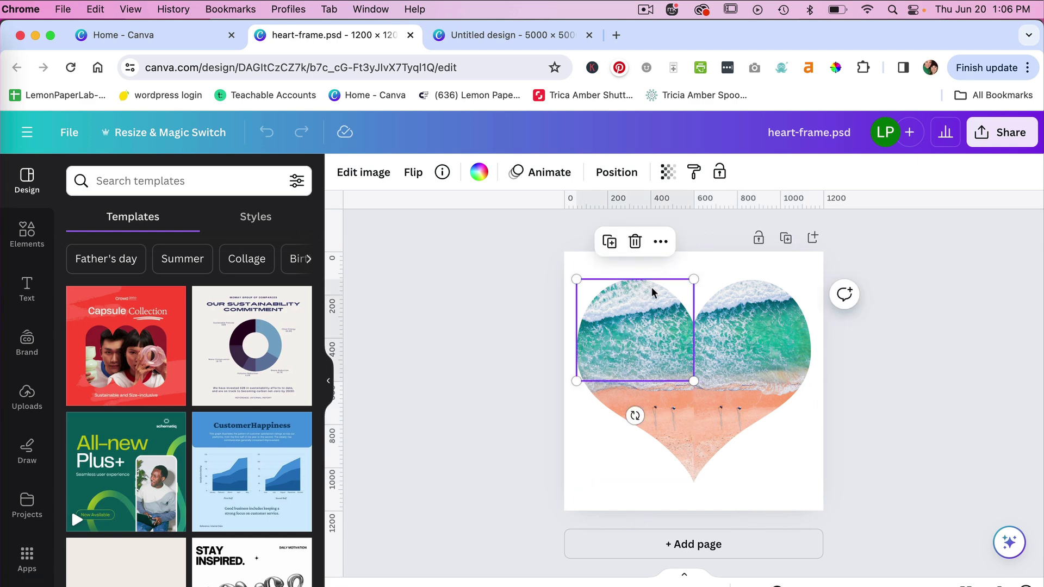
pyautogui.click(661, 242)
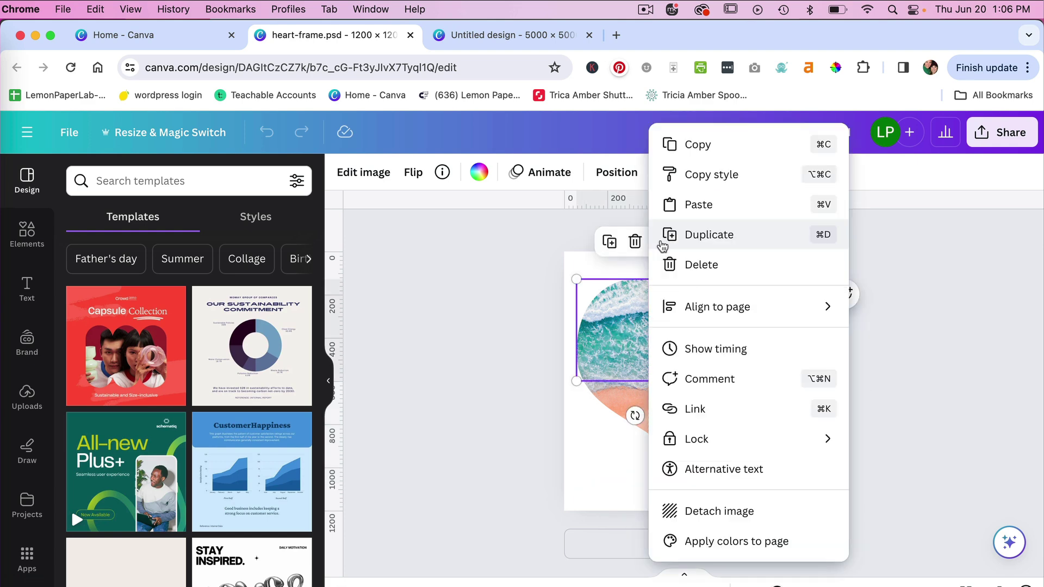
pyautogui.click(719, 511)
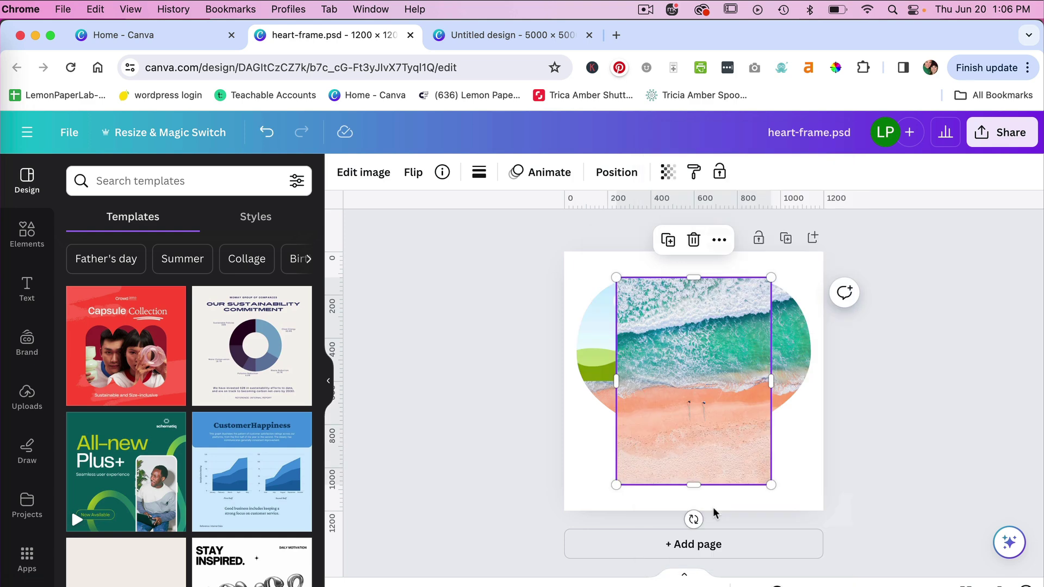
pyautogui.moveTo(662, 319); pyautogui.dragTo(734, 326)
pyautogui.click(781, 243)
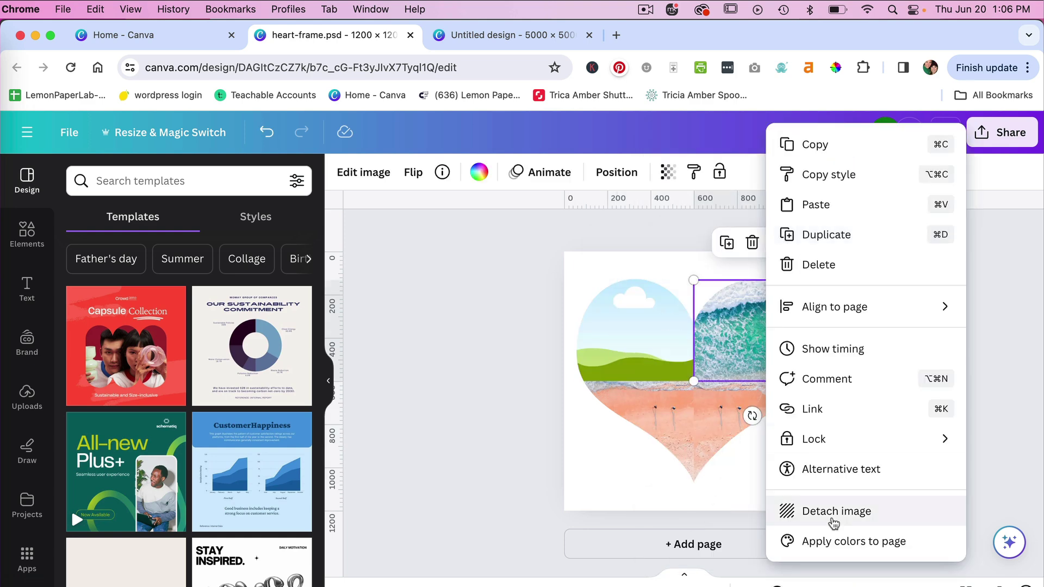
pyautogui.click(830, 511)
pyautogui.press('Delete')
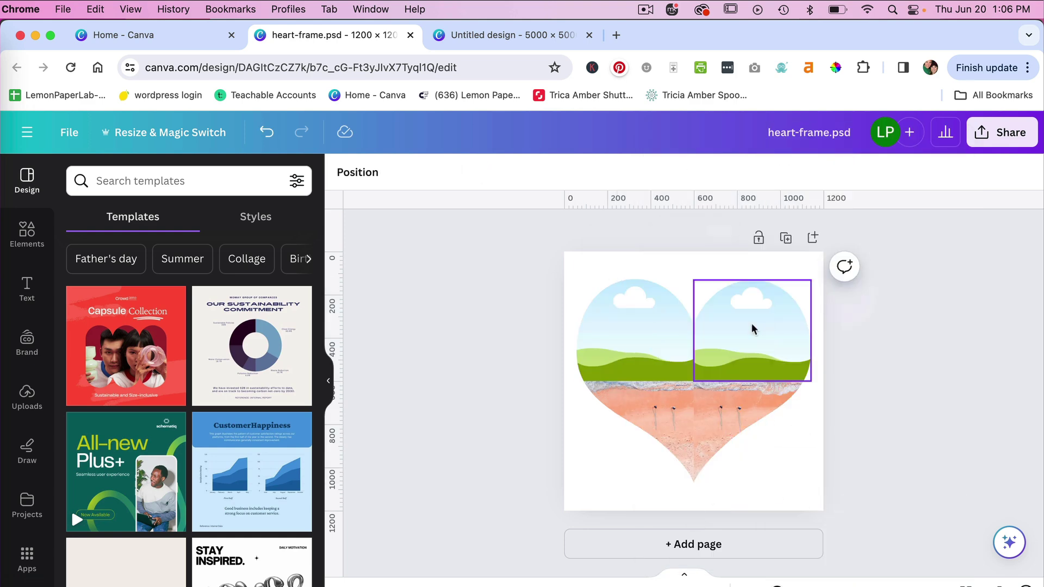
# - Detach the beach photos from the two lower heart quarters and delete them so both frames are empty
pyautogui.click(642, 419)
pyautogui.click(664, 346)
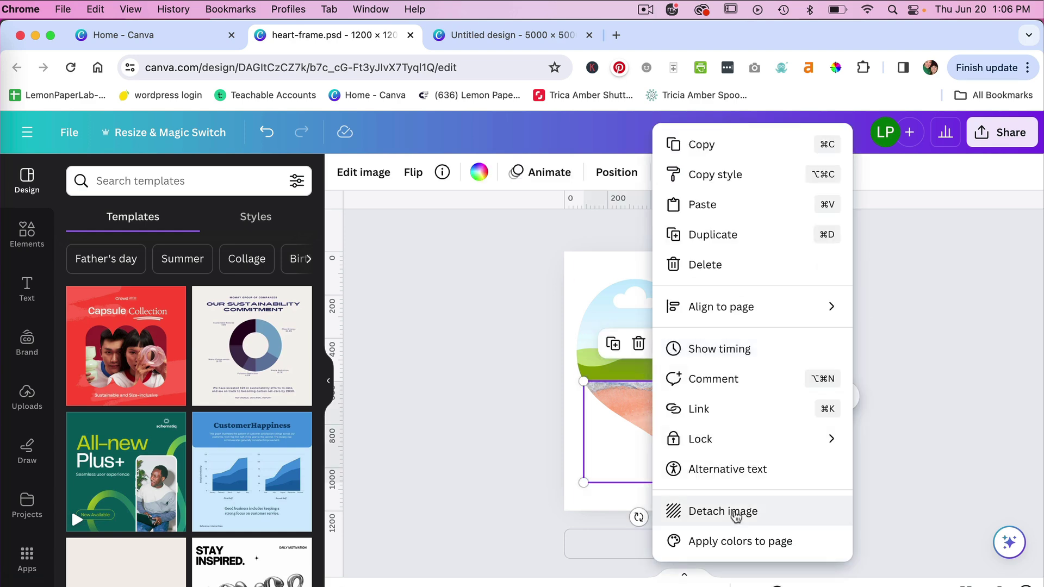
pyautogui.click(686, 514)
pyautogui.press('Delete')
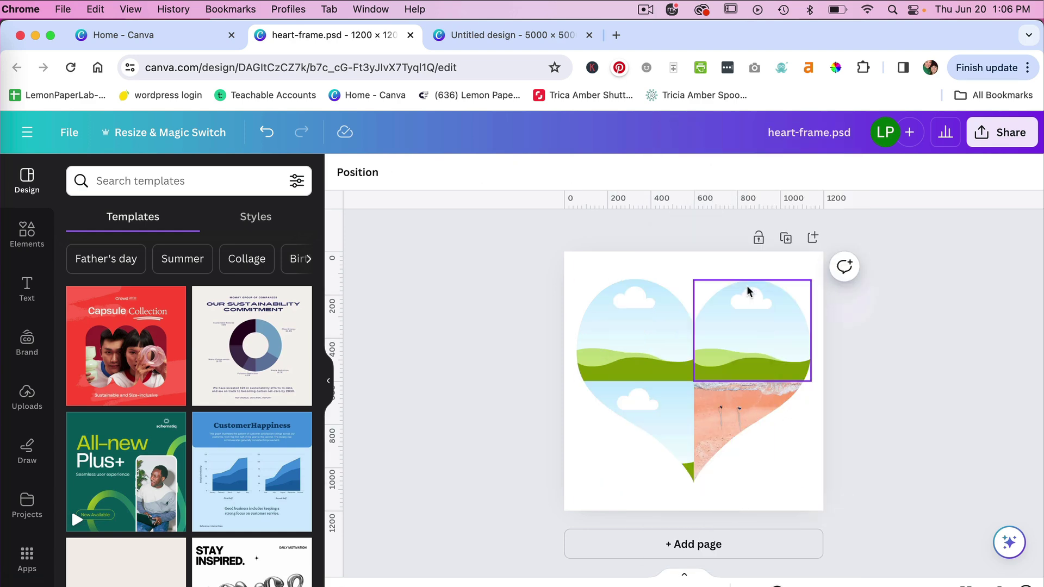
pyautogui.click(741, 398)
pyautogui.click(773, 347)
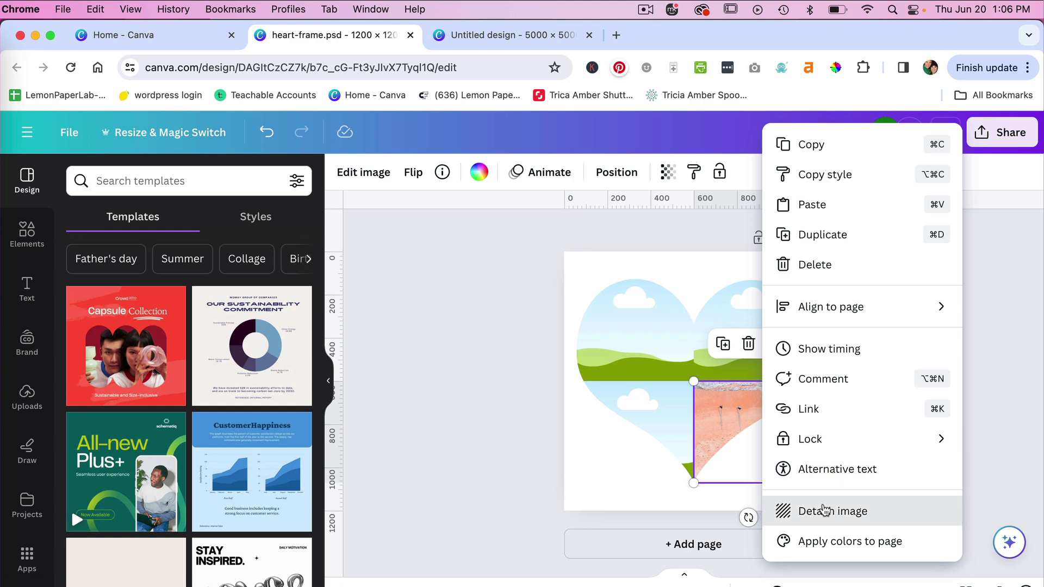
pyautogui.click(825, 511)
pyautogui.press('Delete')
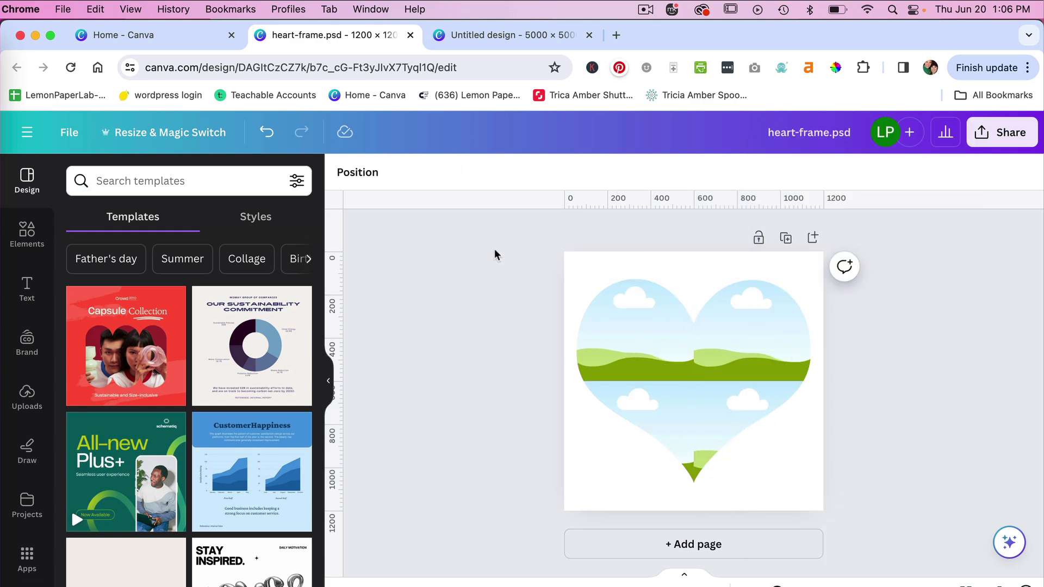
# - Select all four empty heart quarters and group them into one frame
pyautogui.moveTo(495, 254); pyautogui.dragTo(800, 485)
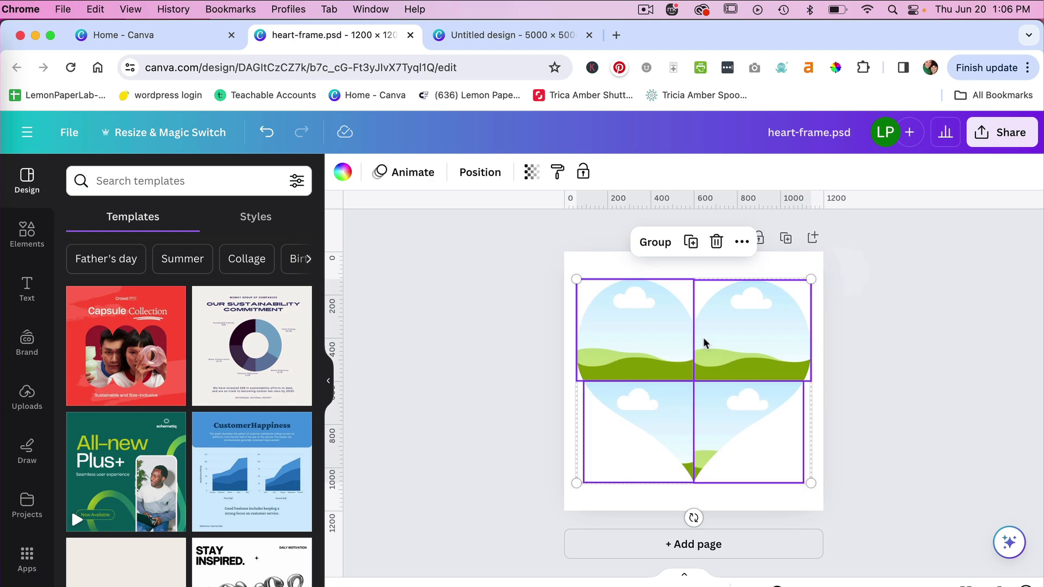
pyautogui.click(657, 243)
pyautogui.click(878, 369)
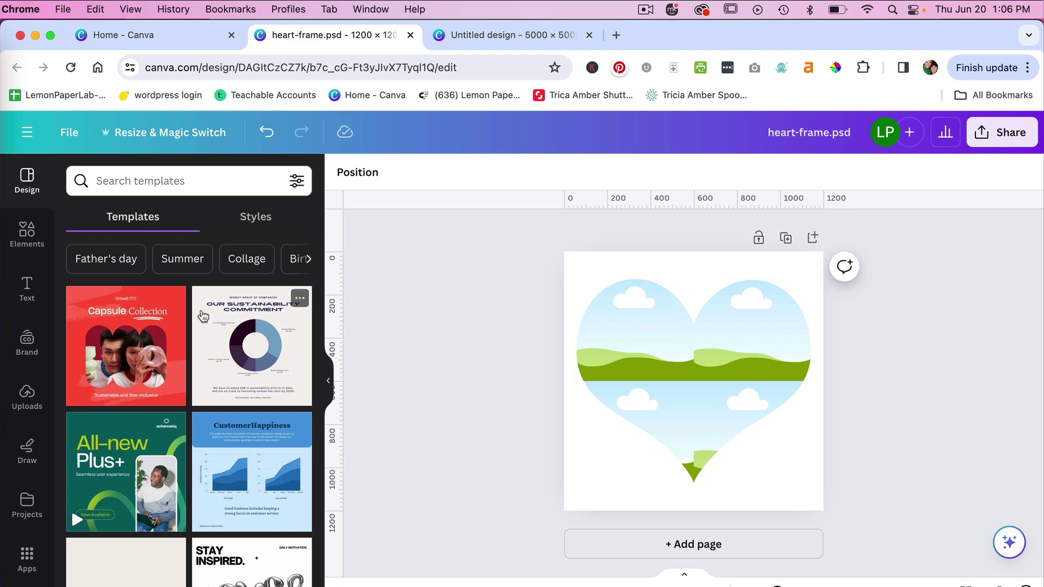
# - Search the elements library for "dog" and limit the results to photos
pyautogui.click(22, 240)
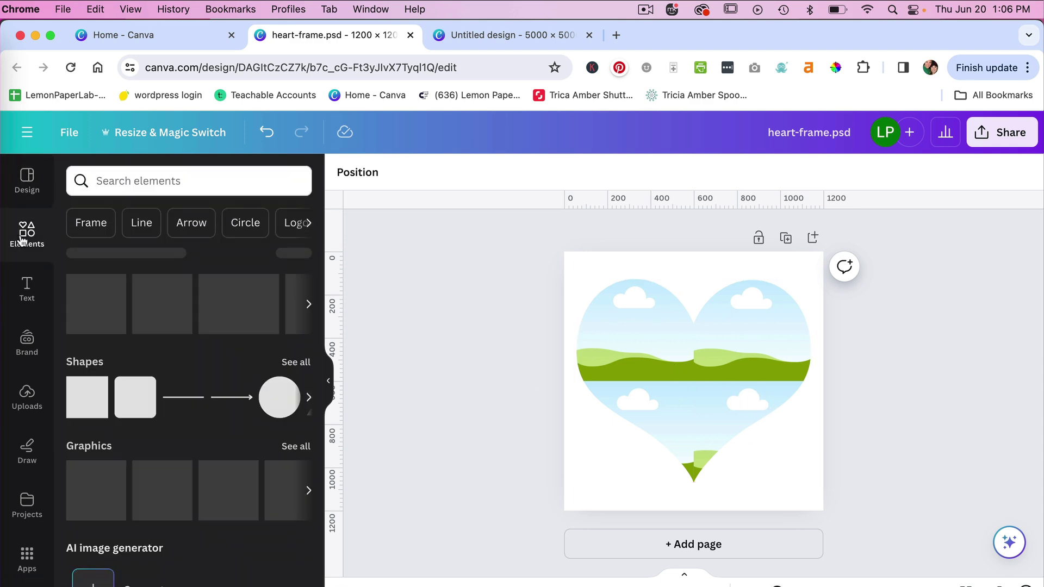
pyautogui.click(162, 182)
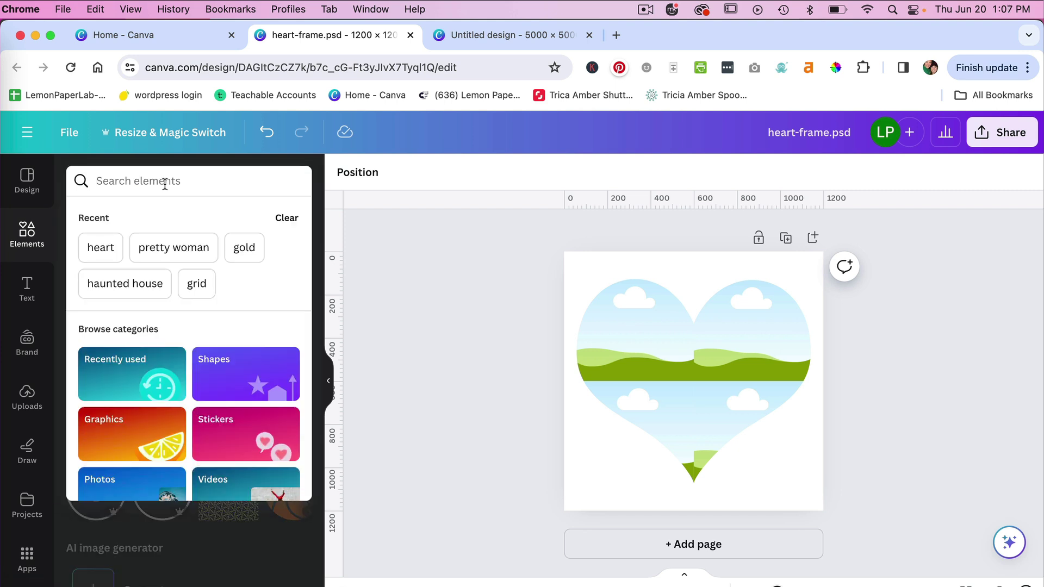
pyautogui.write('dog')
pyautogui.press('Return')
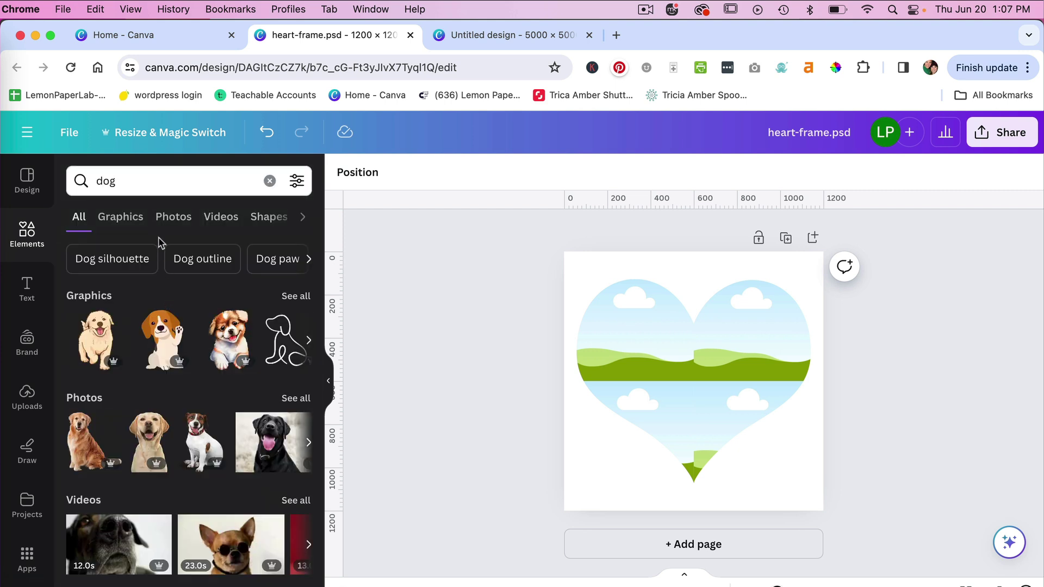
pyautogui.click(184, 217)
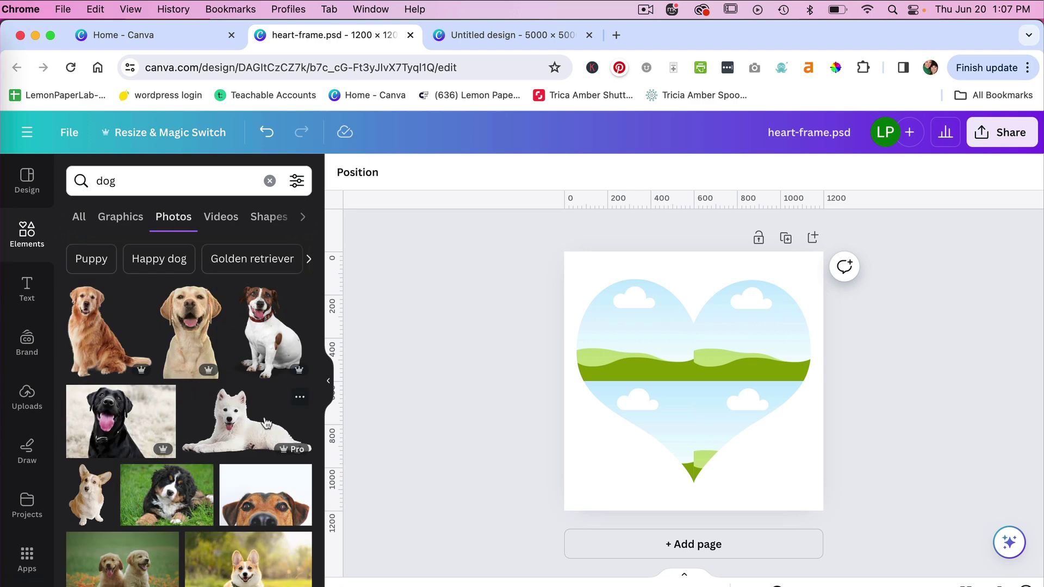
# - Fill the upper-left heart quarter with the black, white and brown puppy photo and the upper-right quarter with the corgi-in-grass photo
pyautogui.scroll(-5, 179, 367)
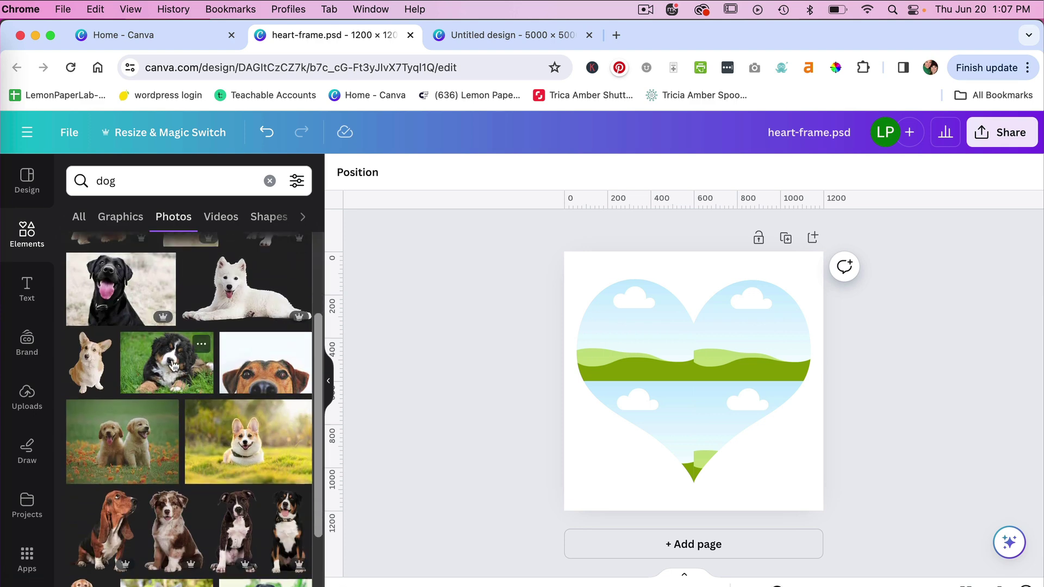
pyautogui.moveTo(174, 365); pyautogui.dragTo(614, 323)
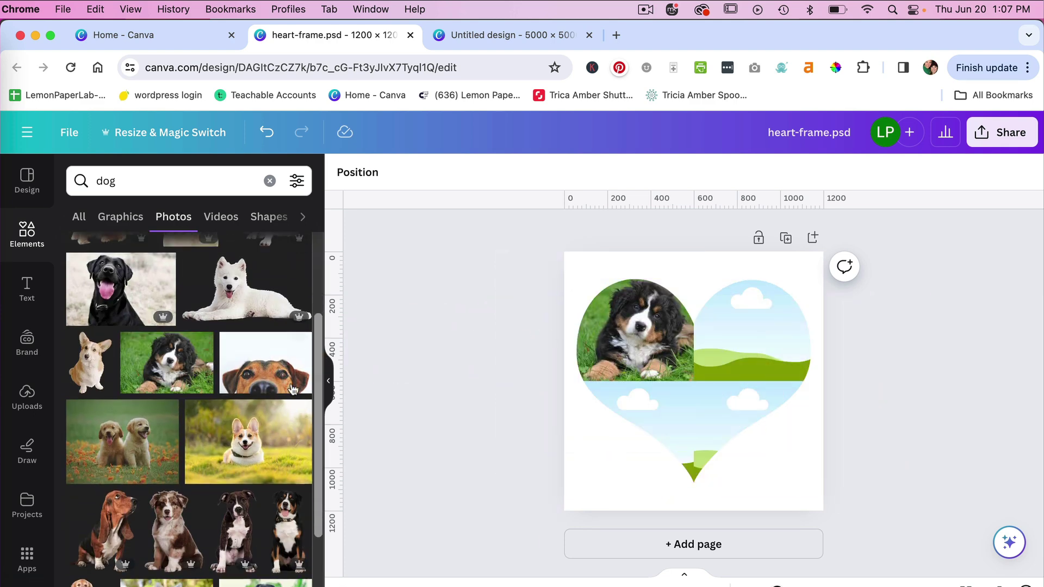
pyautogui.moveTo(248, 451); pyautogui.dragTo(756, 358)
# - Try to fill the lower-left heart quarter with the white dog photo and the upper-left quarter with the black dog photo
pyautogui.scroll(-5, 264, 478)
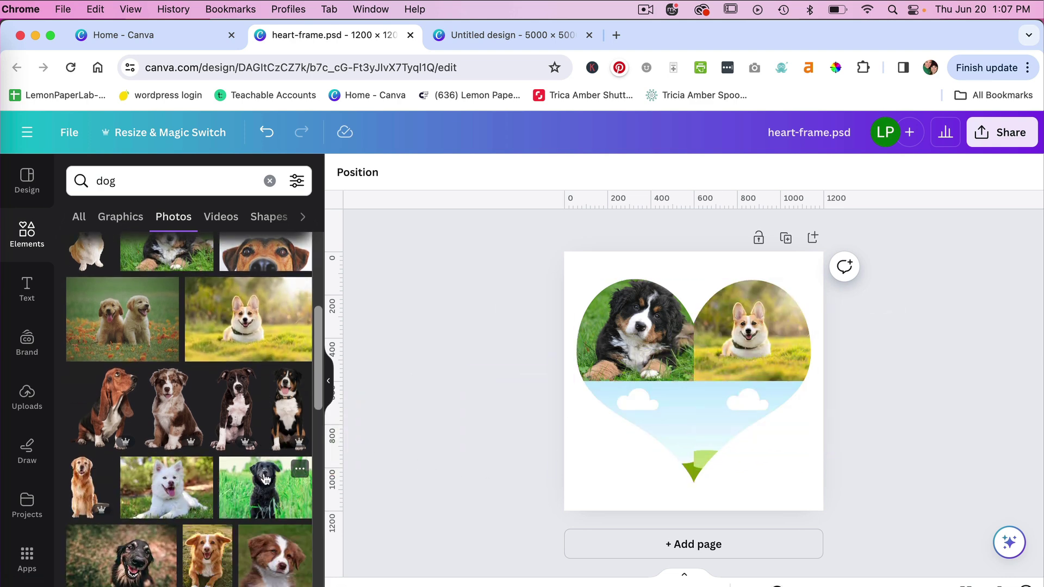
pyautogui.moveTo(180, 500); pyautogui.dragTo(686, 438)
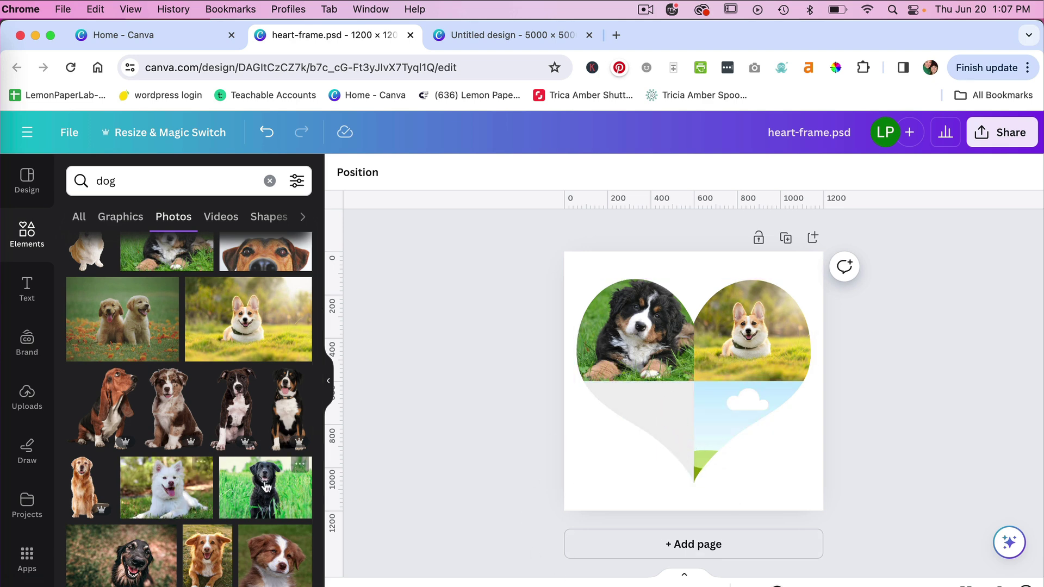
pyautogui.moveTo(261, 490); pyautogui.dragTo(623, 385)
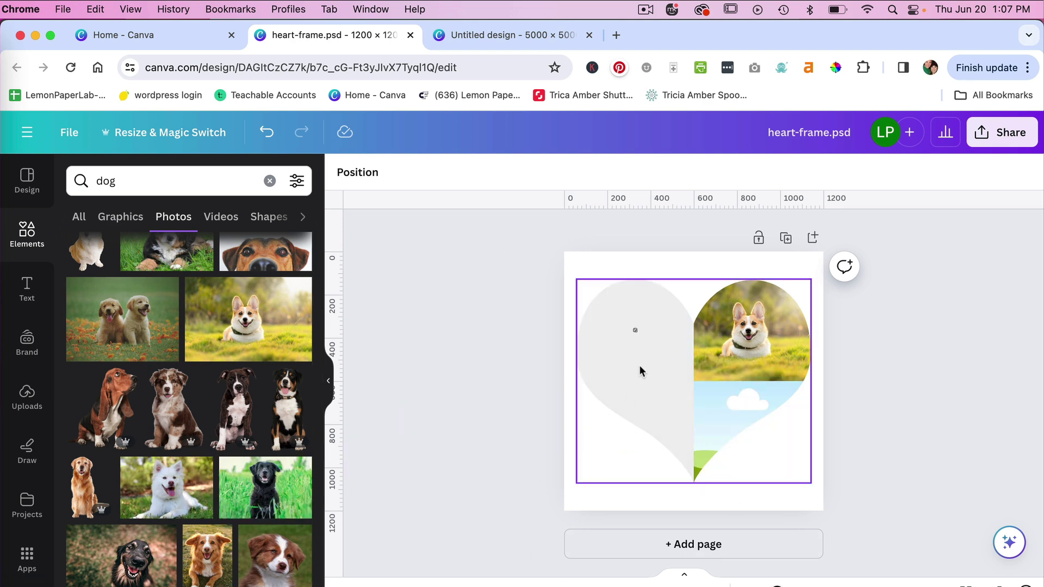
# - Detach the grey, unloaded image from the upper-left heart quarter and delete it
pyautogui.click(642, 333)
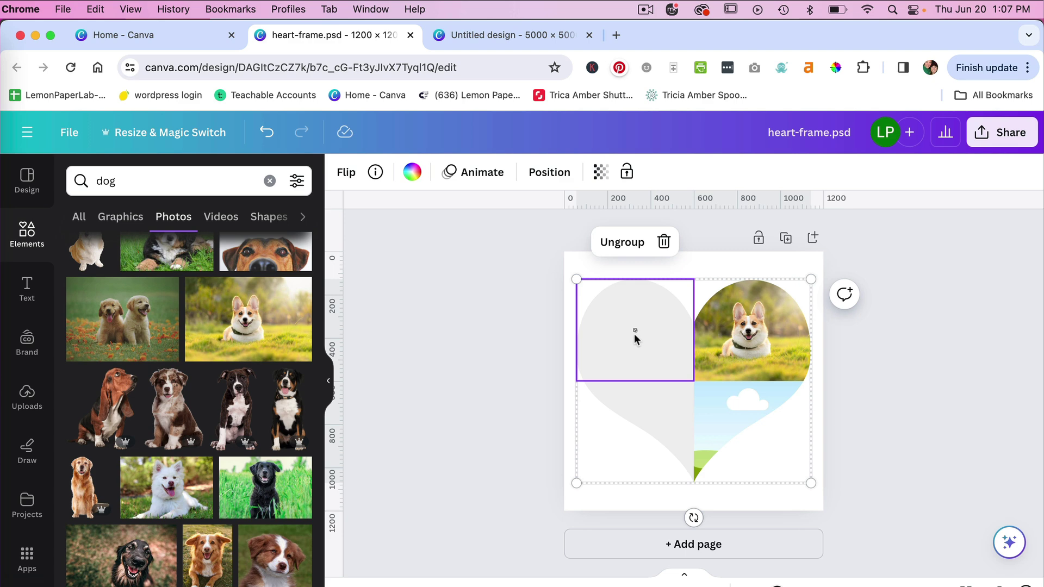
pyautogui.rightClick(633, 333)
pyautogui.click(706, 551)
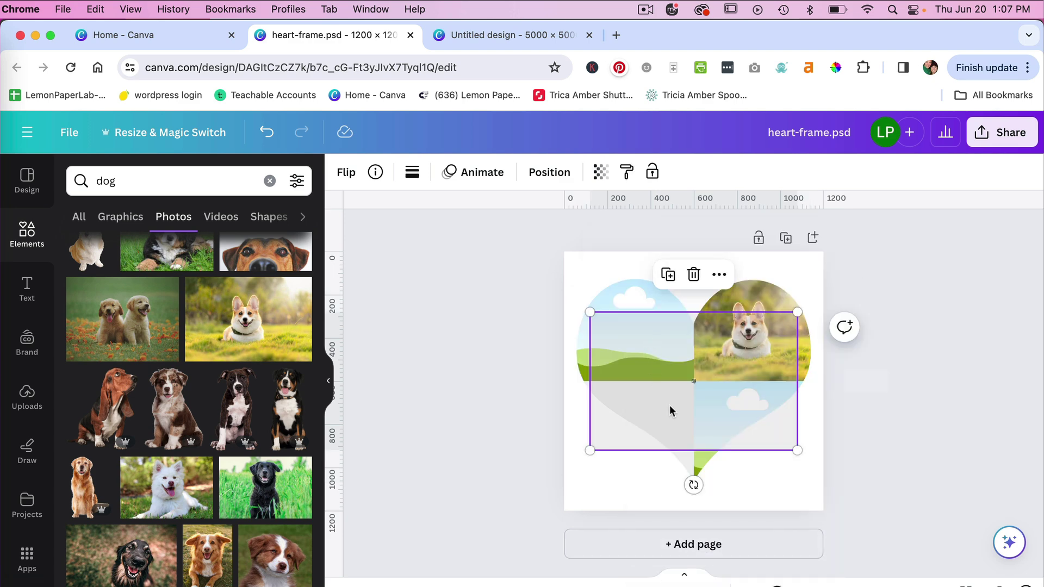
pyautogui.click(936, 454)
pyautogui.click(650, 402)
pyautogui.press('Delete')
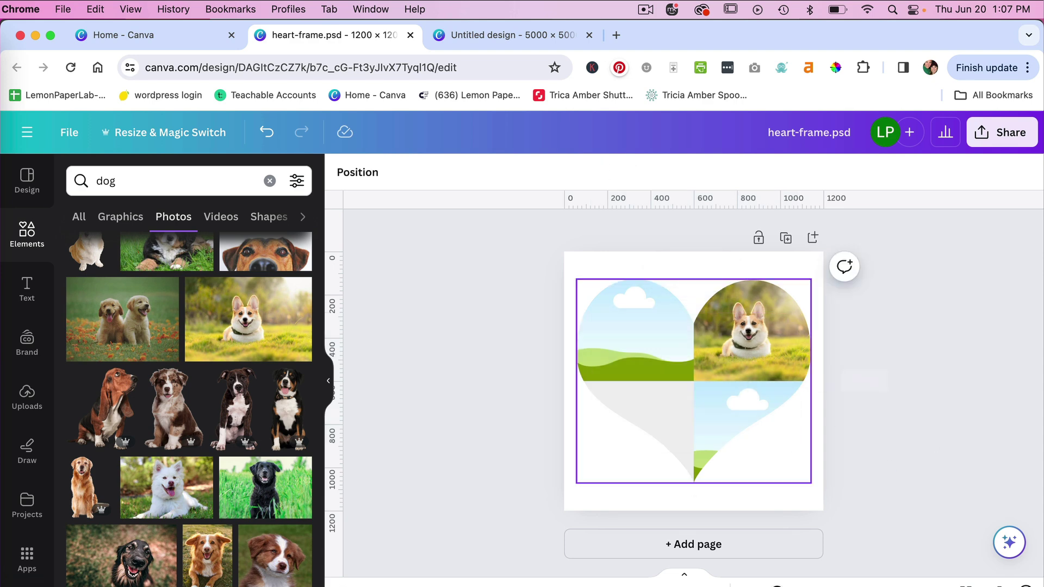
pyautogui.click(661, 395)
pyautogui.click(879, 281)
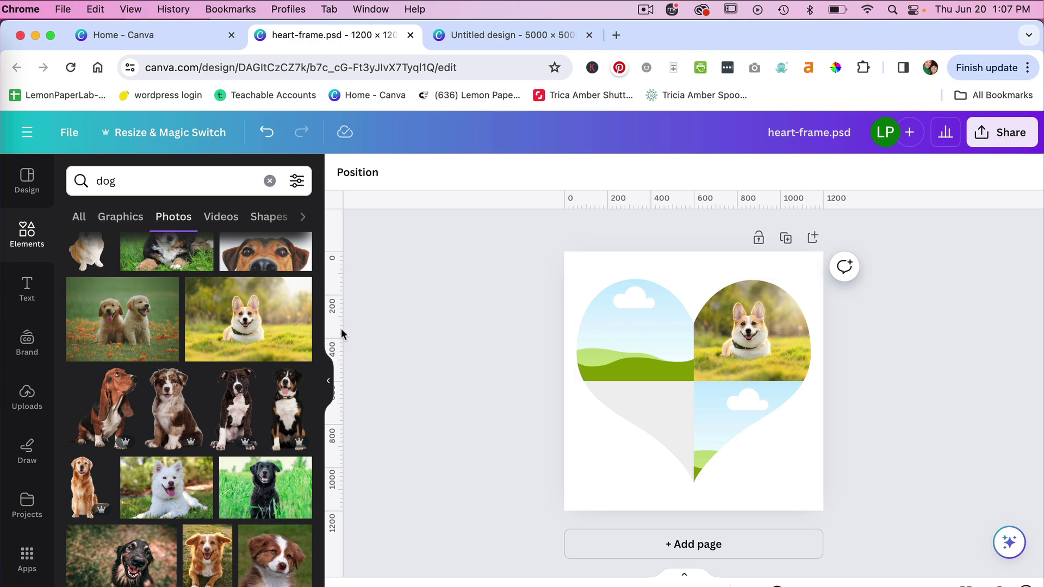
# - Fill the lower-left heart quarter with the photo of two golden puppies, then enlarge and shift it so both puppies fit inside
pyautogui.moveTo(128, 322); pyautogui.dragTo(651, 415)
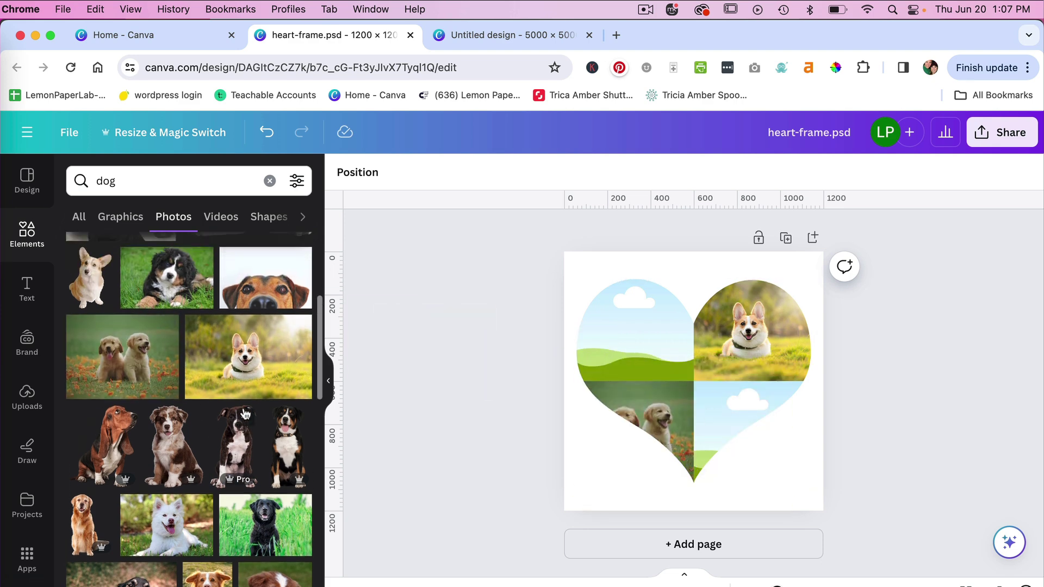
pyautogui.click(643, 420)
pyautogui.doubleClick(643, 420)
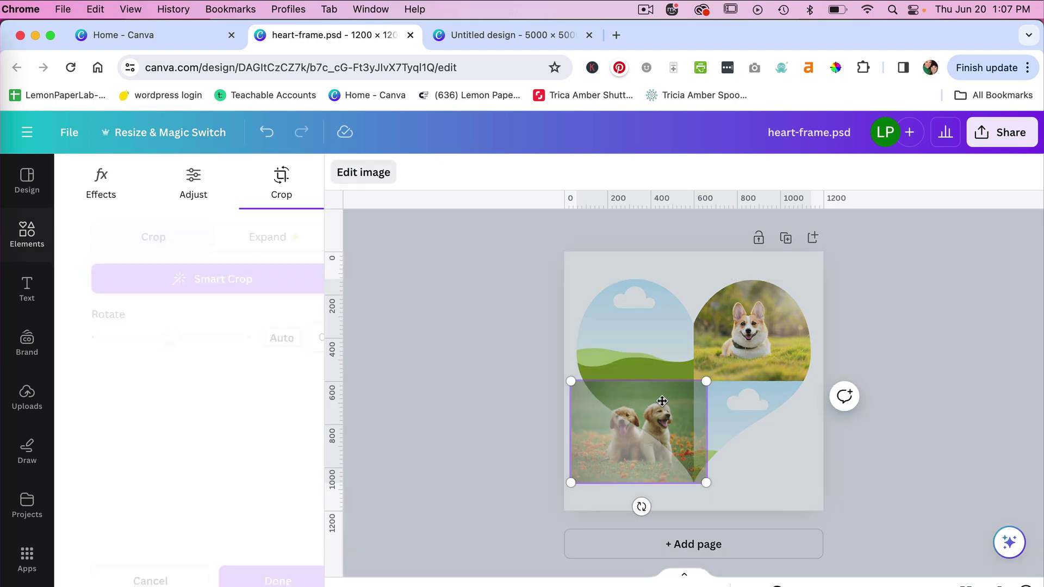
pyautogui.moveTo(673, 405); pyautogui.dragTo(758, 349)
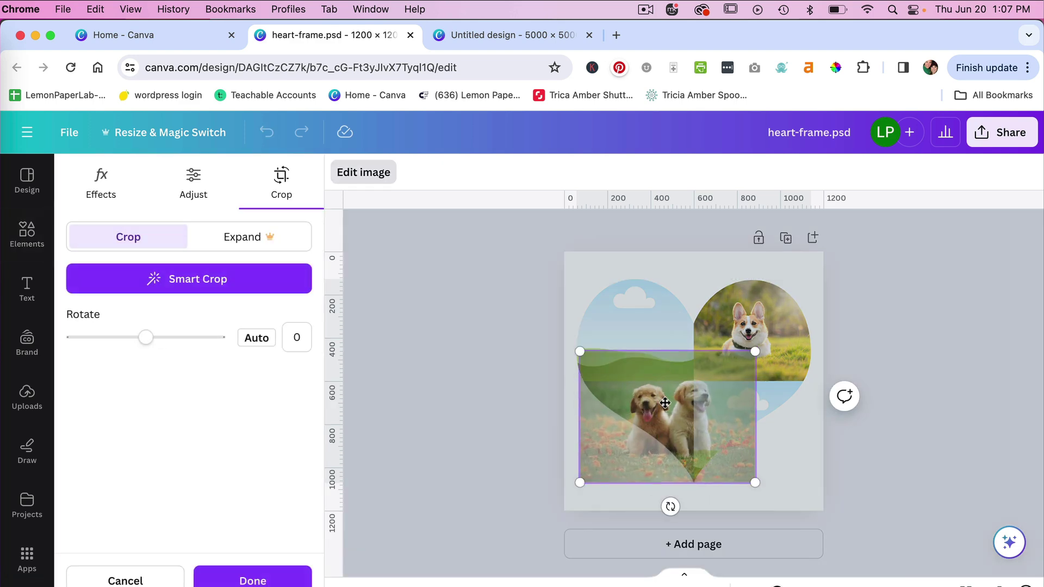
pyautogui.moveTo(659, 404); pyautogui.dragTo(639, 408)
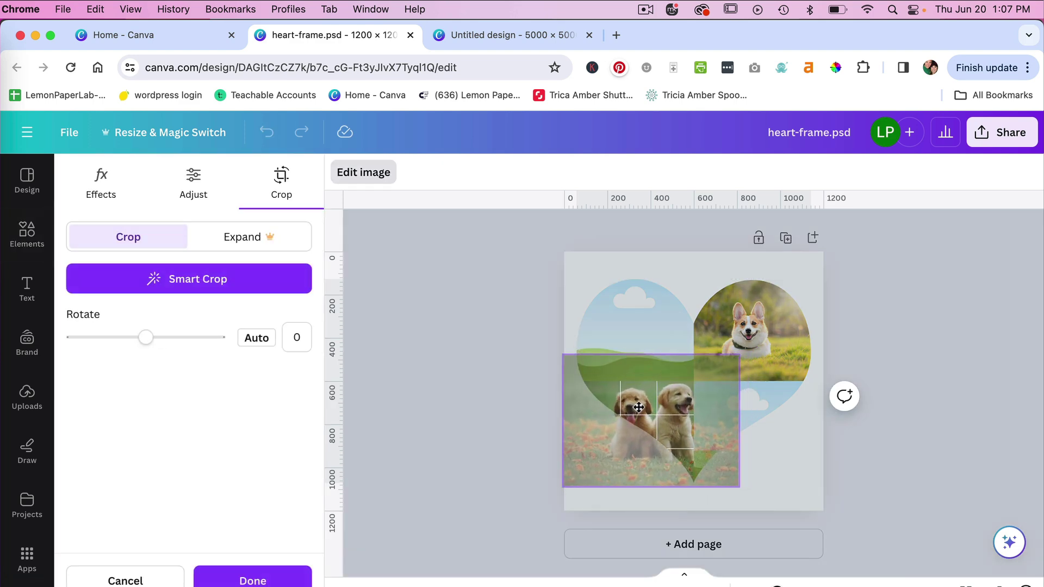
pyautogui.click(253, 580)
pyautogui.click(906, 309)
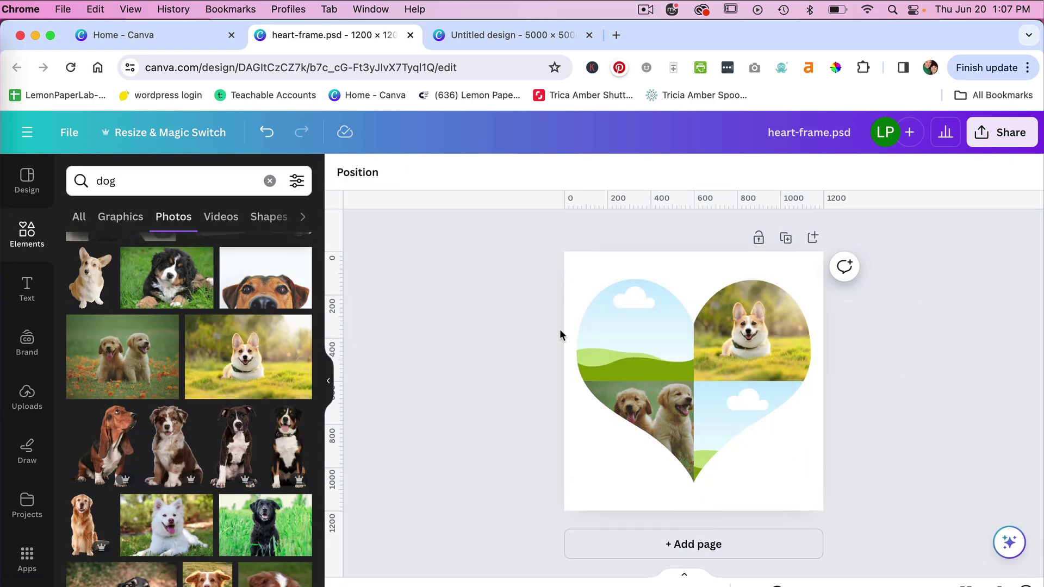
# - Fill the upper-left heart quarter with the photo of the black, white and brown puppy lying in grass
pyautogui.scroll(2, 193, 343)
pyautogui.moveTo(169, 311); pyautogui.dragTo(613, 330)
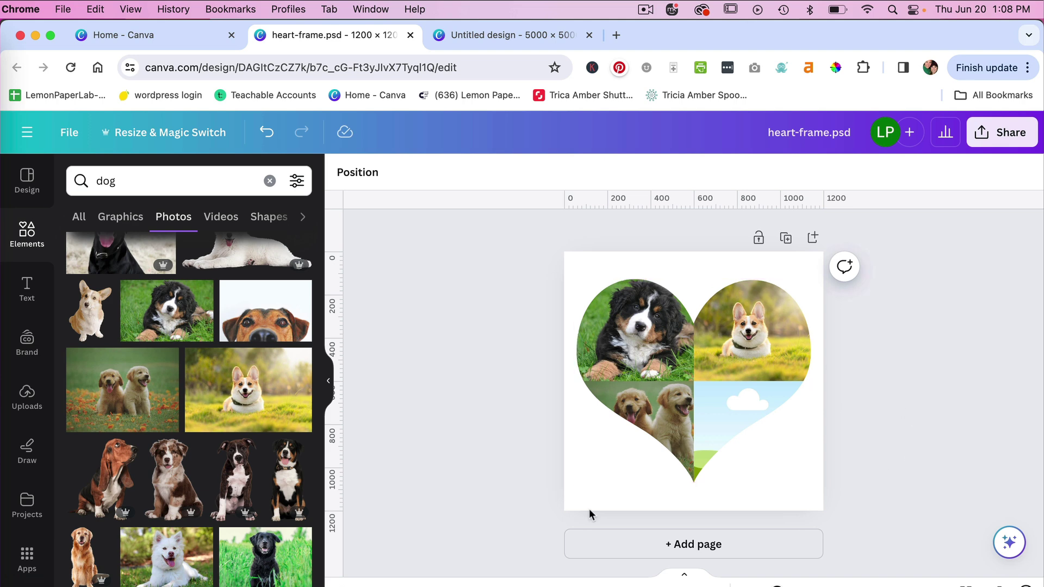
# - Try to fill the empty lower-right heart quarter with the photo of the black dog in green grass
pyautogui.scroll(-2, 224, 532)
pyautogui.scroll(-2, 224, 531)
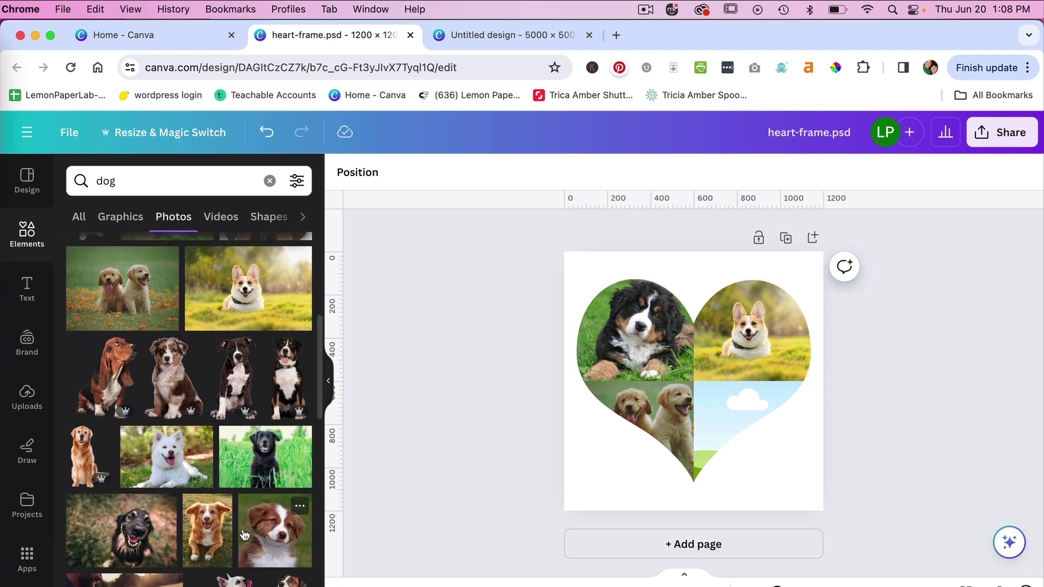
pyautogui.scroll(-2, 228, 506)
pyautogui.moveTo(261, 437); pyautogui.dragTo(749, 462)
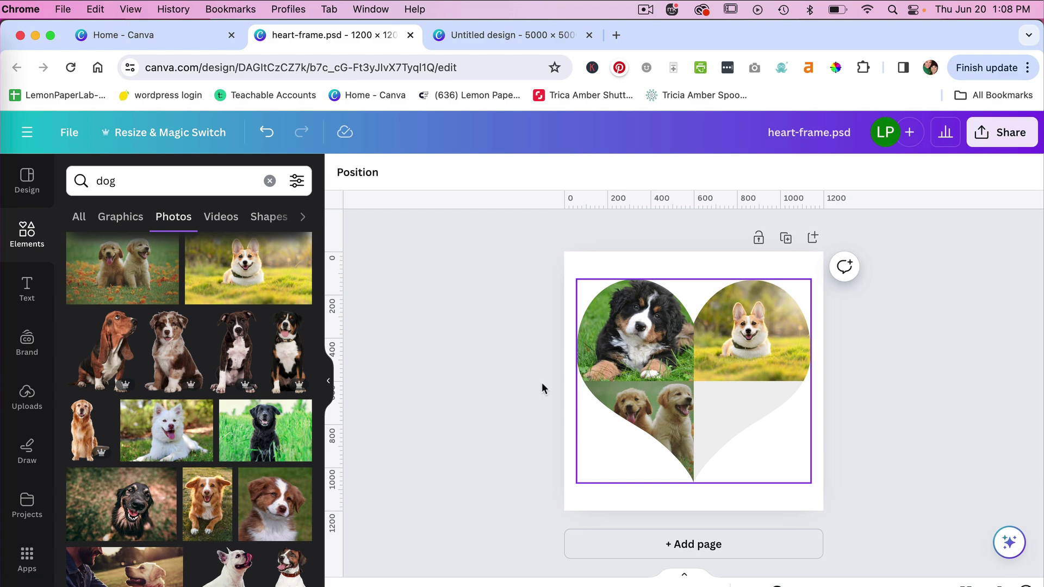
pyautogui.moveTo(267, 435); pyautogui.dragTo(722, 412)
# - Add the Pomeranian photo with the orange background and place it in the lower-right heart quarter
pyautogui.scroll(-5, 260, 450)
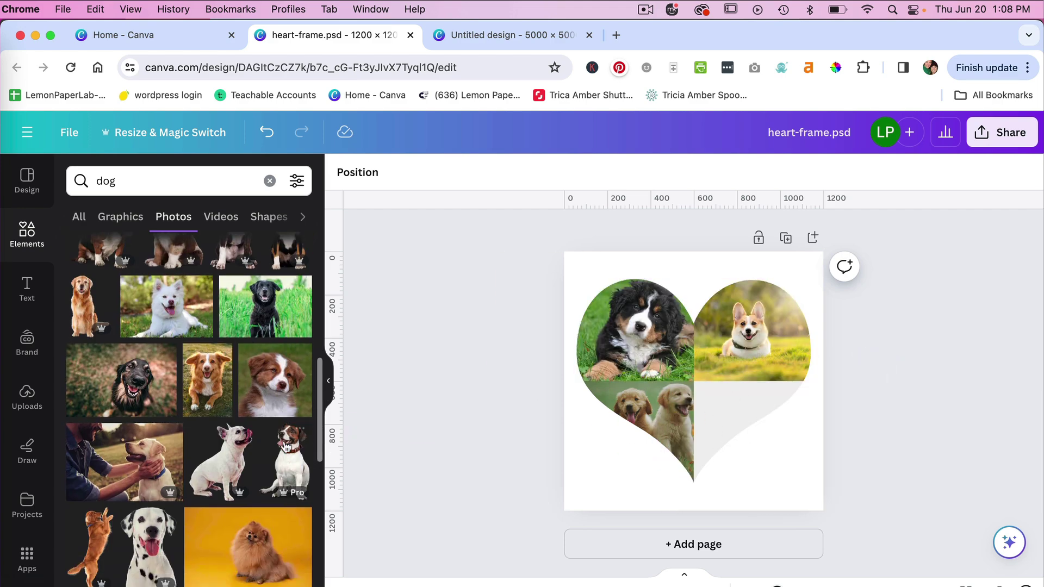
pyautogui.click(260, 450)
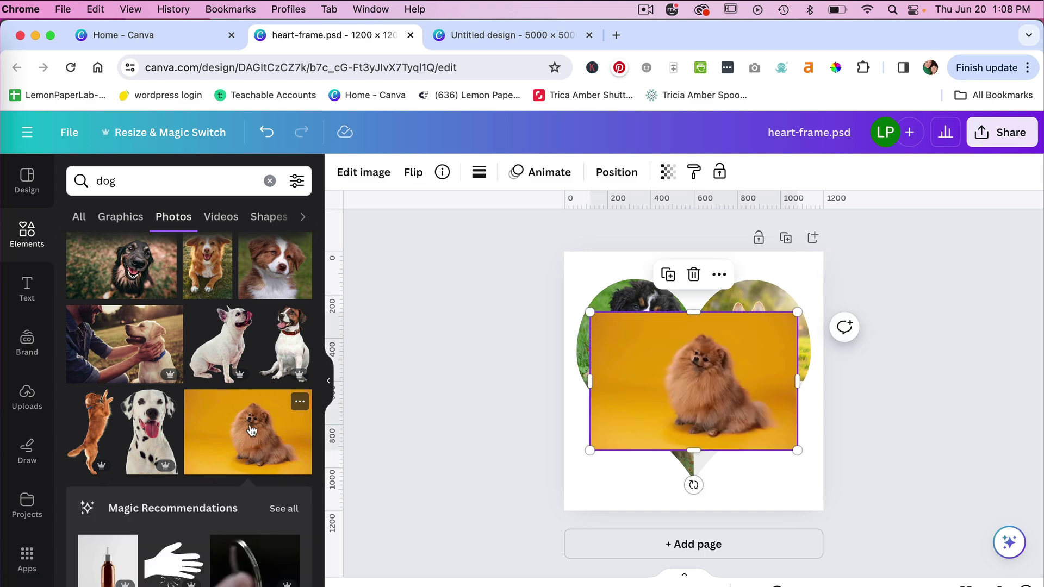
pyautogui.moveTo(723, 363); pyautogui.dragTo(730, 405)
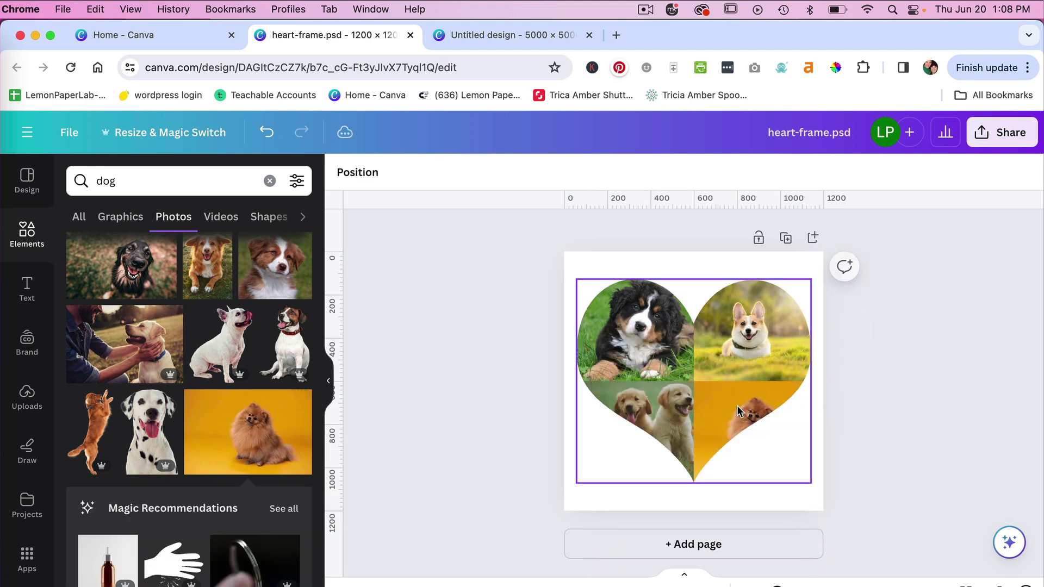
# - Enlarge and reposition the Pomeranian photo within its heart quarter so the dog's face fits inside, and apply the crop
pyautogui.click(730, 406)
pyautogui.doubleClick(730, 405)
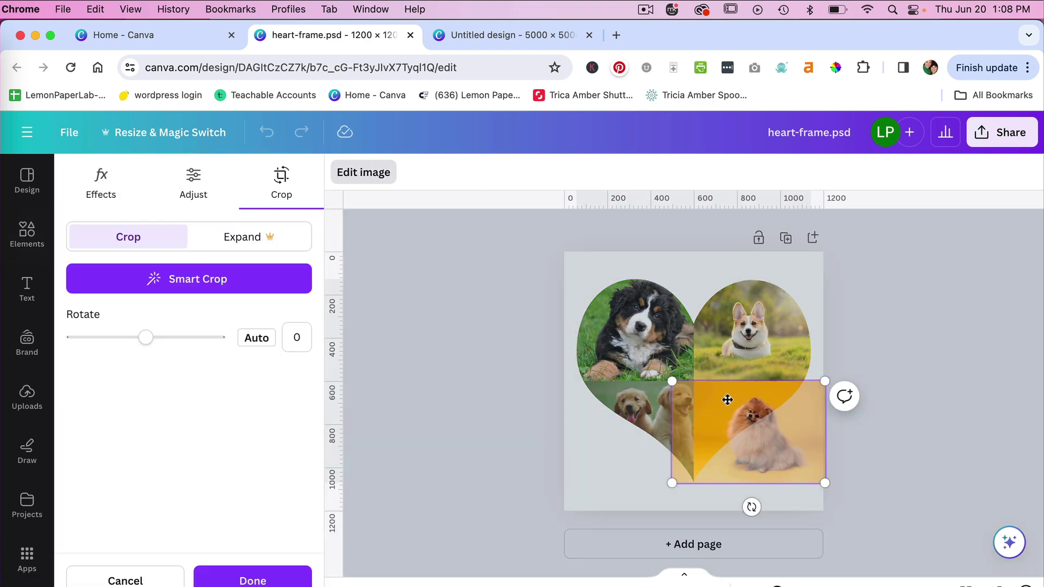
pyautogui.moveTo(674, 381); pyautogui.dragTo(629, 363)
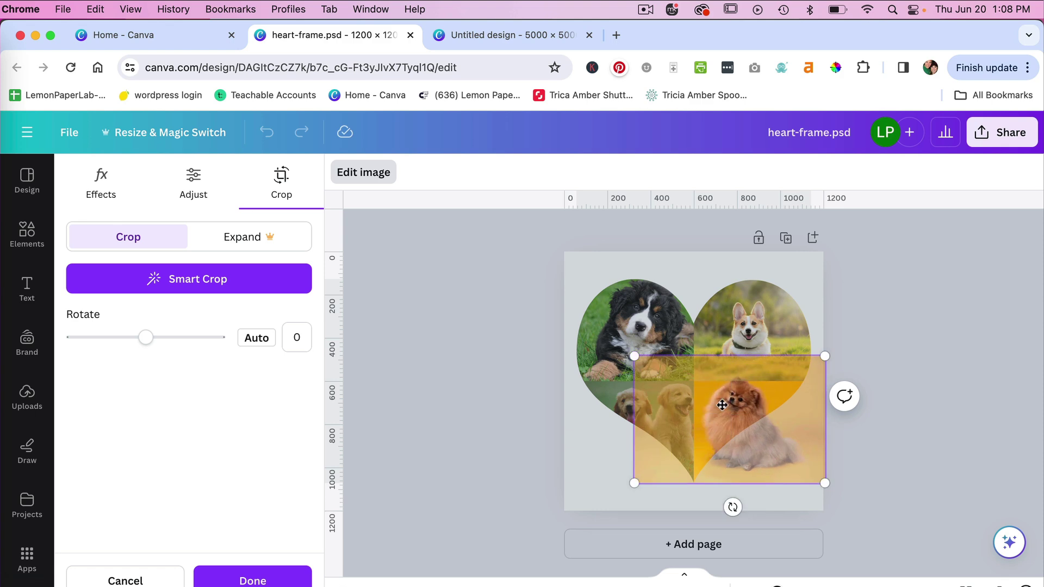
pyautogui.moveTo(723, 402); pyautogui.dragTo(721, 407)
pyautogui.click(253, 580)
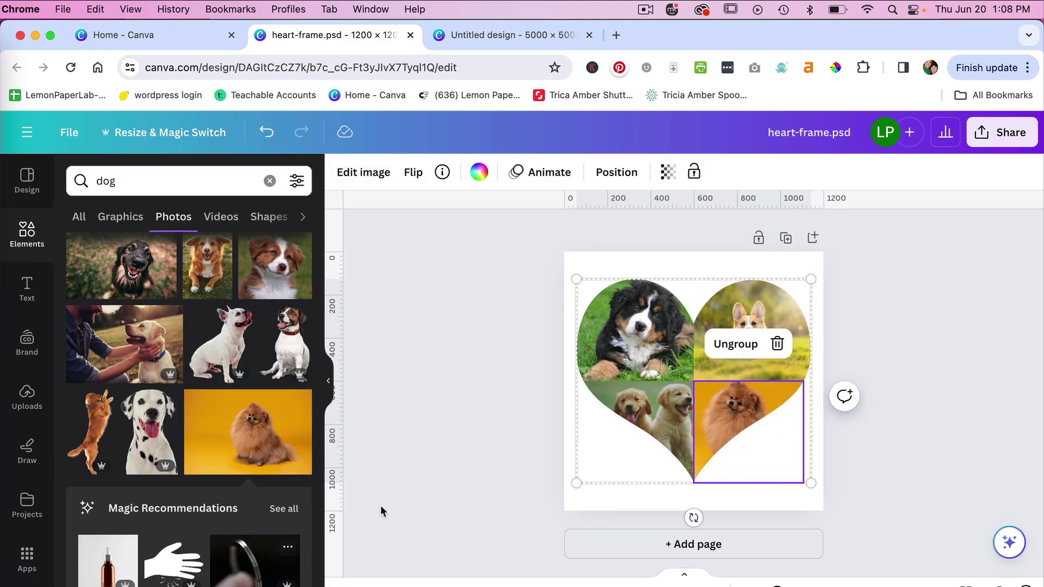
pyautogui.click(926, 367)
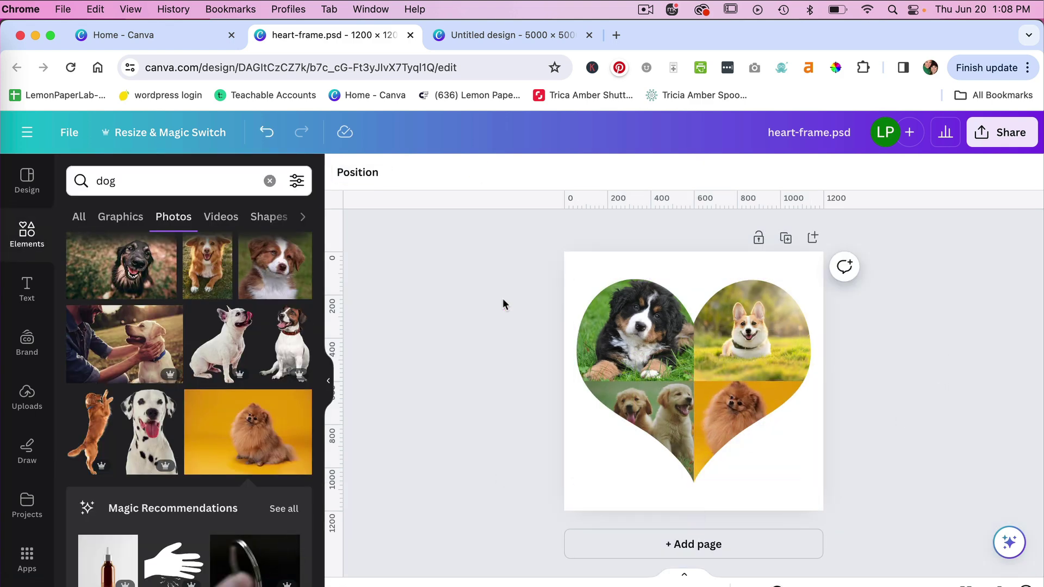